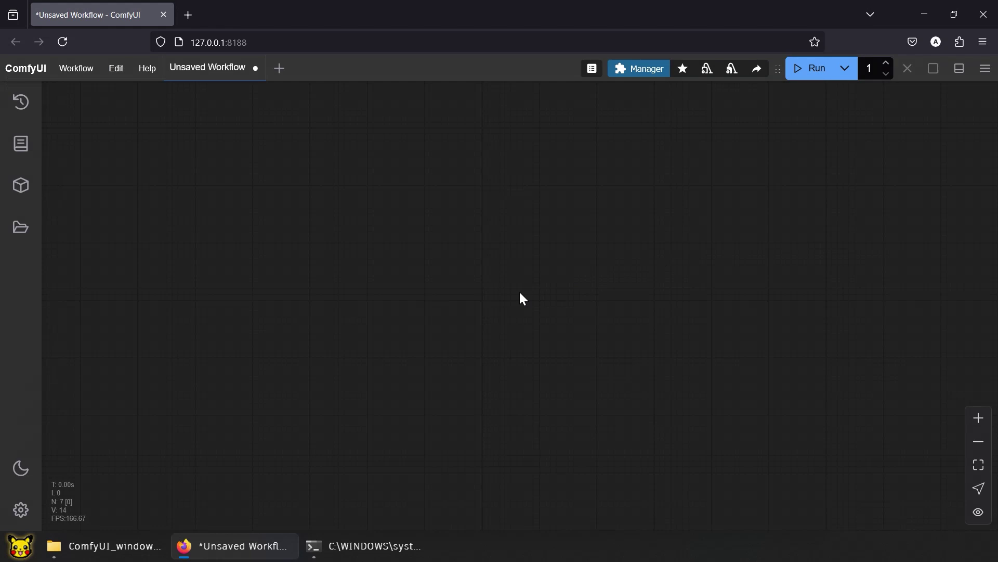
- Update all components through ComfyUI Manager, restart the server and refresh the browser
{"action": "left_click", "coordinate": [629, 73]}
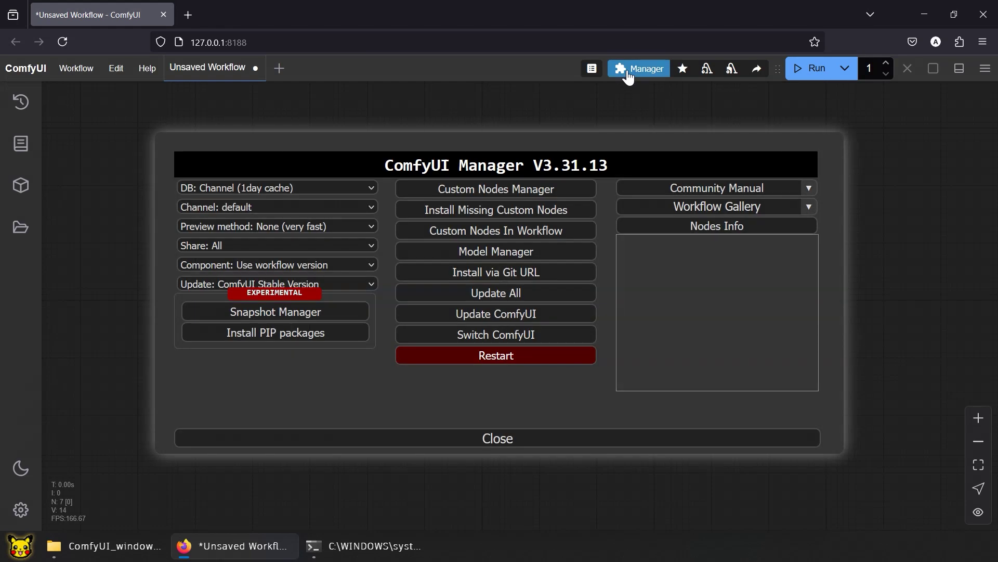
{"action": "left_click", "coordinate": [516, 295]}
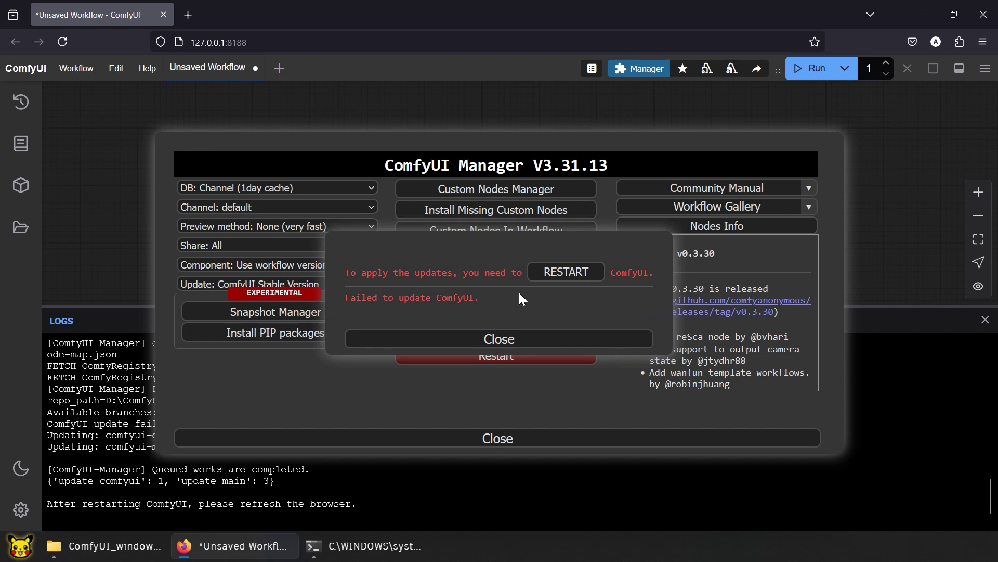
{"action": "left_click", "coordinate": [541, 272]}
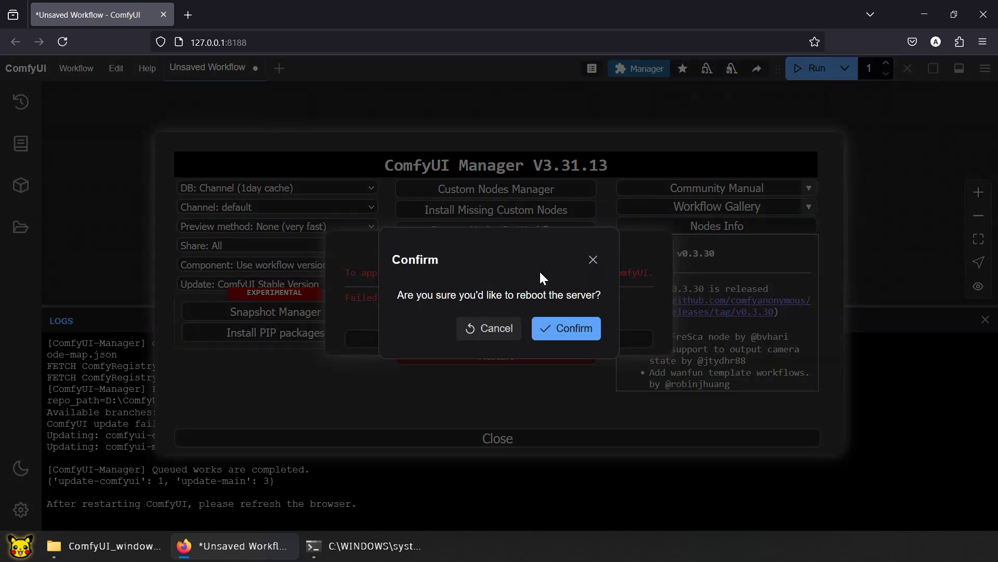
{"action": "left_click", "coordinate": [555, 327]}
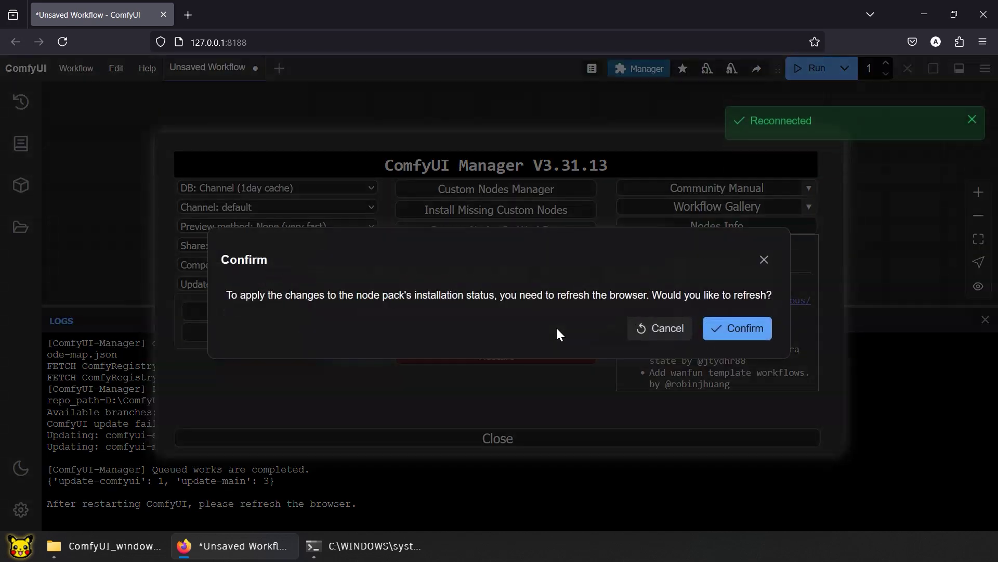
{"action": "left_click", "coordinate": [736, 331]}
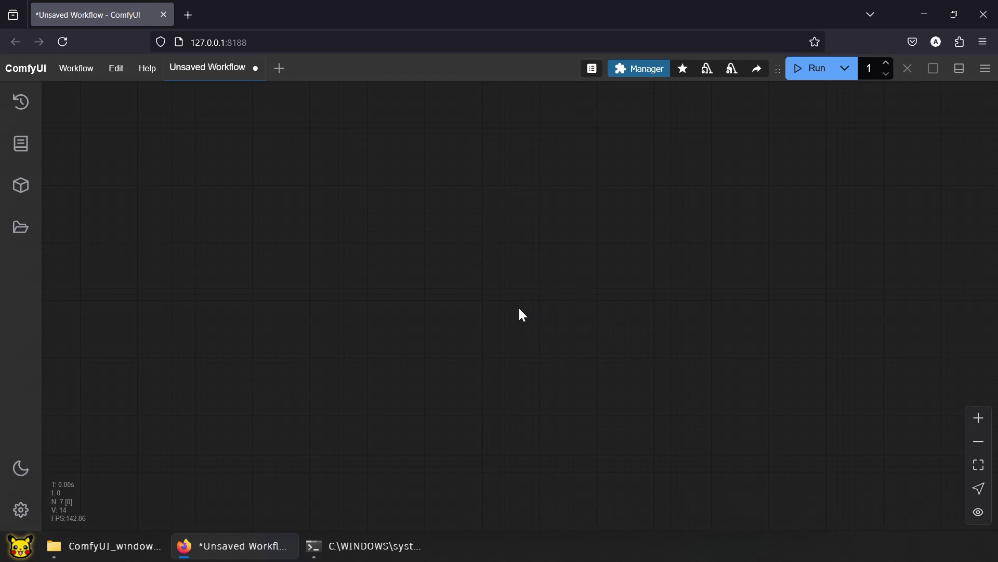
- Search the custom nodes for rgthree and install the nightly version of rgthree-comfy
{"action": "left_click", "coordinate": [640, 73]}
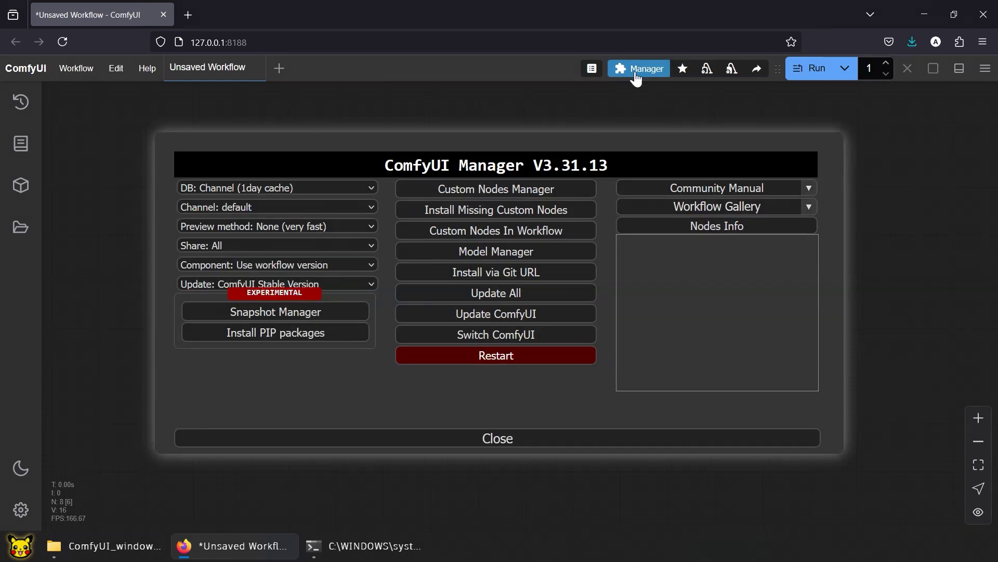
{"action": "left_click", "coordinate": [542, 185]}
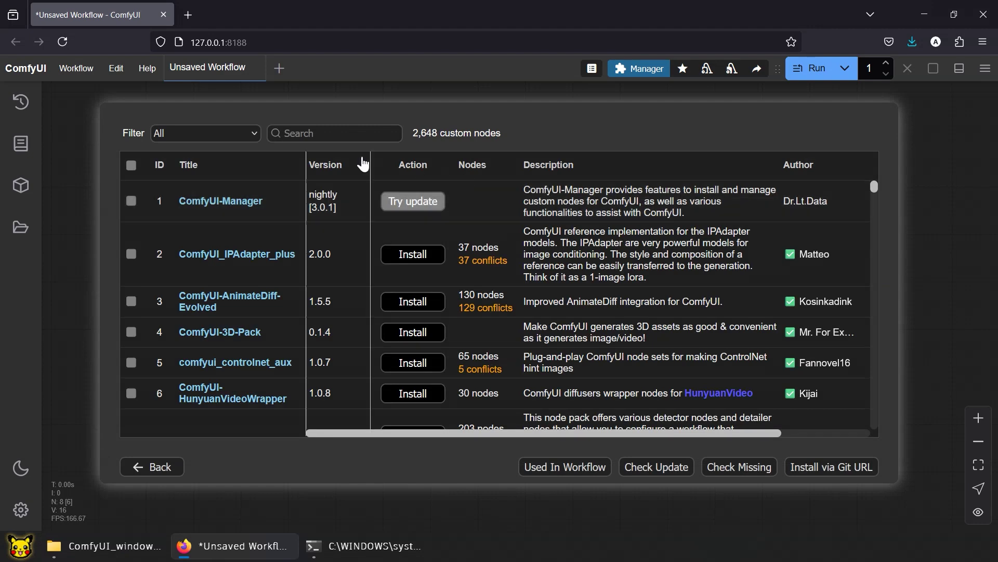
{"action": "left_click", "coordinate": [328, 134]}
{"action": "type", "text": "rgthree"}
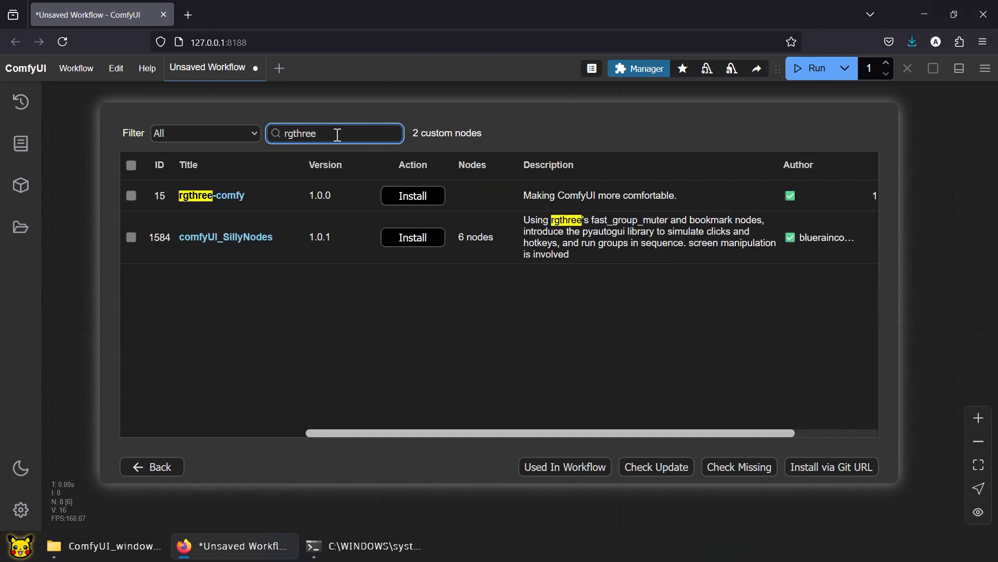
{"action": "left_click", "coordinate": [420, 197]}
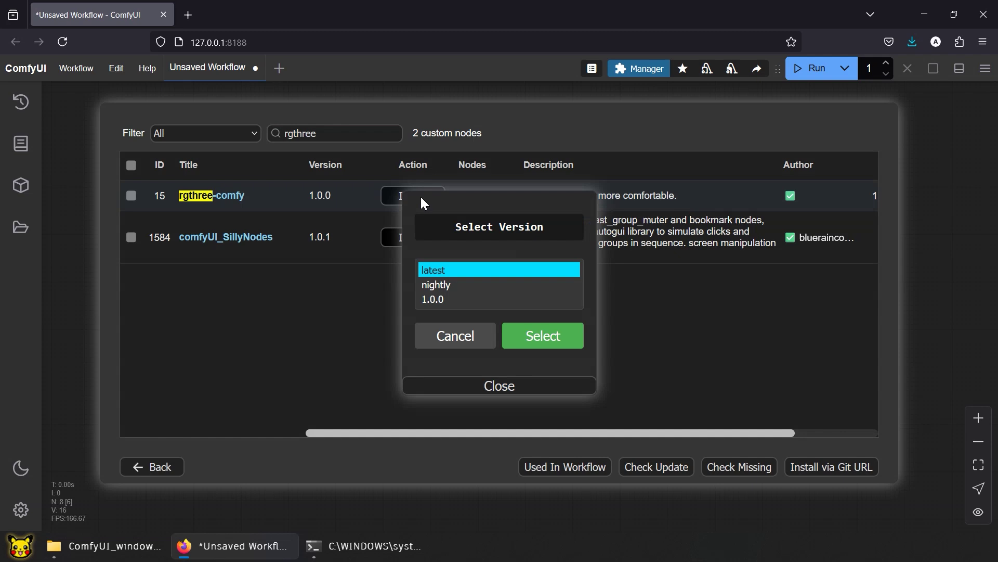
{"action": "left_click", "coordinate": [473, 282]}
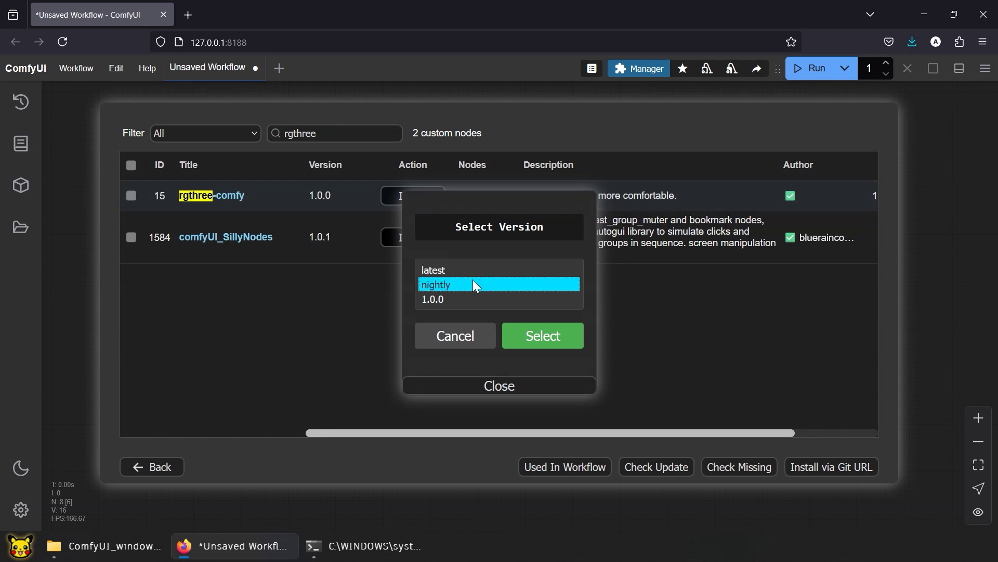
{"action": "left_click", "coordinate": [537, 337]}
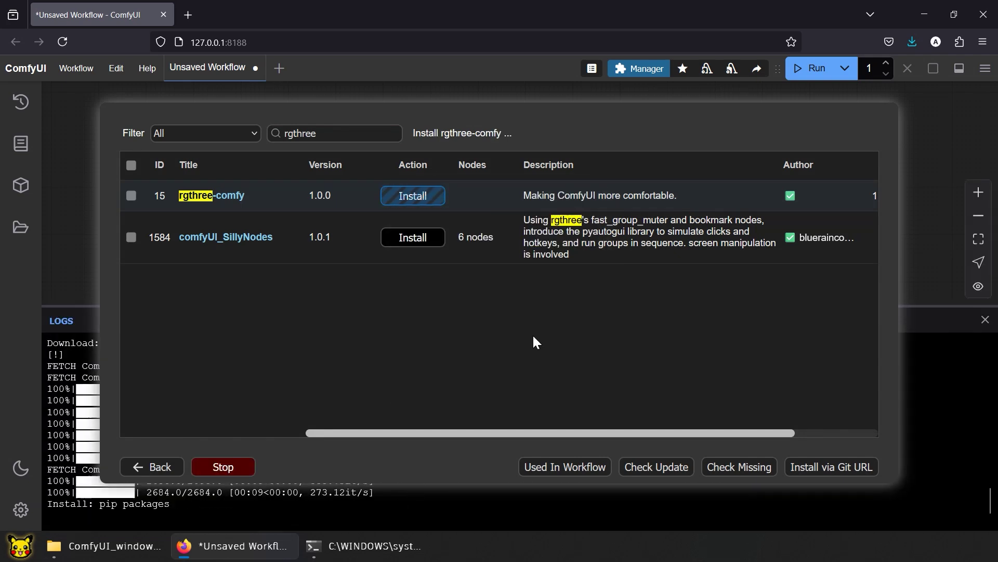
- Reboot the server to load the new node pack, check the startup in the console window and refresh the browser
{"action": "left_click", "coordinate": [223, 466]}
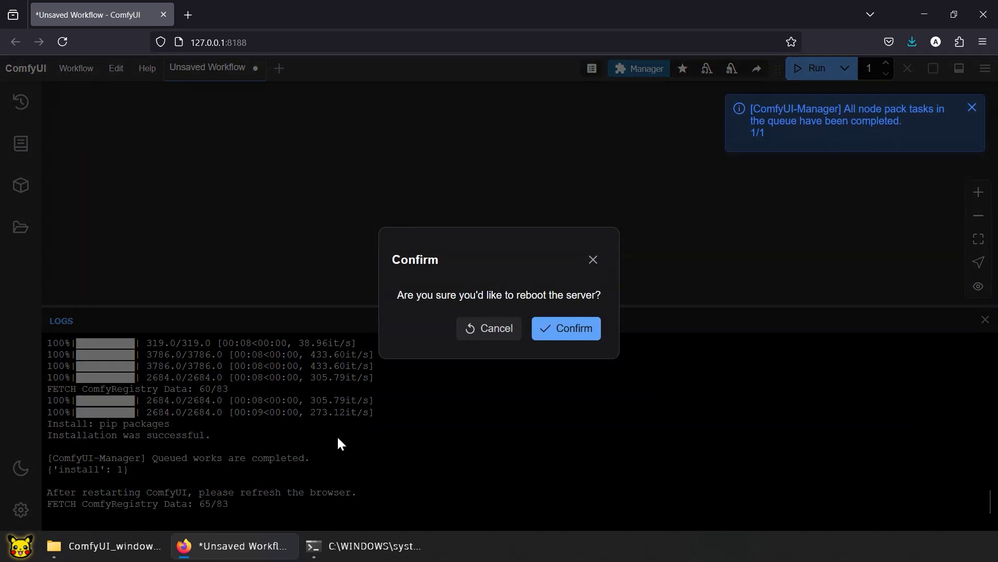
{"action": "left_click", "coordinate": [560, 327]}
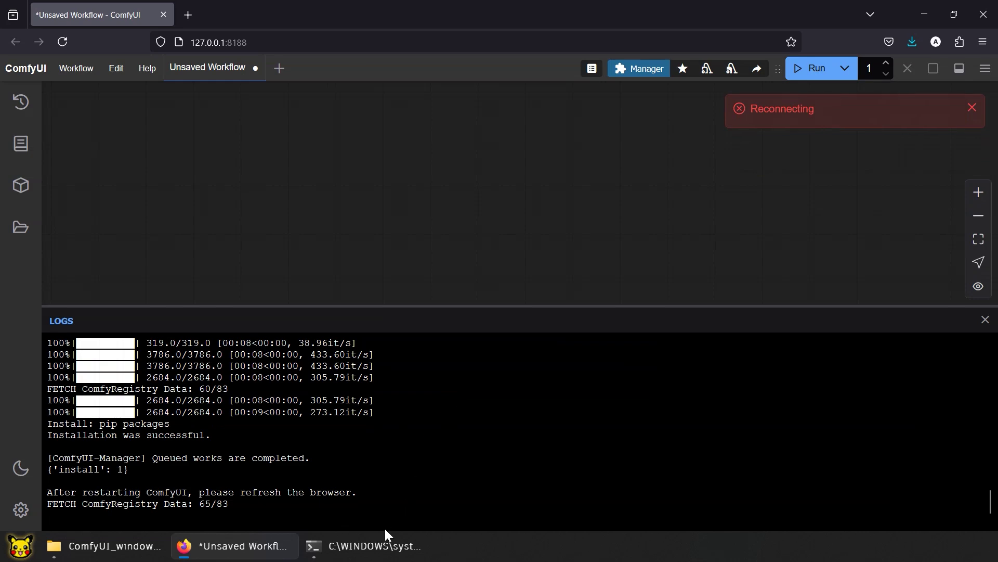
{"action": "left_click", "coordinate": [384, 547]}
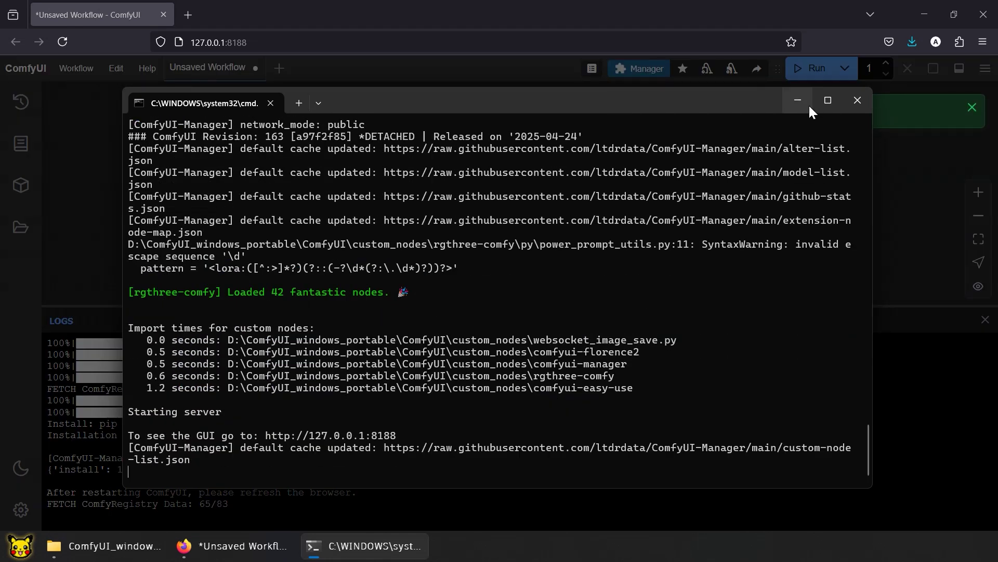
{"action": "left_click", "coordinate": [798, 100]}
{"action": "left_click", "coordinate": [734, 329]}
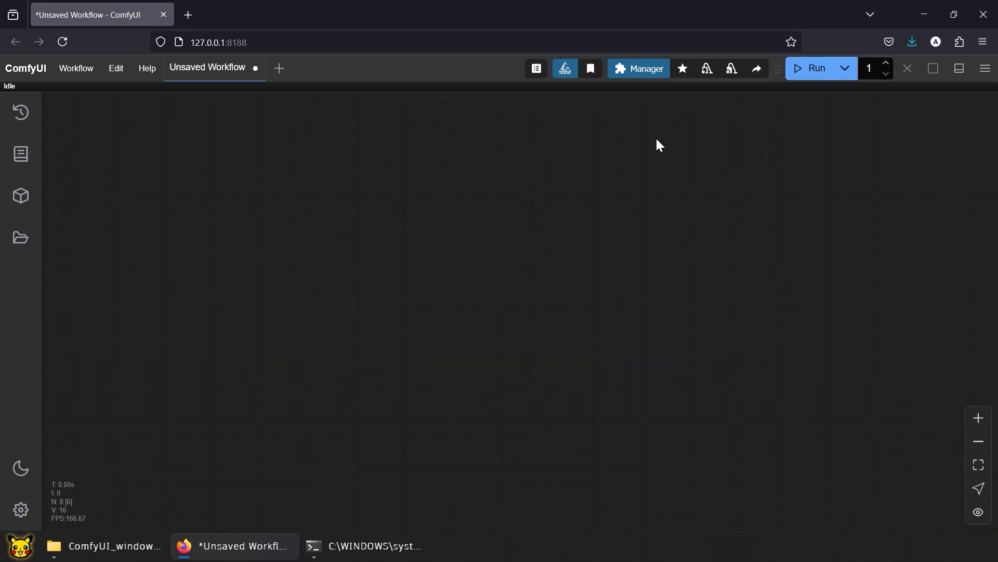
- Filter the custom nodes list by Installed to review the installed packs, and close the manager
{"action": "left_click", "coordinate": [639, 69]}
{"action": "left_click", "coordinate": [523, 189]}
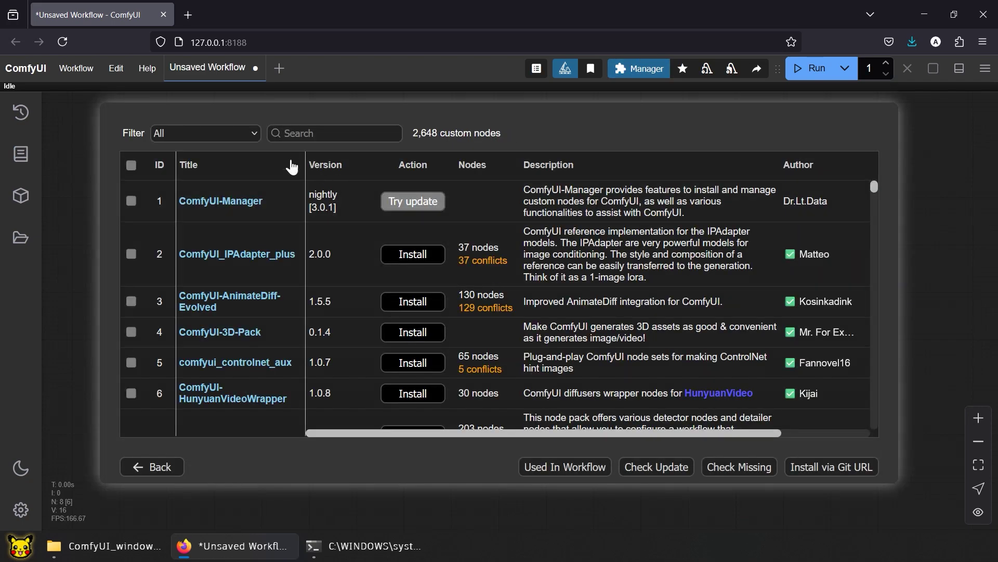
{"action": "left_click", "coordinate": [235, 133]}
{"action": "left_click", "coordinate": [232, 170]}
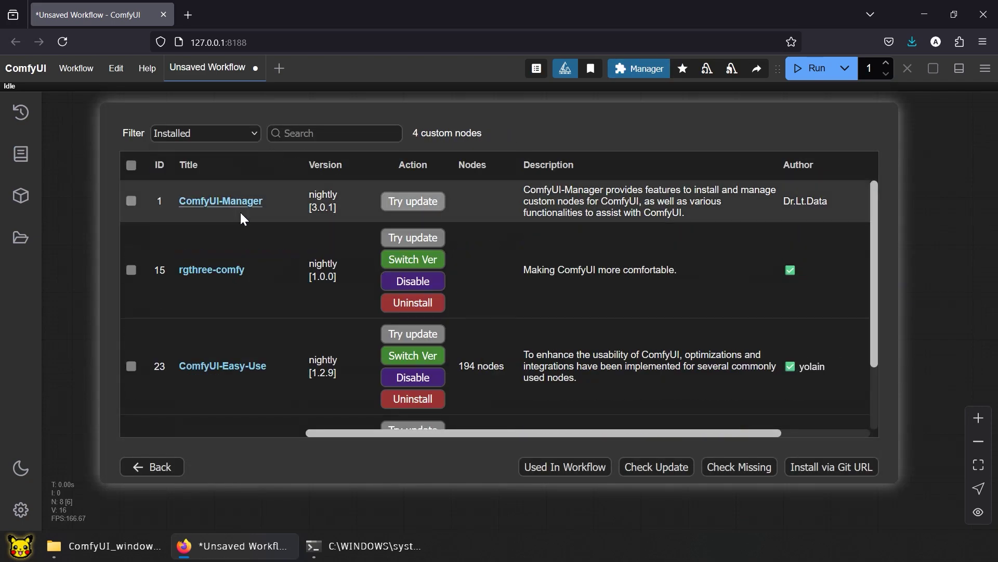
{"action": "left_click", "coordinate": [156, 466]}
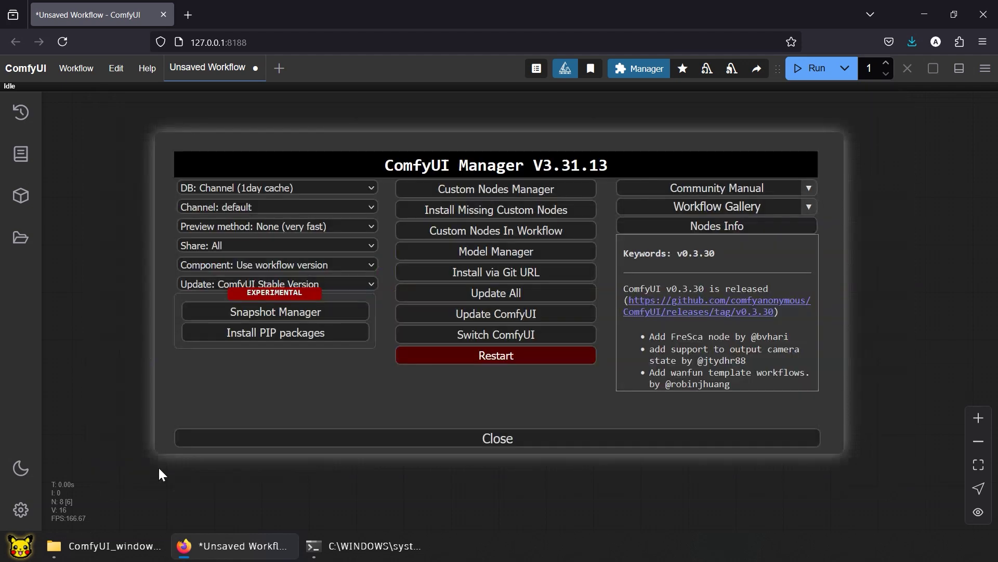
{"action": "left_click", "coordinate": [481, 439]}
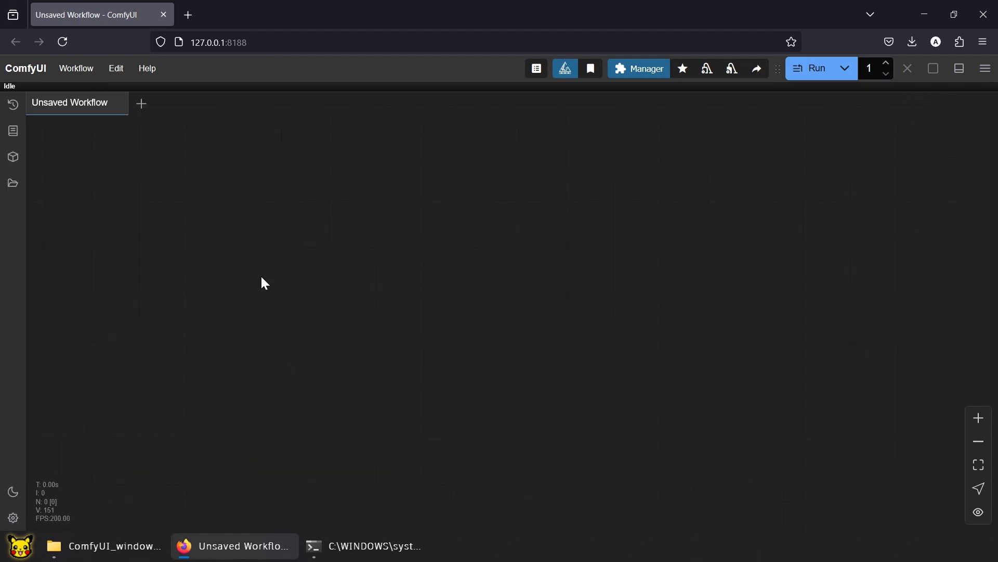
- Add a Load Checkpoint node and place it at the far left of the empty canvas
{"action": "double_click", "coordinate": [258, 240]}
{"action": "type", "text": "load"}
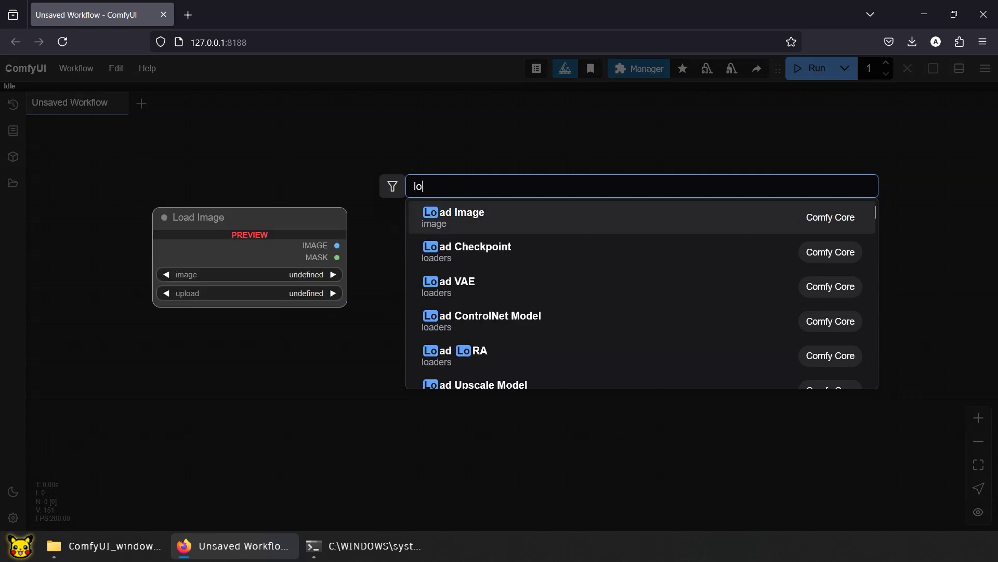
{"action": "left_click", "coordinate": [509, 255]}
{"action": "left_click_drag", "start_coordinate": [348, 234], "coordinate": [127, 208]}
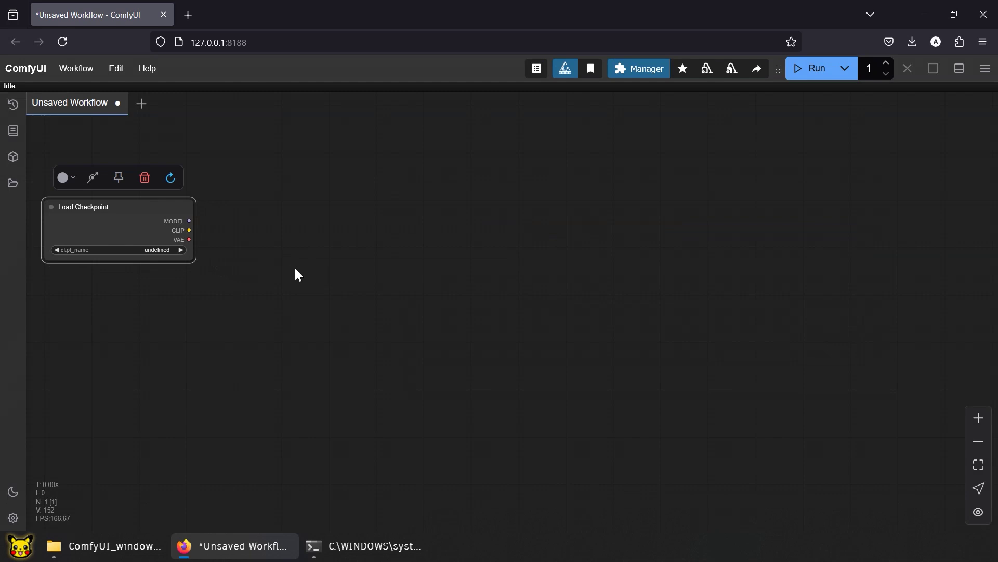
- Add a Power Lora Loader (rgthree) node and place it directly to the right of the Load Checkpoint node
{"action": "double_click", "coordinate": [298, 274]}
{"action": "type", "text": "po"}
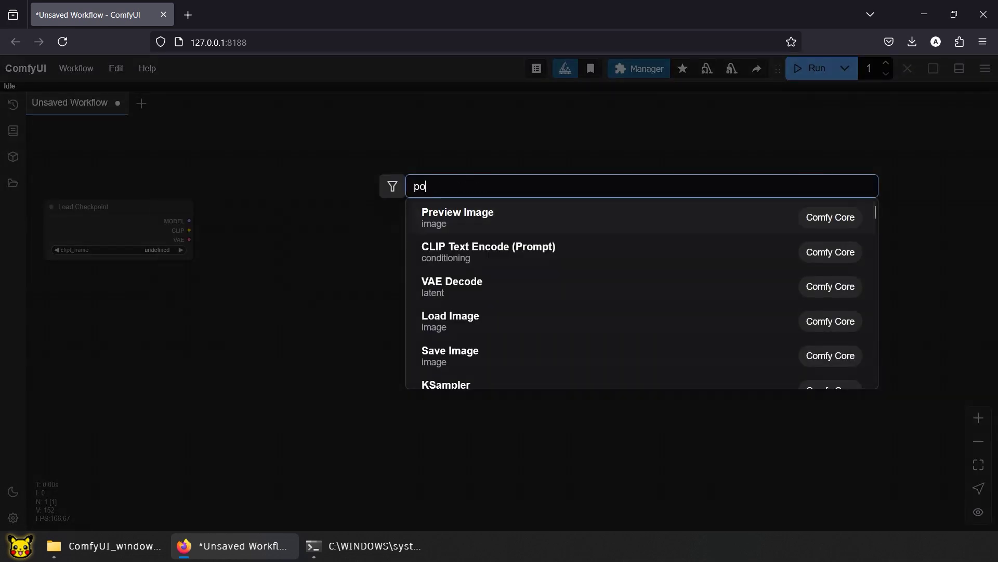
{"action": "type", "text": "wer"}
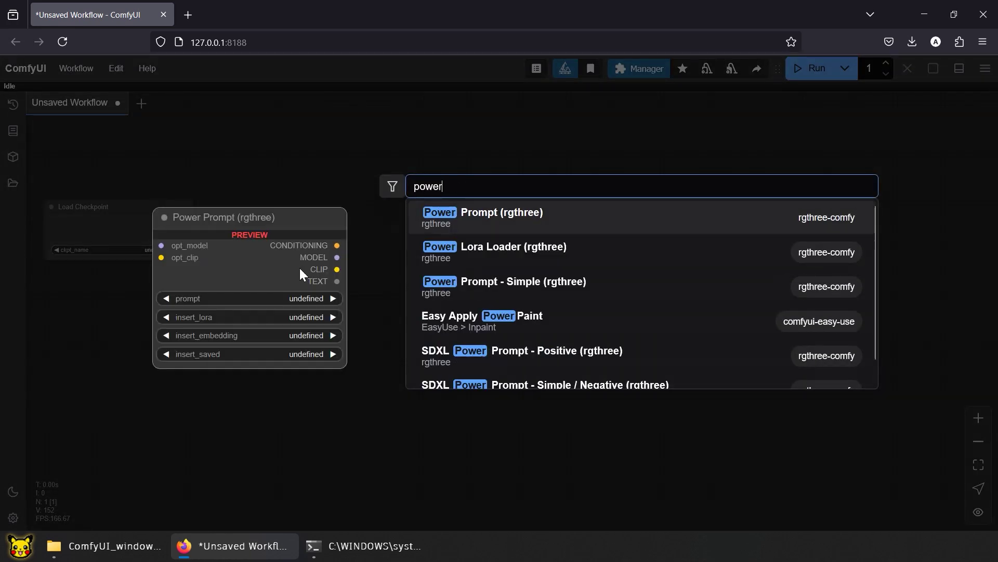
{"action": "left_click", "coordinate": [523, 259]}
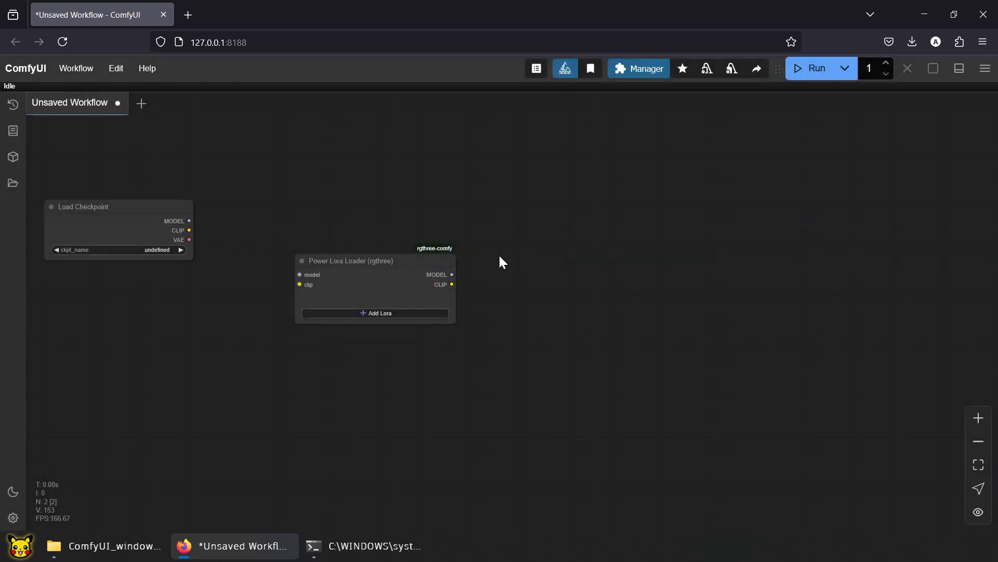
{"action": "left_click_drag", "start_coordinate": [403, 258], "coordinate": [328, 206]}
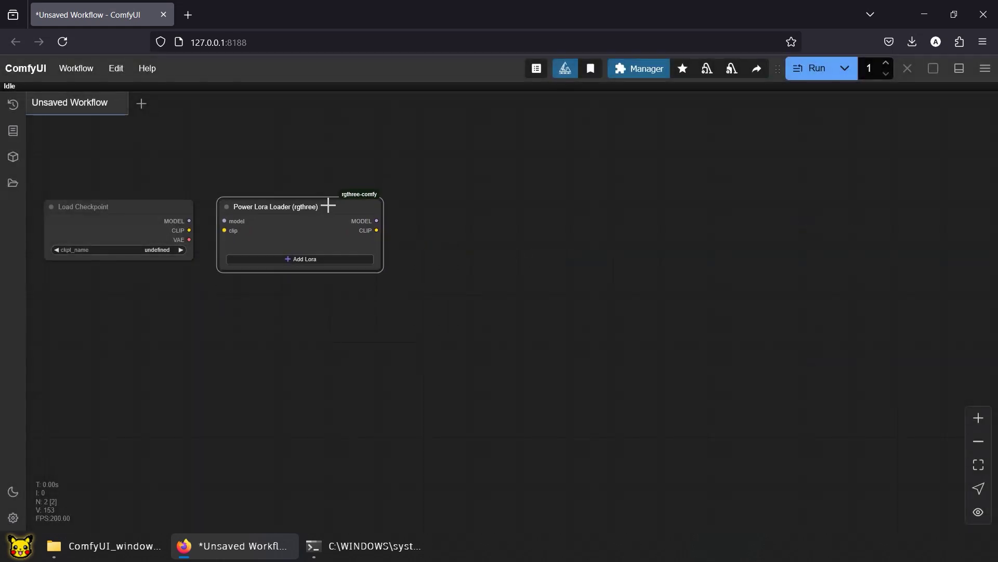
- Add a CLIP Text Encode (Prompt) node to the lower right of the Lora loader and place a duplicate directly below it
{"action": "double_click", "coordinate": [450, 258]}
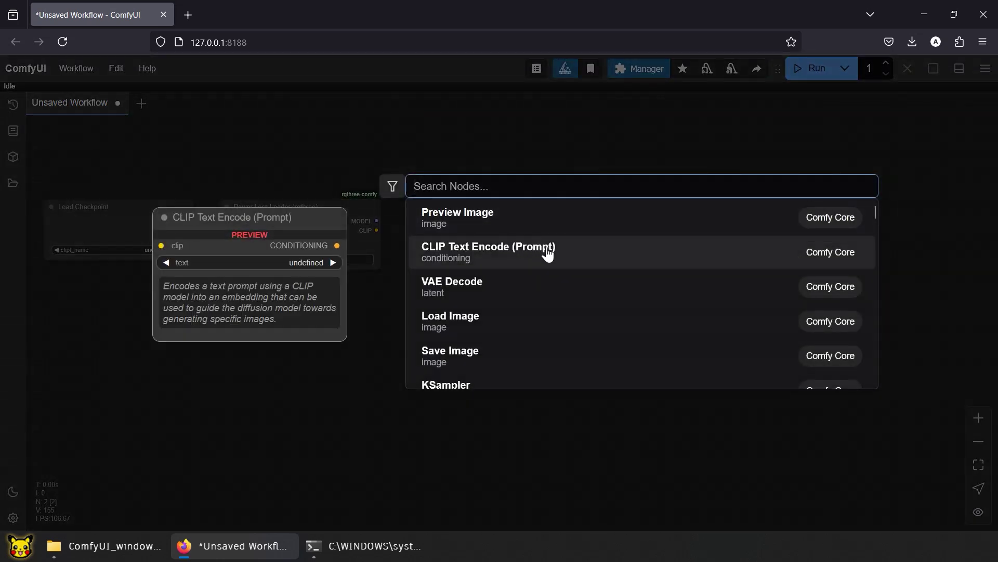
{"action": "left_click", "coordinate": [548, 253]}
{"action": "left_click_drag", "start_coordinate": [566, 229], "coordinate": [466, 249]}
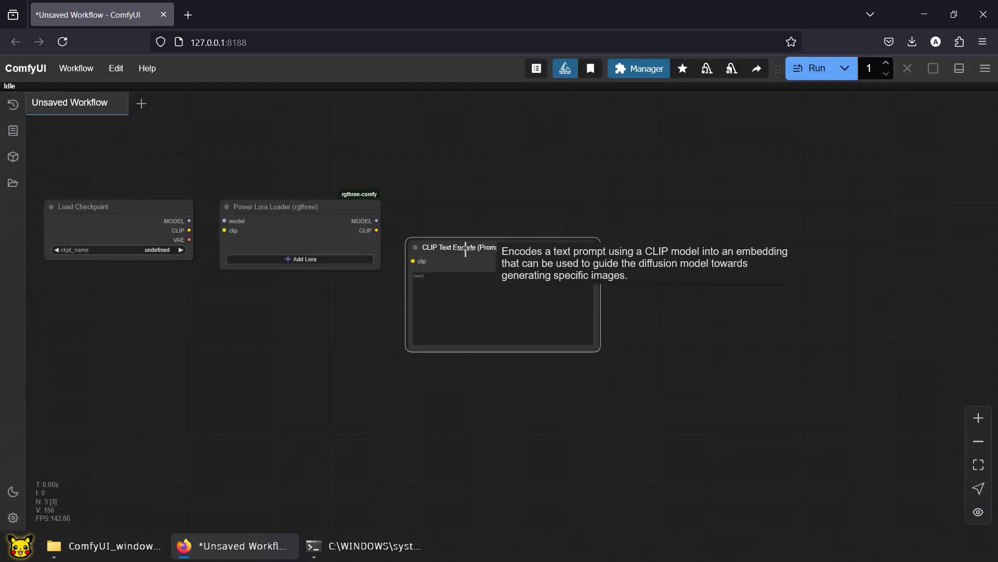
{"action": "key", "text": "ctrl+c"}
{"action": "key", "text": "ctrl+v"}
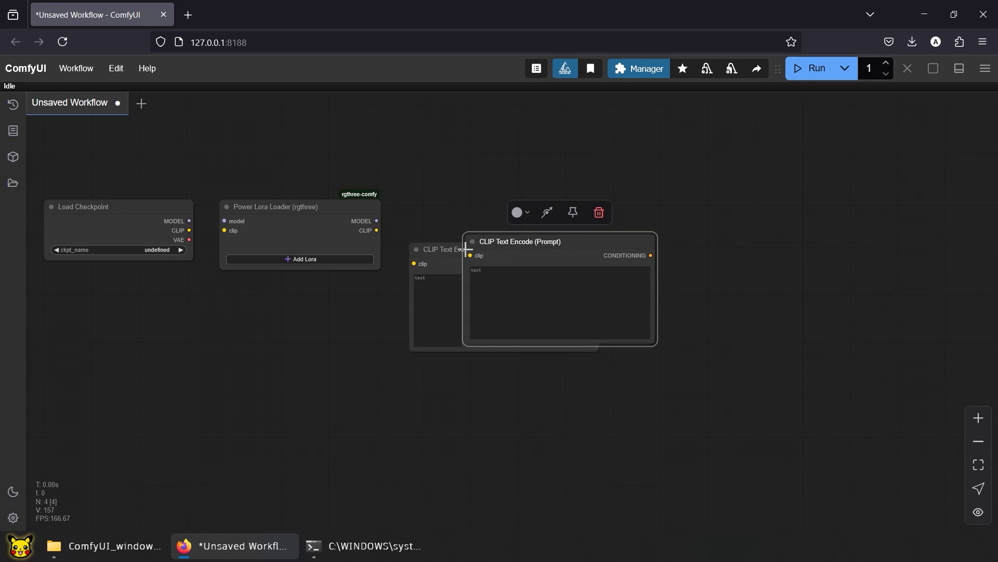
{"action": "left_click_drag", "start_coordinate": [528, 241], "coordinate": [420, 373]}
- Rename the lower text encode node to "- (Prompt)" and the upper one to "+ (Prompt)"
{"action": "double_click", "coordinate": [463, 372]}
{"action": "type", "text": "-"}
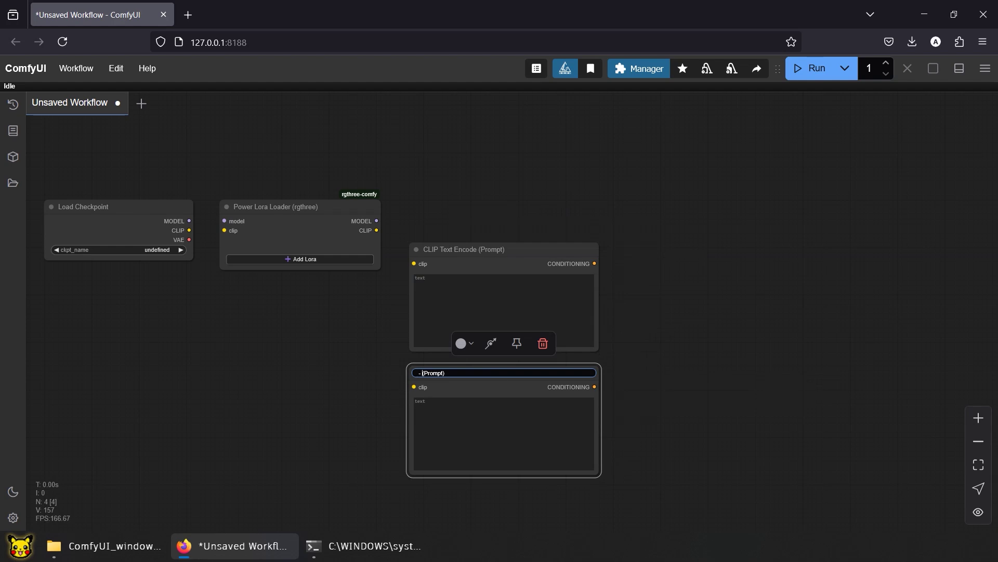
{"action": "left_click", "coordinate": [626, 370]}
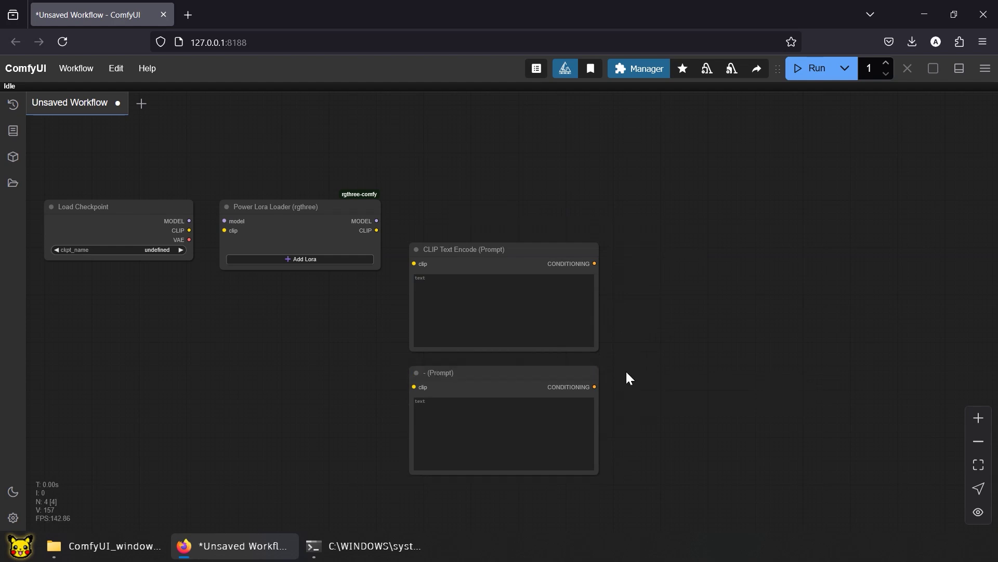
{"action": "double_click", "coordinate": [459, 249]}
{"action": "left_click_drag", "start_coordinate": [465, 251], "coordinate": [426, 254]}
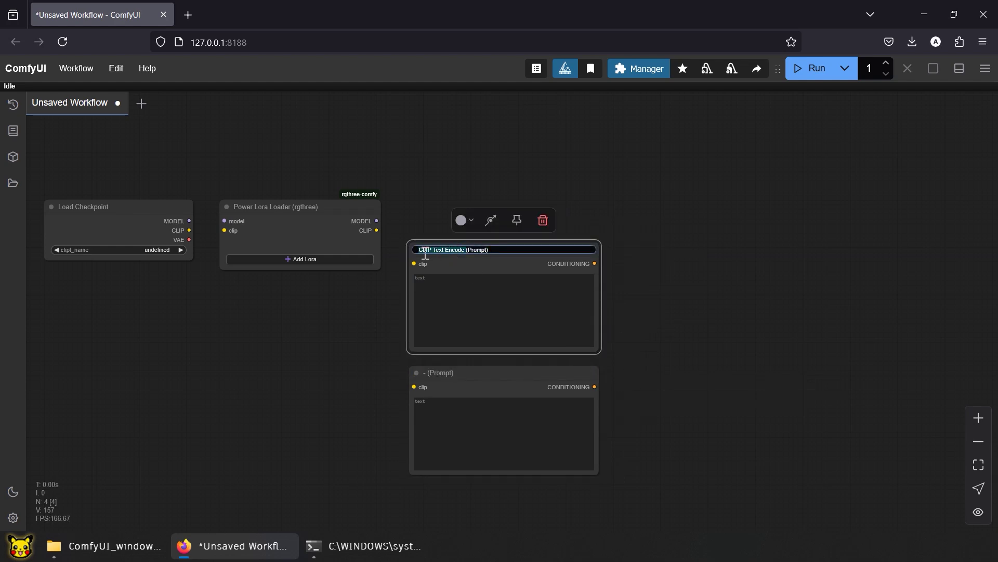
{"action": "type", "text": "+"}
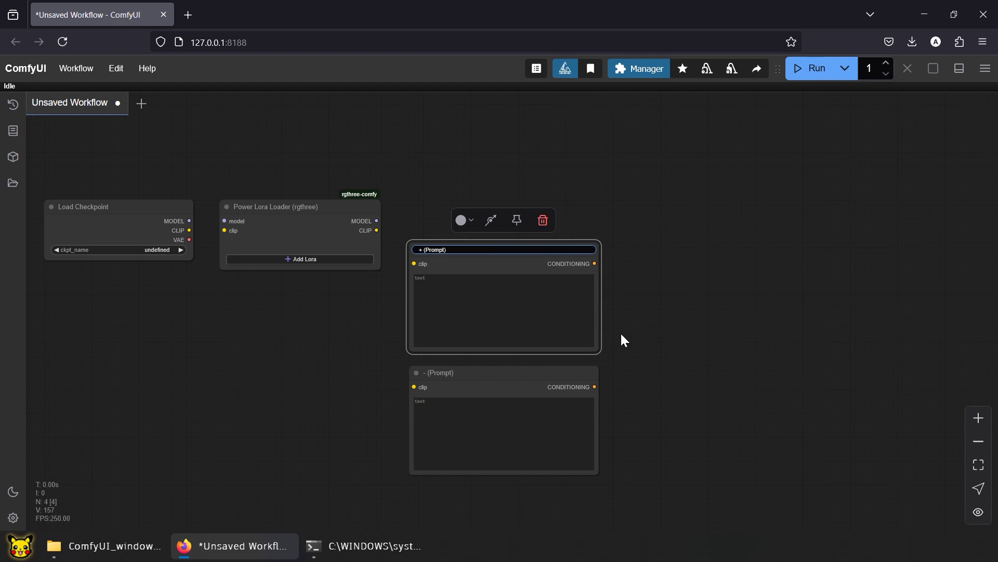
{"action": "left_click", "coordinate": [647, 330]}
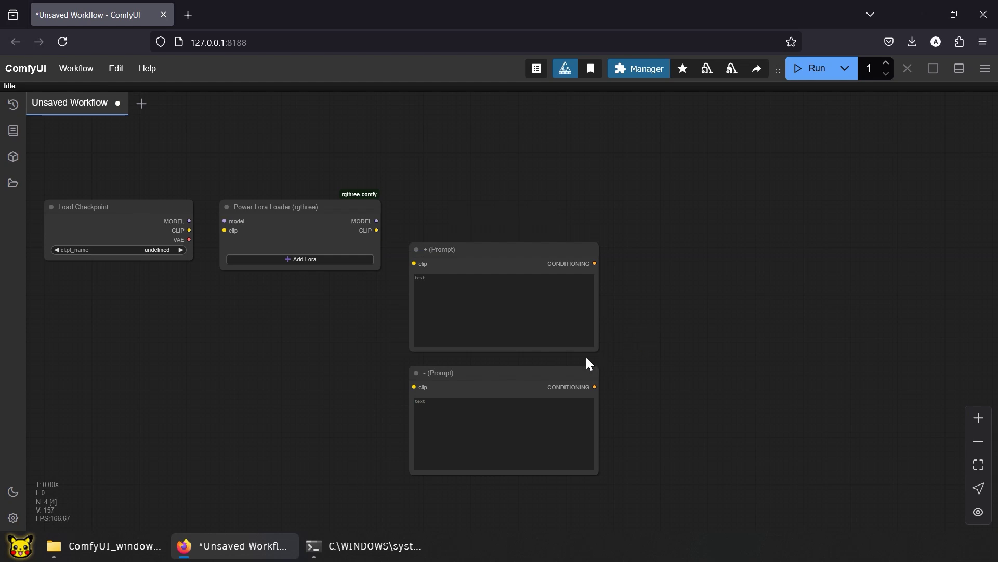
{"action": "right_click", "coordinate": [503, 386]}
{"action": "left_click", "coordinate": [557, 432]}
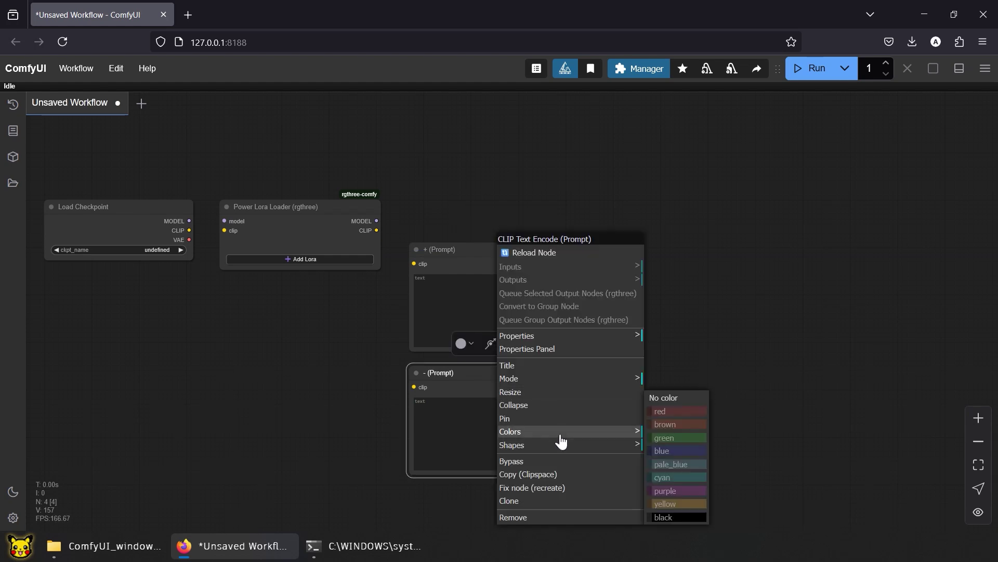
{"action": "left_click", "coordinate": [754, 436]}
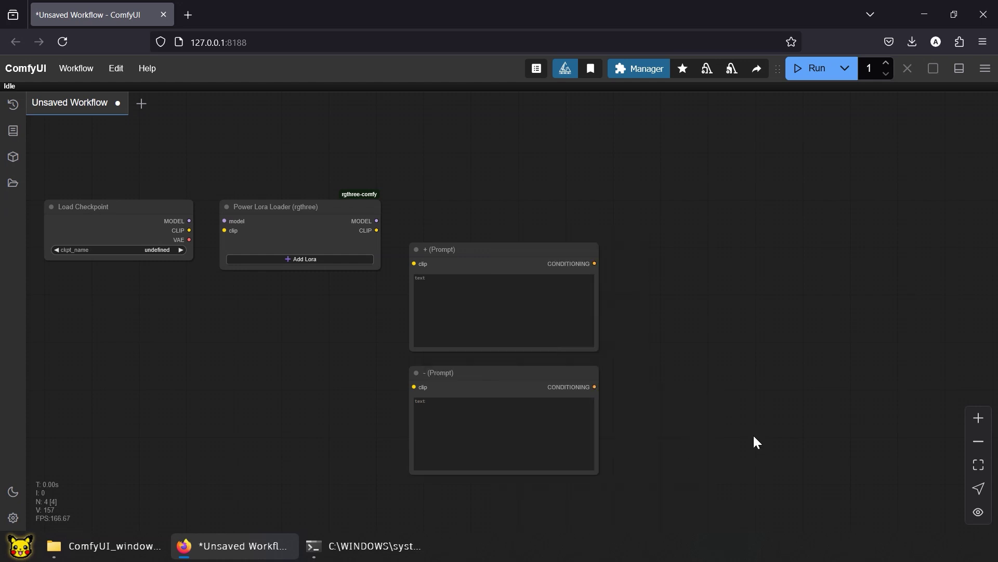
- Add an Empty Latent Image node and place it below the Power Lora Loader, beside the prompt nodes
{"action": "double_click", "coordinate": [661, 276]}
{"action": "type", "text": "empty"}
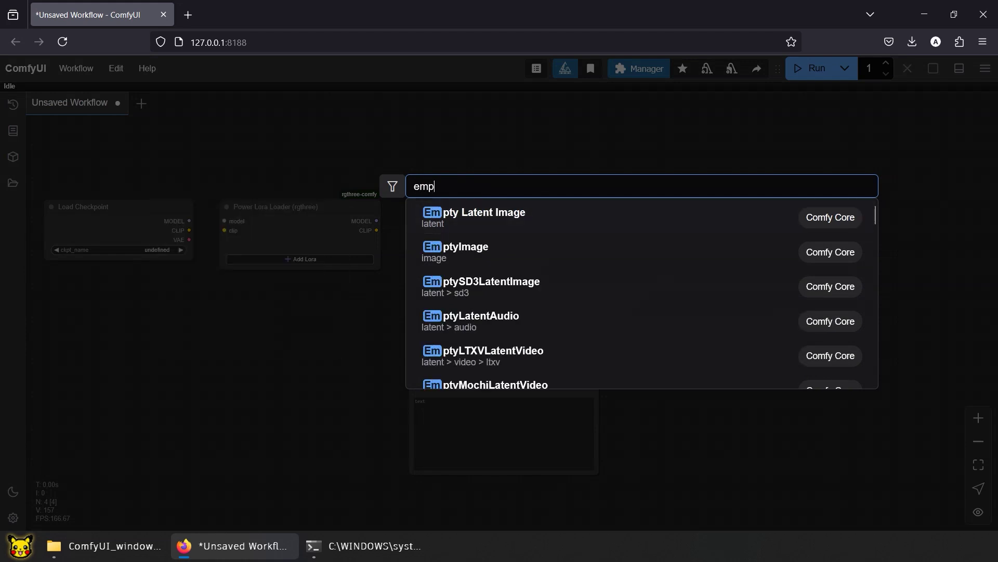
{"action": "left_click", "coordinate": [624, 224]}
{"action": "left_click_drag", "start_coordinate": [704, 270], "coordinate": [269, 351]}
{"action": "left_click", "coordinate": [346, 463]}
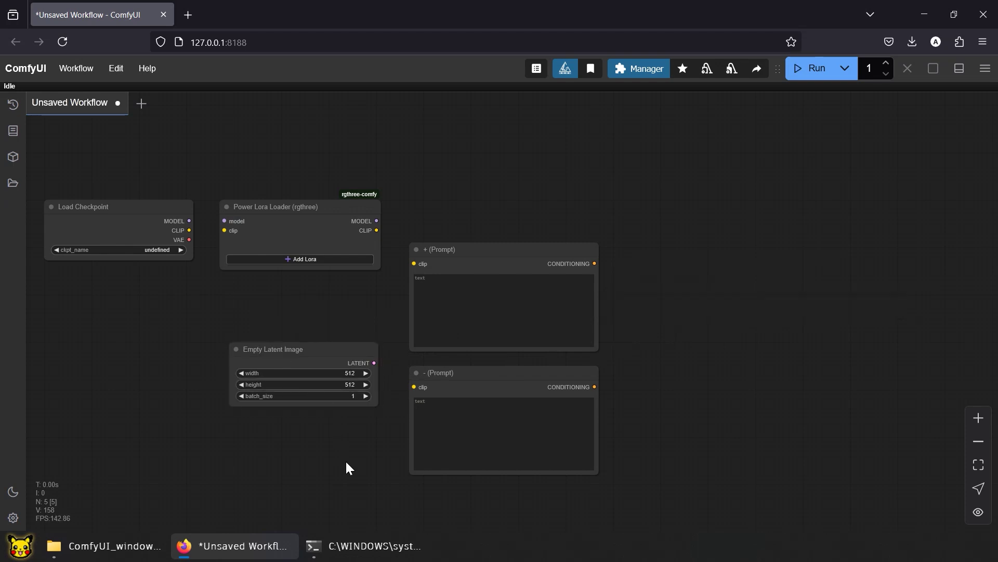
- Add a KSampler node to the right of the prompt nodes and a VAE Decode node to the right of the KSampler
{"action": "double_click", "coordinate": [697, 282]}
{"action": "type", "text": "ks"}
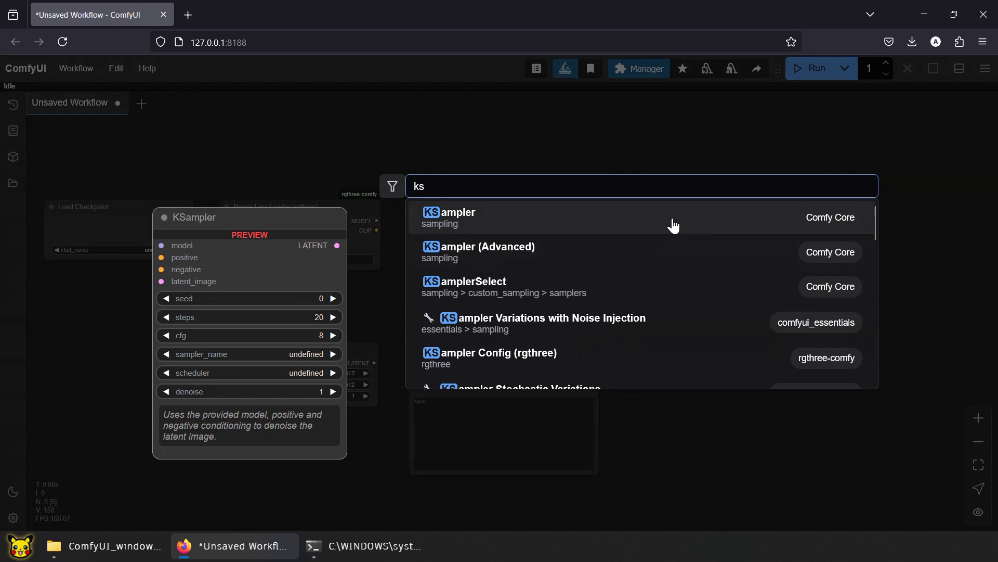
{"action": "left_click", "coordinate": [673, 224]}
{"action": "left_click_drag", "start_coordinate": [744, 271], "coordinate": [659, 204]}
{"action": "double_click", "coordinate": [826, 215]}
{"action": "type", "text": "vae"}
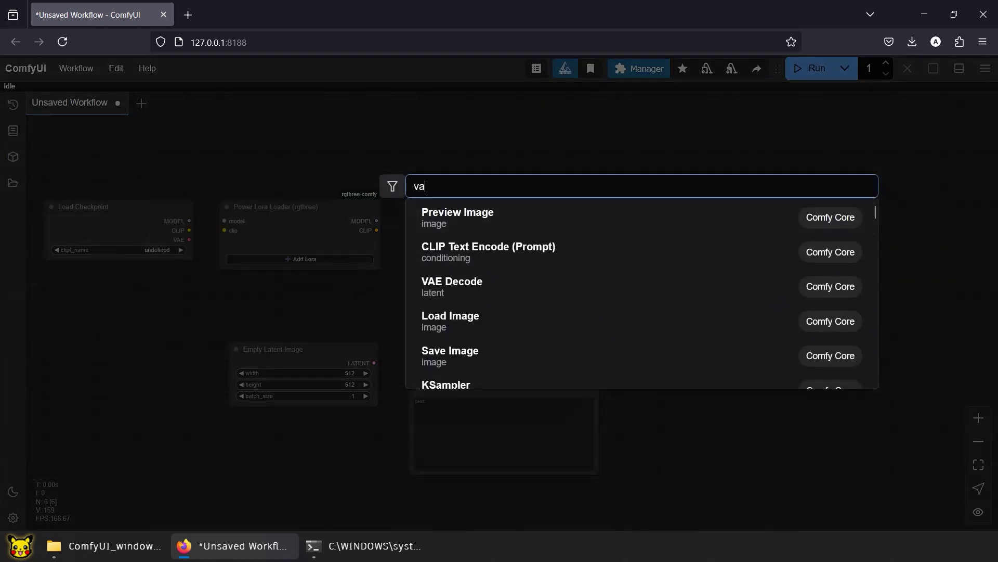
{"action": "left_click", "coordinate": [687, 217]}
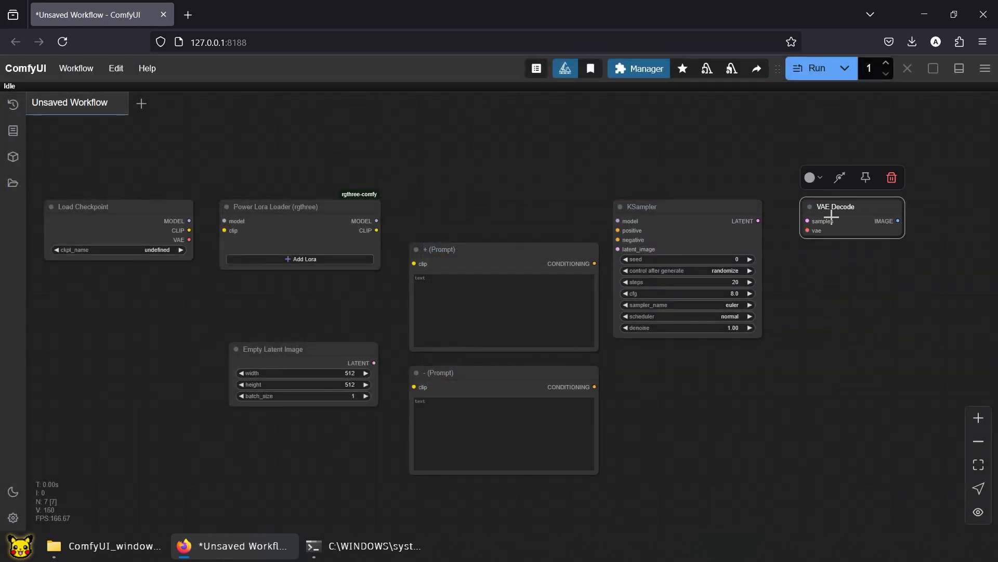
- Add a Save Image node below VAE Decode and enlarge it downward until it reaches about the bottom of the negative prompt node
{"action": "double_click", "coordinate": [838, 289]}
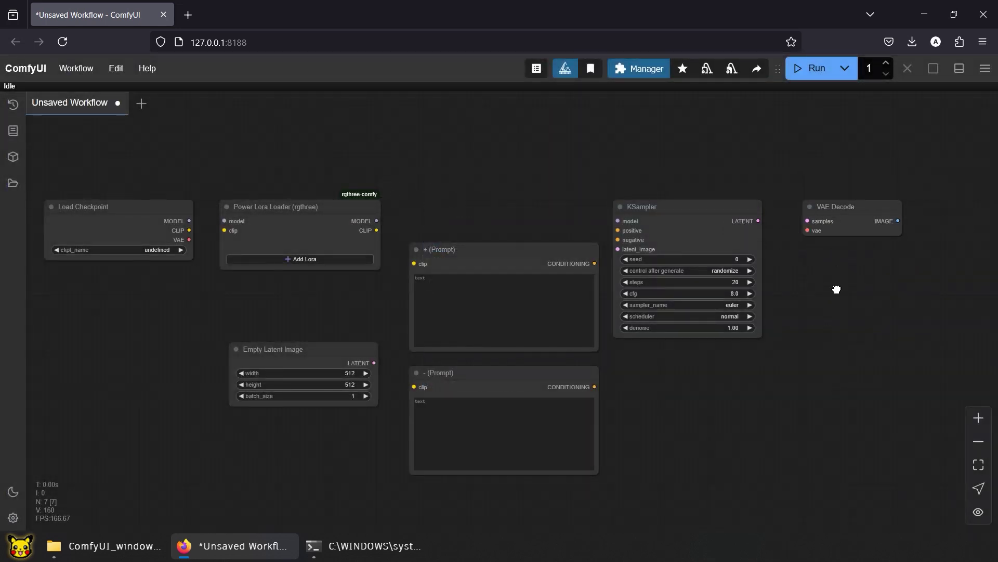
{"action": "type", "text": "save"}
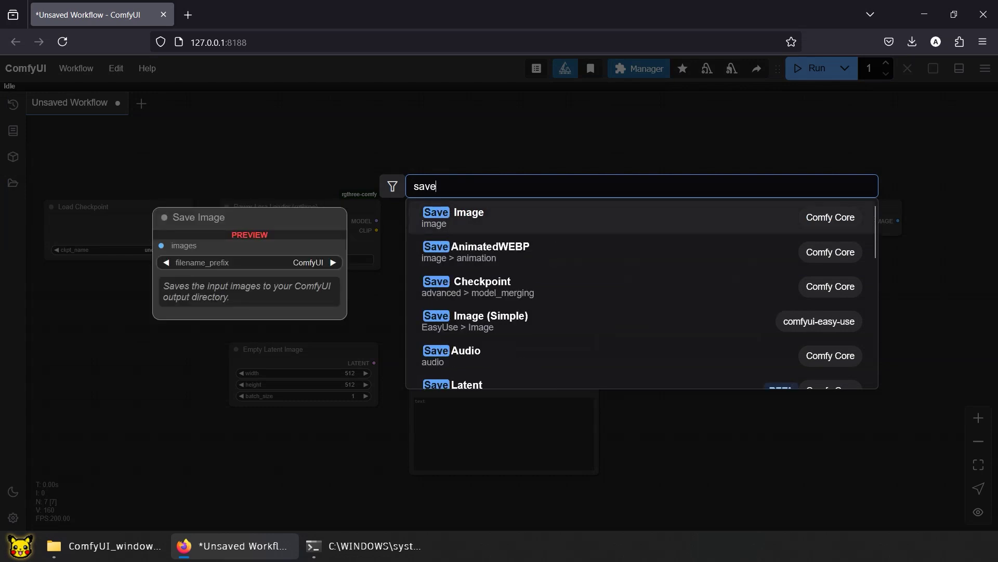
{"action": "left_click", "coordinate": [669, 225]}
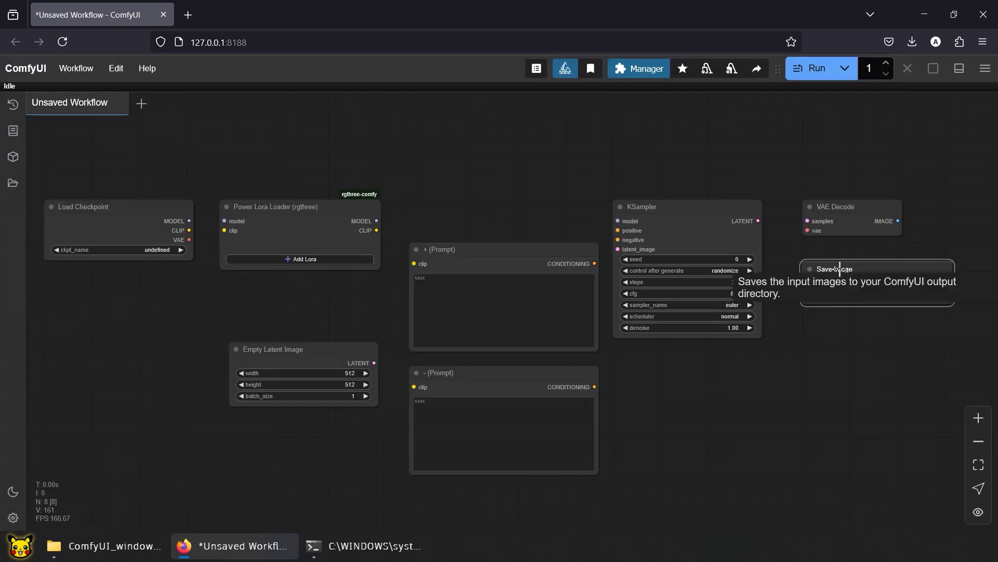
{"action": "left_click_drag", "start_coordinate": [946, 302], "coordinate": [954, 471]}
{"action": "left_click", "coordinate": [713, 440]}
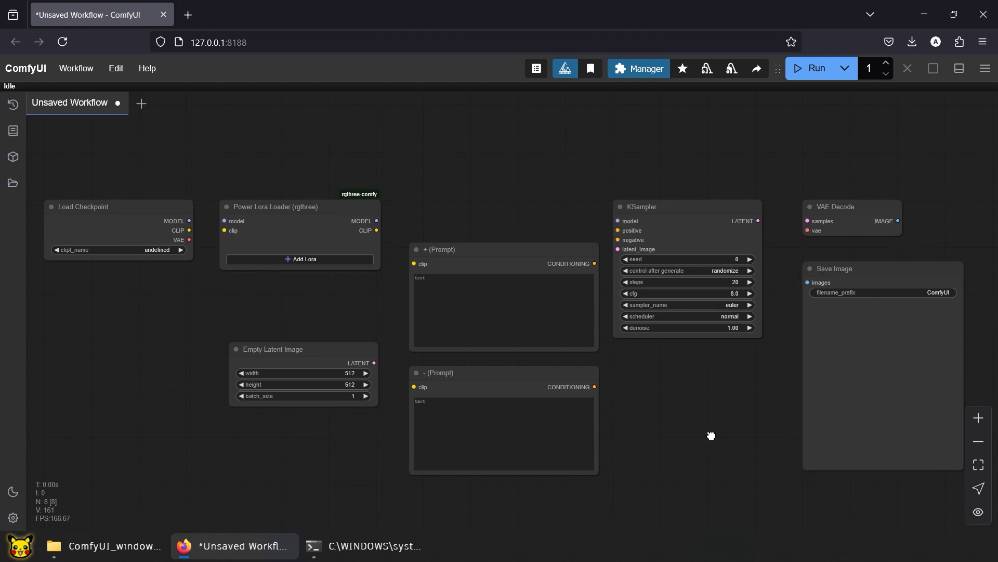
{"action": "left_click_drag", "start_coordinate": [712, 436], "coordinate": [706, 433]}
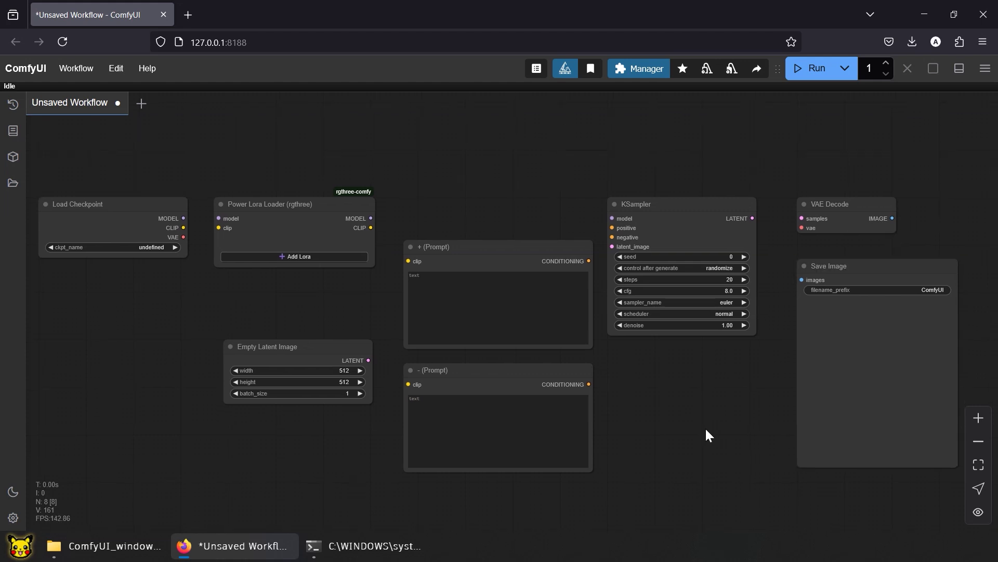
- Connect Load Checkpoint's model and clip through the Lora loader to the KSampler and both prompts, and wire the prompts to the sampler's positive and negative inputs
{"action": "left_click_drag", "start_coordinate": [184, 218], "coordinate": [219, 227]}
{"action": "left_click_drag", "start_coordinate": [371, 218], "coordinate": [612, 219]}
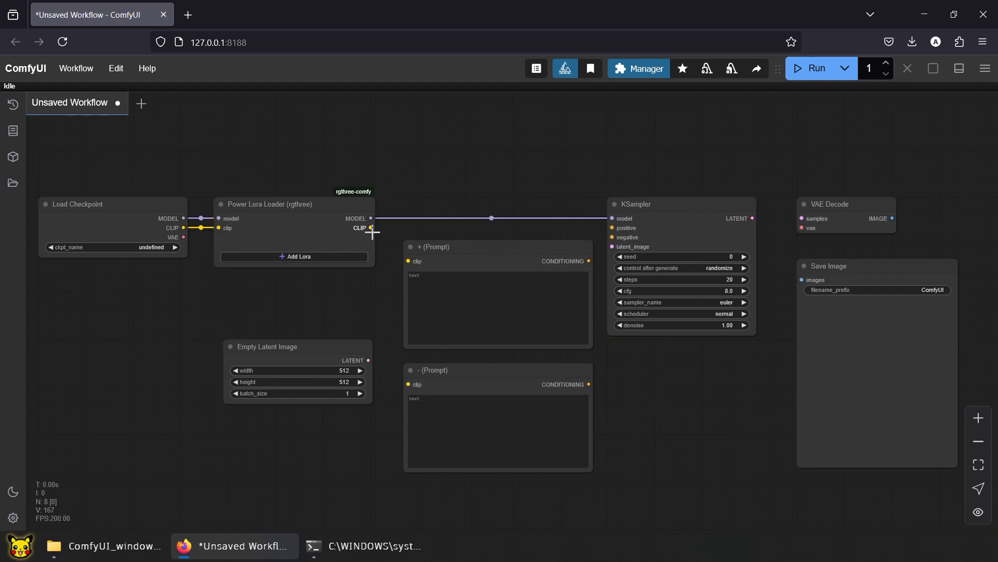
{"action": "left_click_drag", "start_coordinate": [371, 227], "coordinate": [408, 384]}
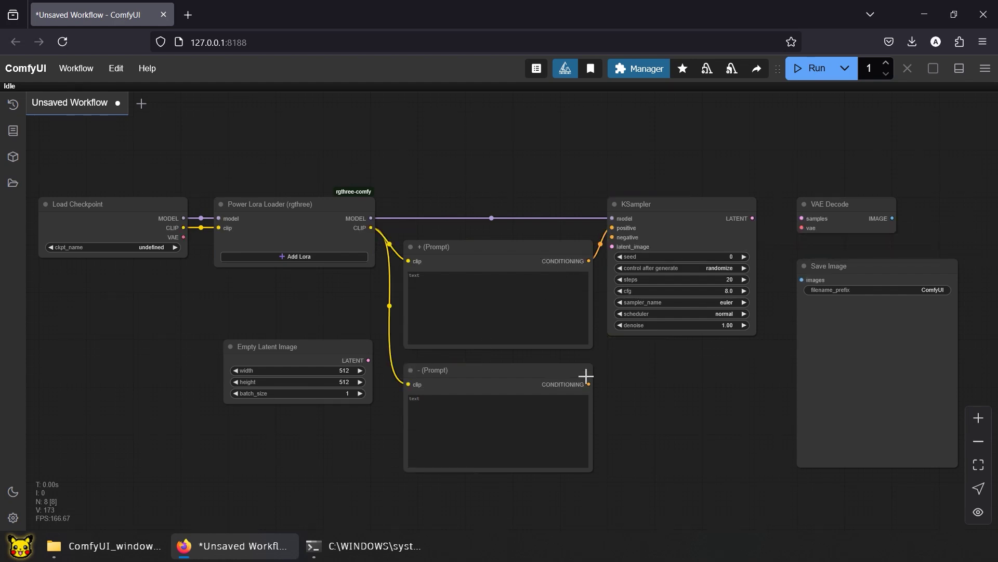
{"action": "left_click_drag", "start_coordinate": [589, 384], "coordinate": [614, 237]}
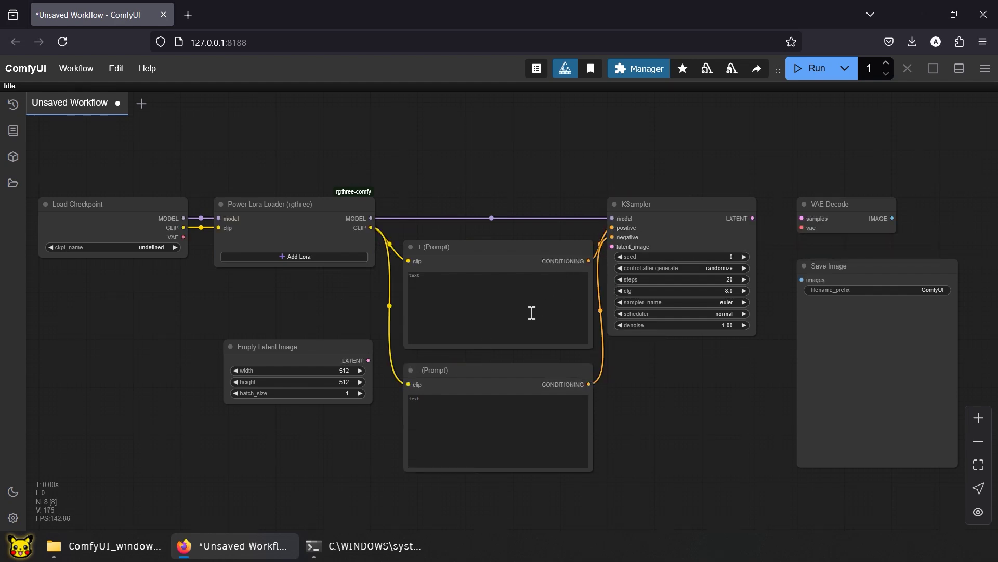
- Connect the empty latent to the KSampler, its output and the checkpoint's VAE to VAE Decode, and the decoded image to Save Image
{"action": "left_click_drag", "start_coordinate": [369, 359], "coordinate": [613, 246]}
{"action": "left_click_drag", "start_coordinate": [753, 218], "coordinate": [802, 219]}
{"action": "left_click_drag", "start_coordinate": [183, 237], "coordinate": [802, 228]}
{"action": "left_click_drag", "start_coordinate": [892, 218], "coordinate": [806, 281]}
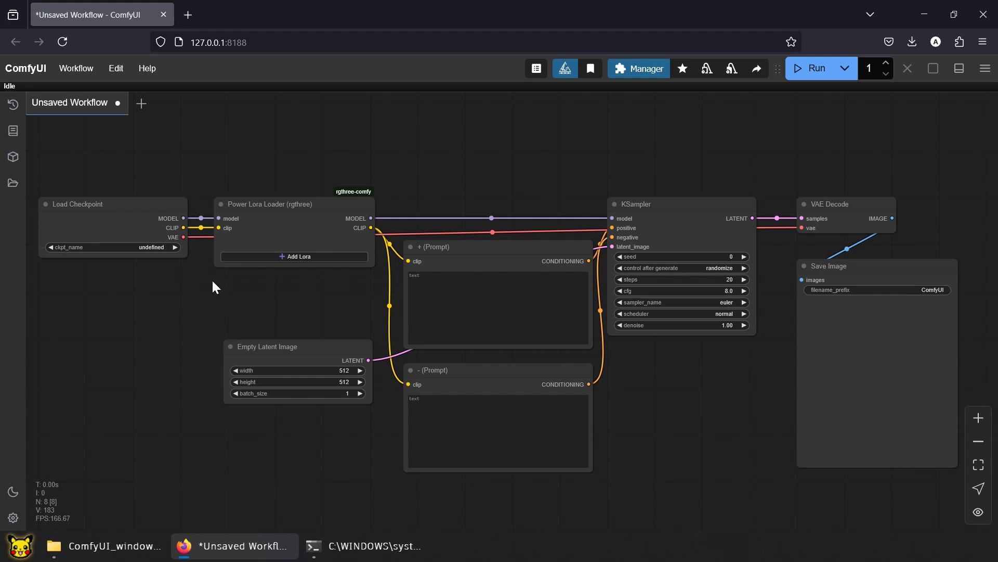
{"action": "left_click", "coordinate": [317, 256]}
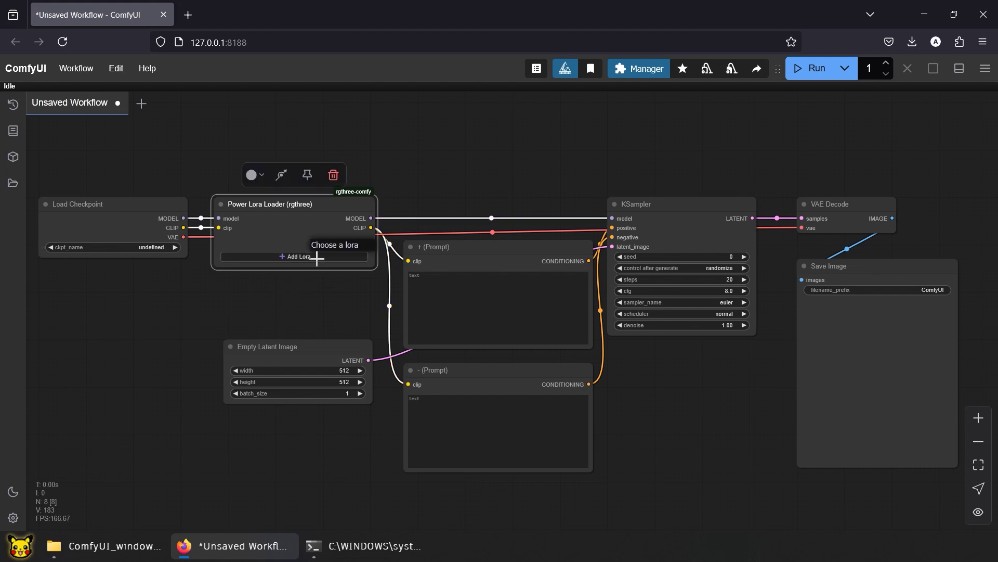
{"action": "left_click", "coordinate": [316, 294]}
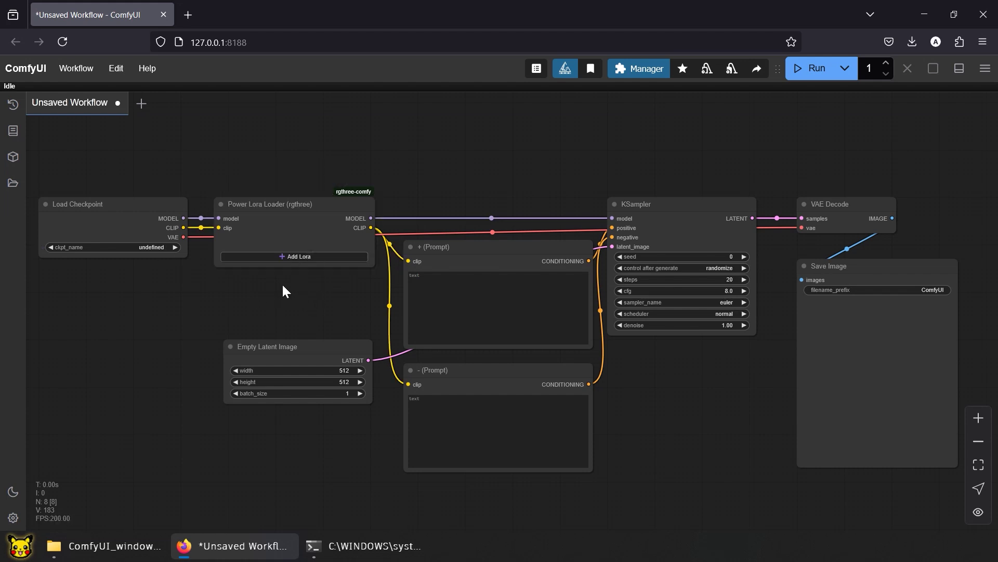
- Open a new browser tab, search the web for civitai and open the Civitai website
{"action": "left_click", "coordinate": [189, 13]}
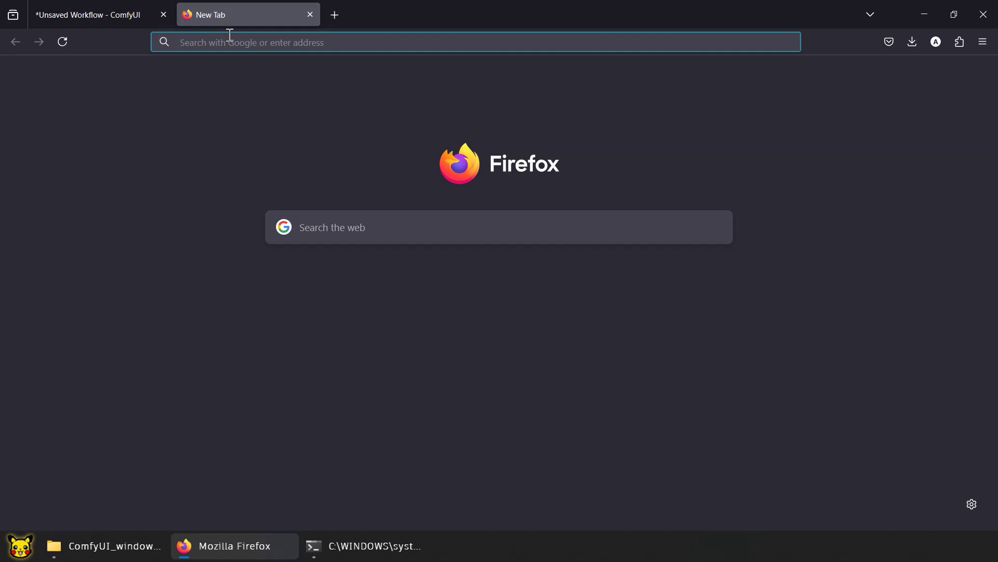
{"action": "type", "text": "civitai"}
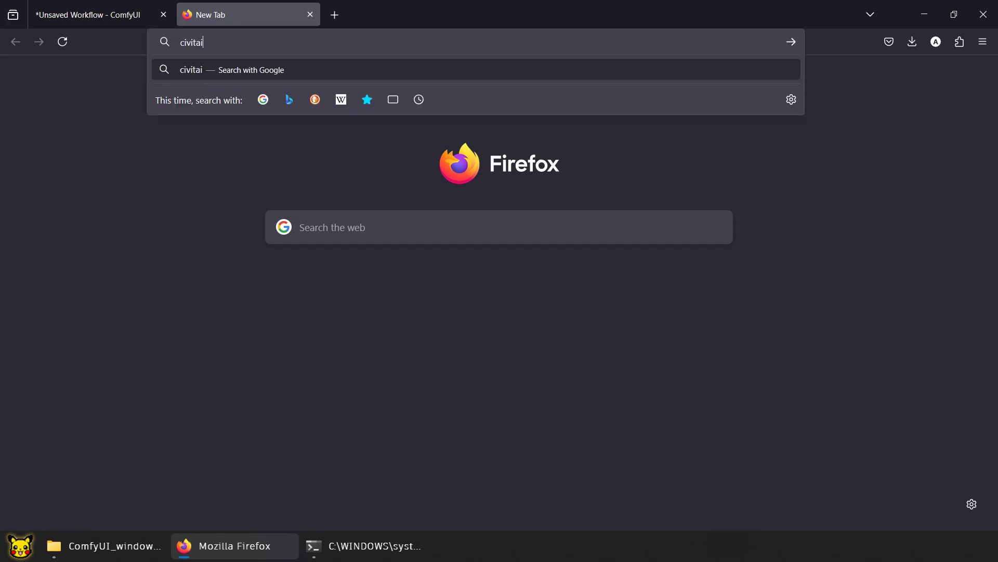
{"action": "key", "text": "Return"}
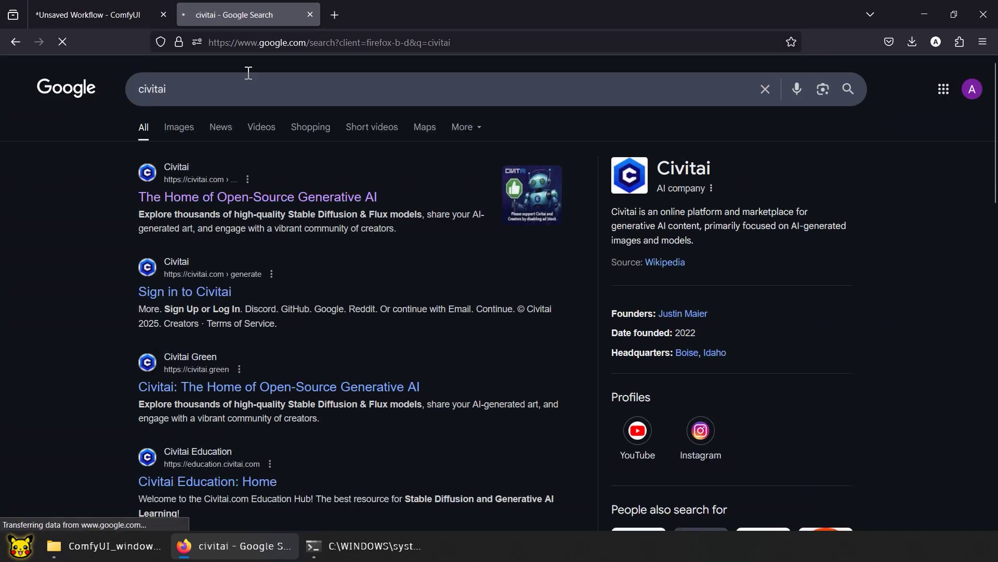
{"action": "left_click", "coordinate": [254, 198]}
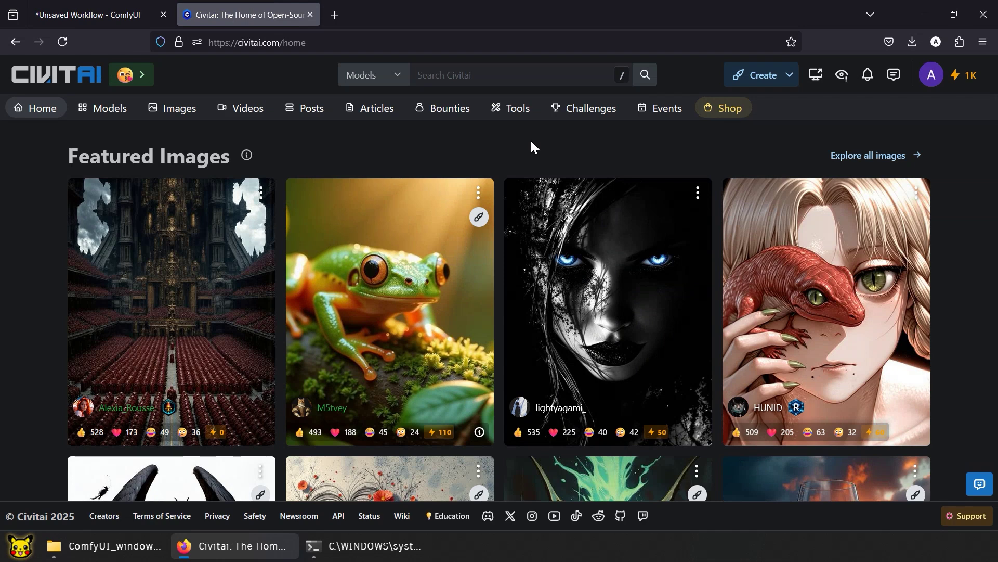
- Search Civitai's models for magmix, open the MagMix model page and select version v10
{"action": "left_click", "coordinate": [479, 74]}
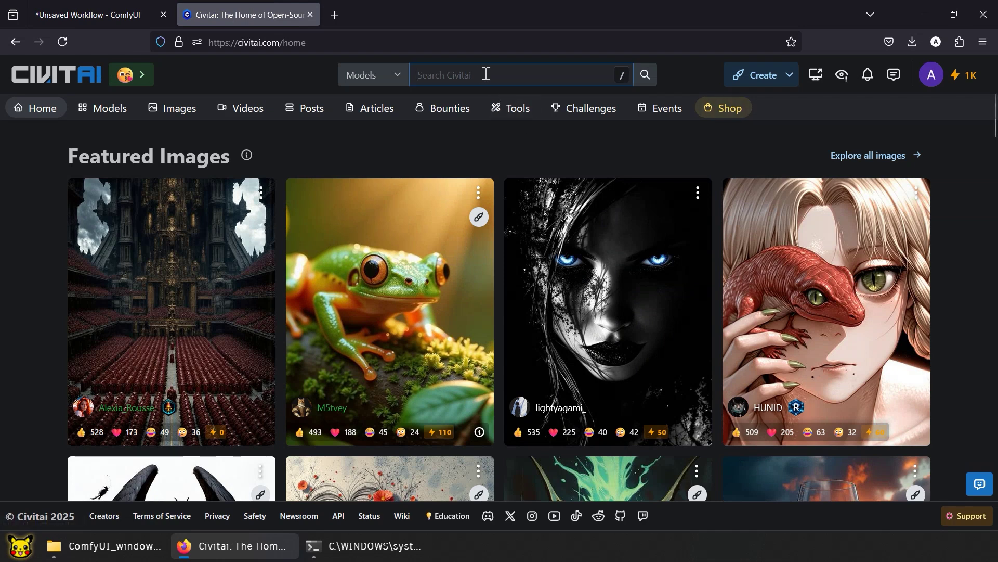
{"action": "type", "text": "magmix"}
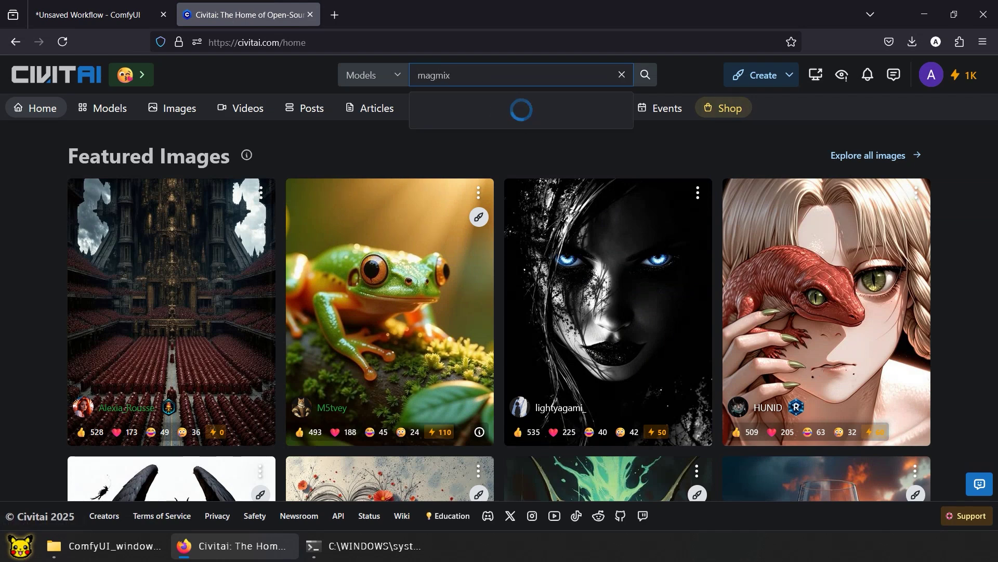
{"action": "left_click", "coordinate": [539, 109]}
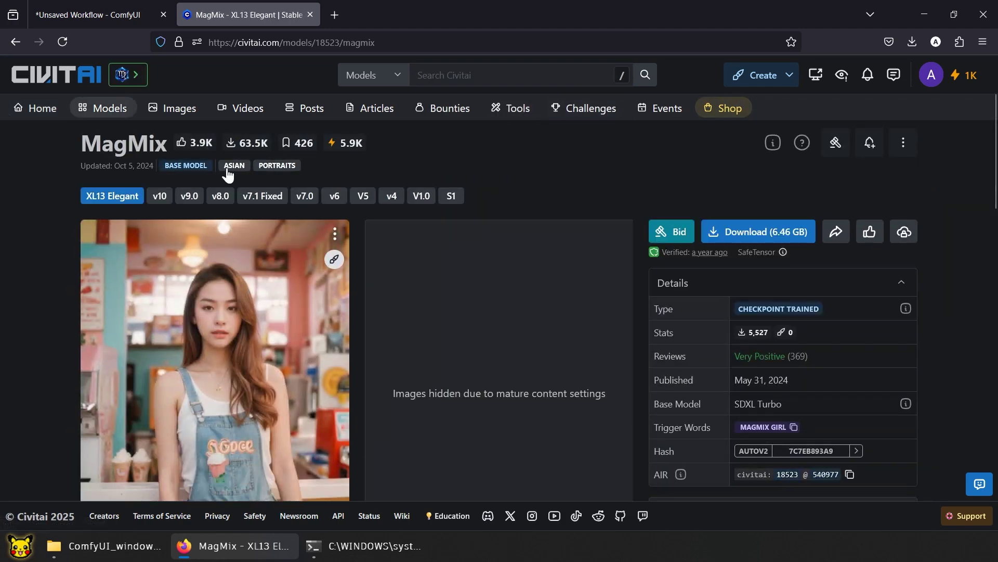
{"action": "left_click", "coordinate": [169, 202]}
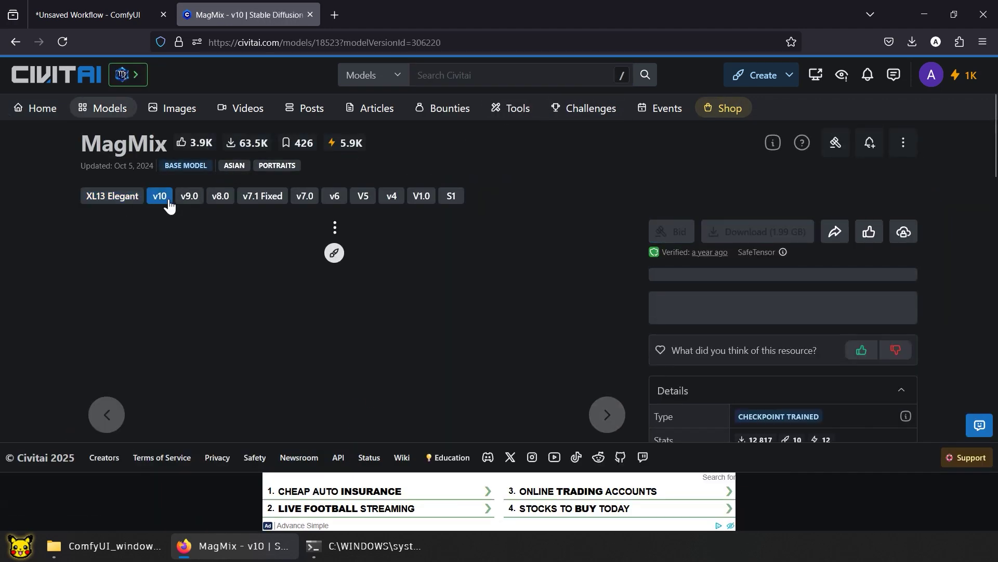
- Dismiss the banner ad, download the MagMix v10 checkpoint and return to the Civitai home page
{"action": "scroll", "coordinate": [914, 214], "scroll_direction": "down", "scroll_amount": 3}
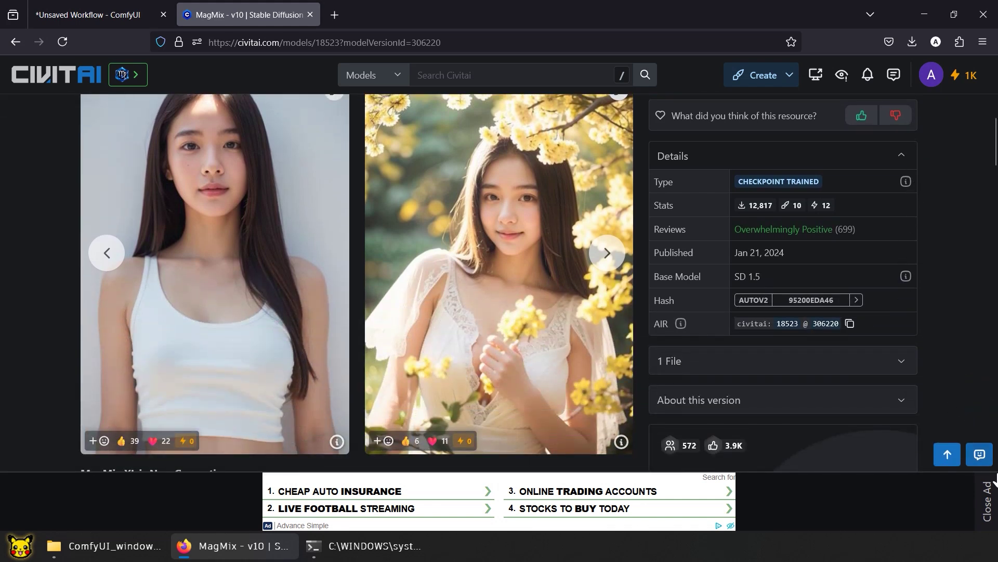
{"action": "left_click", "coordinate": [989, 502]}
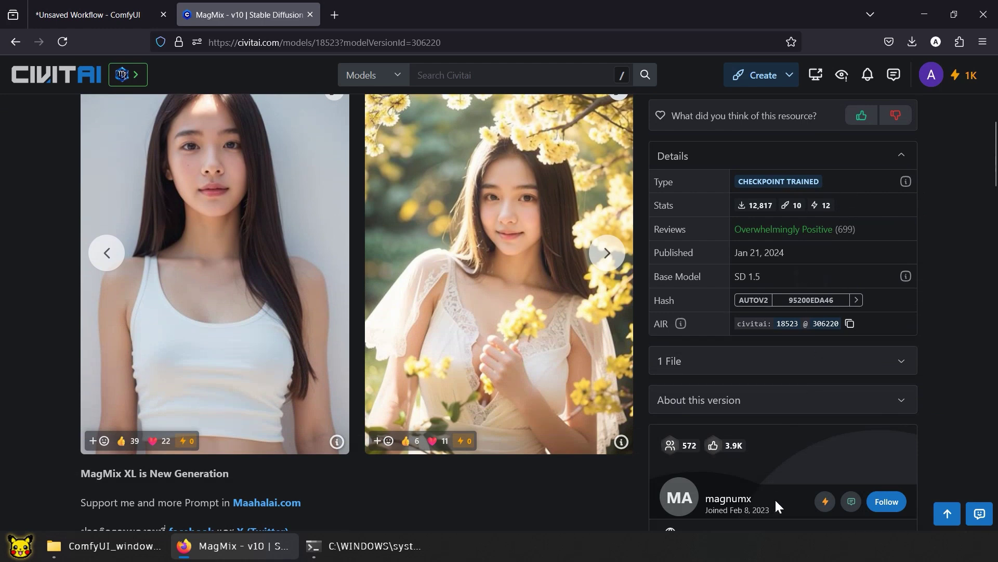
{"action": "scroll", "coordinate": [775, 498], "scroll_direction": "up", "scroll_amount": 3}
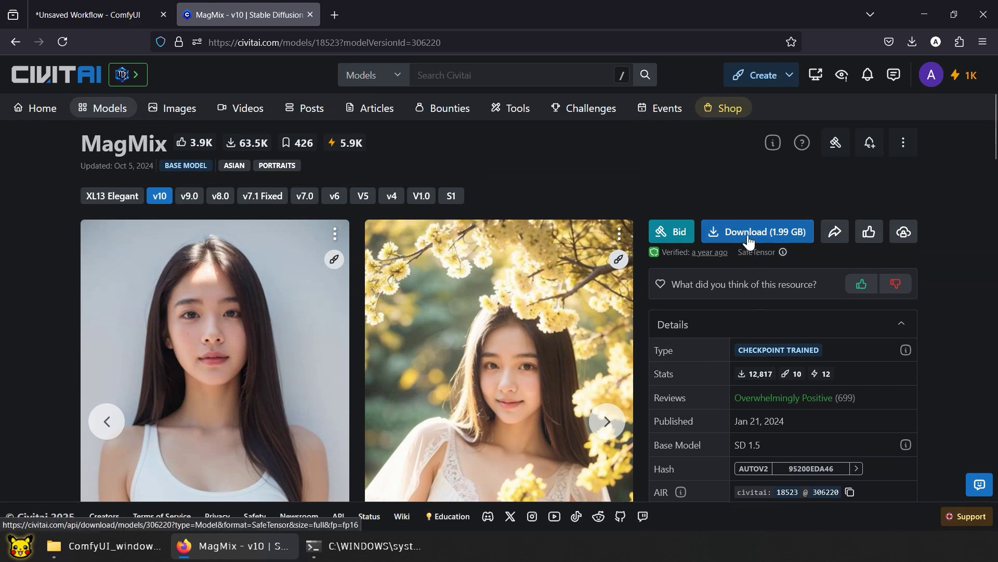
{"action": "left_click", "coordinate": [749, 237]}
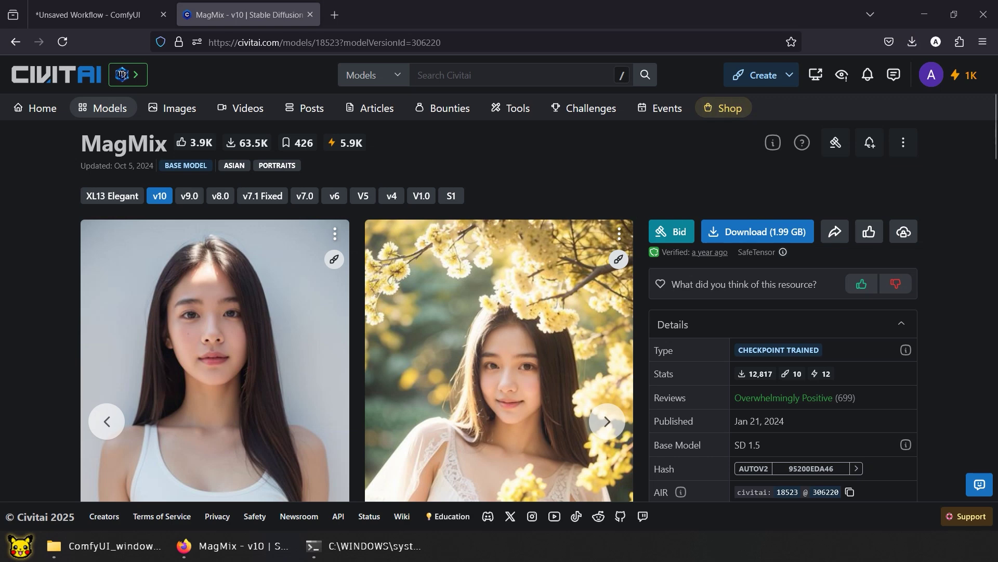
{"action": "left_click", "coordinate": [63, 83]}
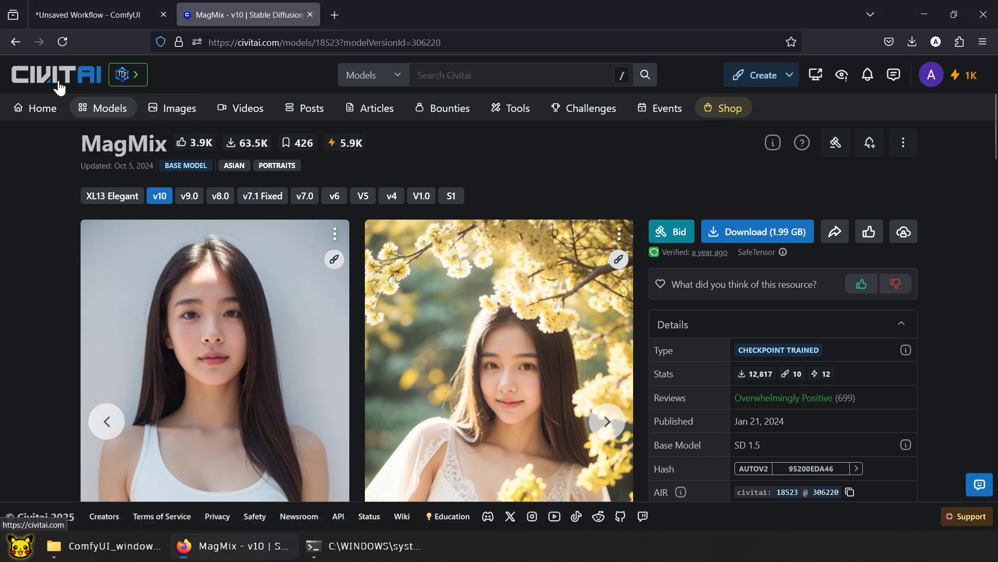
- Switch to File Explorer and cut all three downloaded .safetensors checkpoint files in the Downloads folder
{"action": "left_click", "coordinate": [88, 14]}
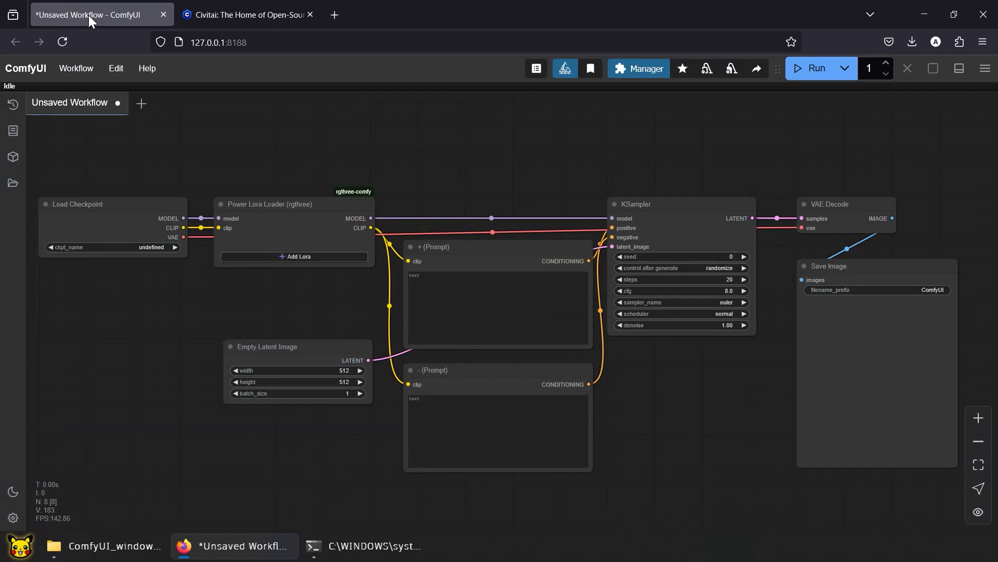
{"action": "left_click", "coordinate": [111, 549]}
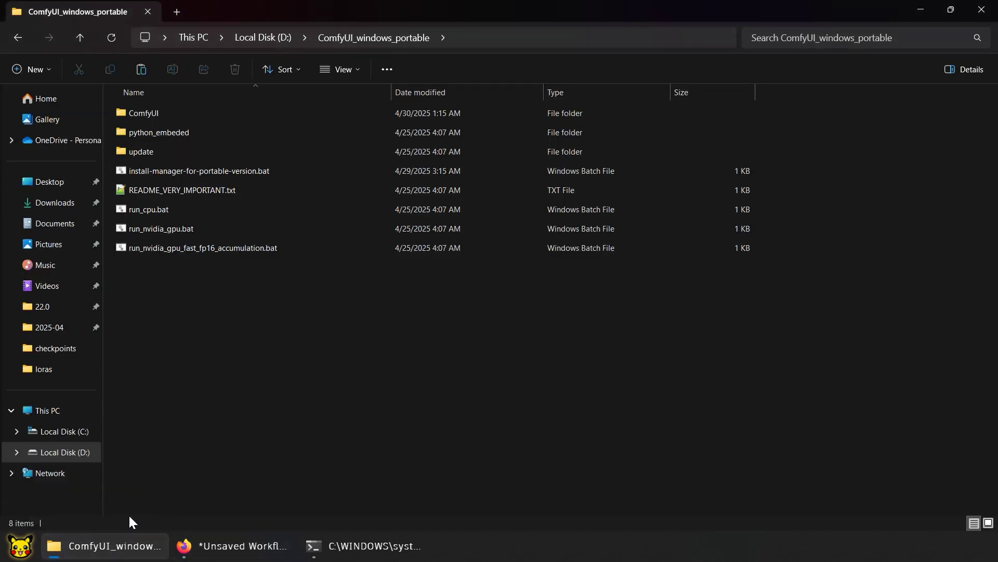
{"action": "left_click", "coordinate": [62, 203]}
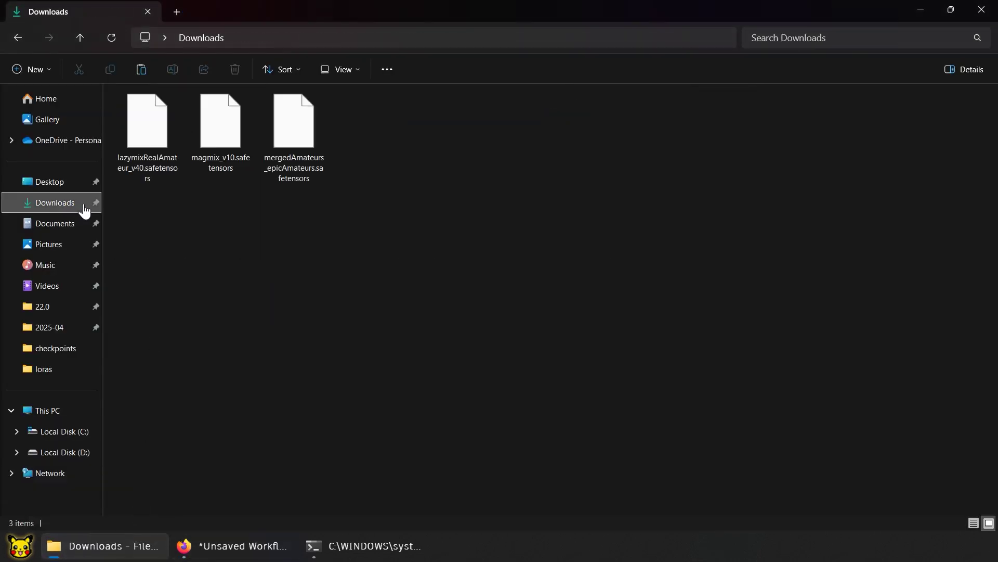
{"action": "left_click", "coordinate": [220, 147]}
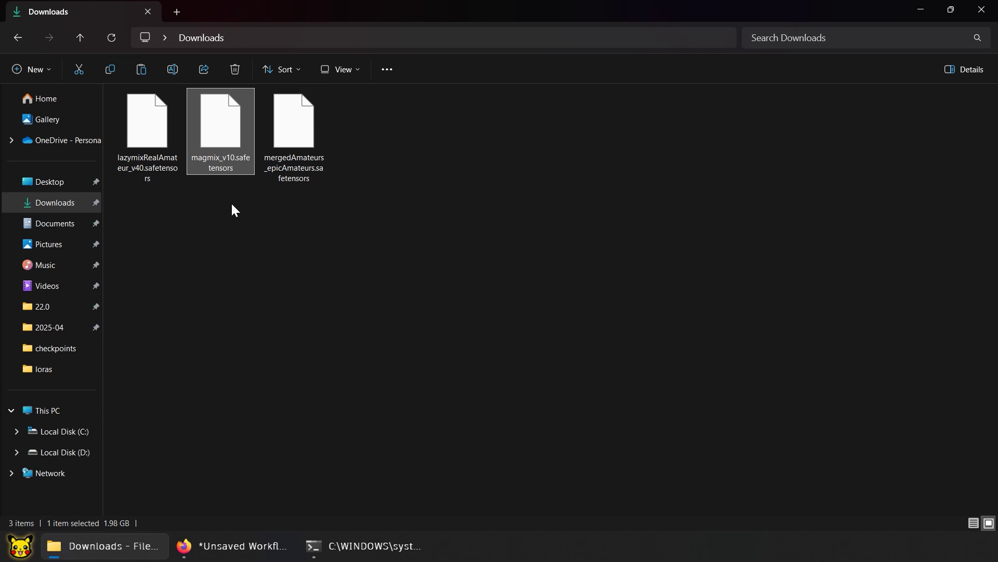
{"action": "key", "text": "ctrl+a"}
{"action": "right_click", "coordinate": [233, 138]}
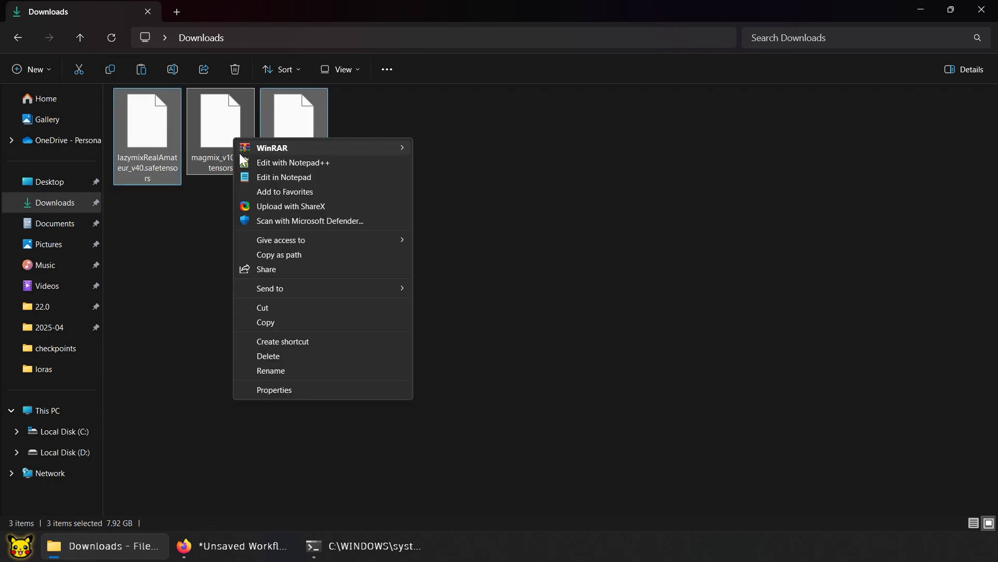
{"action": "left_click", "coordinate": [325, 307]}
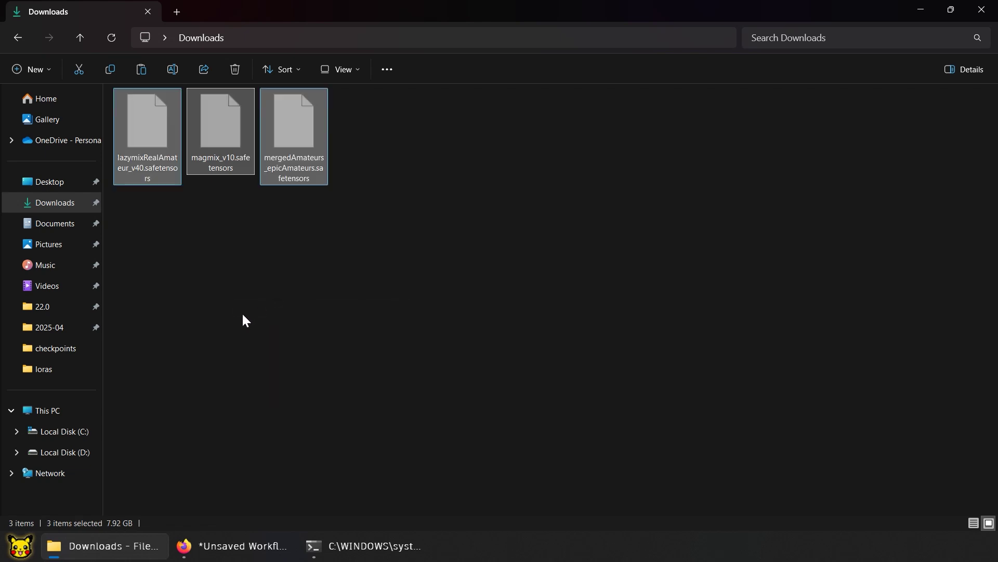
- Paste the cut checkpoint files into ComfyUI_windows_portable\ComfyUI\models\checkpoints on drive D
{"action": "left_click", "coordinate": [78, 454]}
{"action": "double_click", "coordinate": [249, 114]}
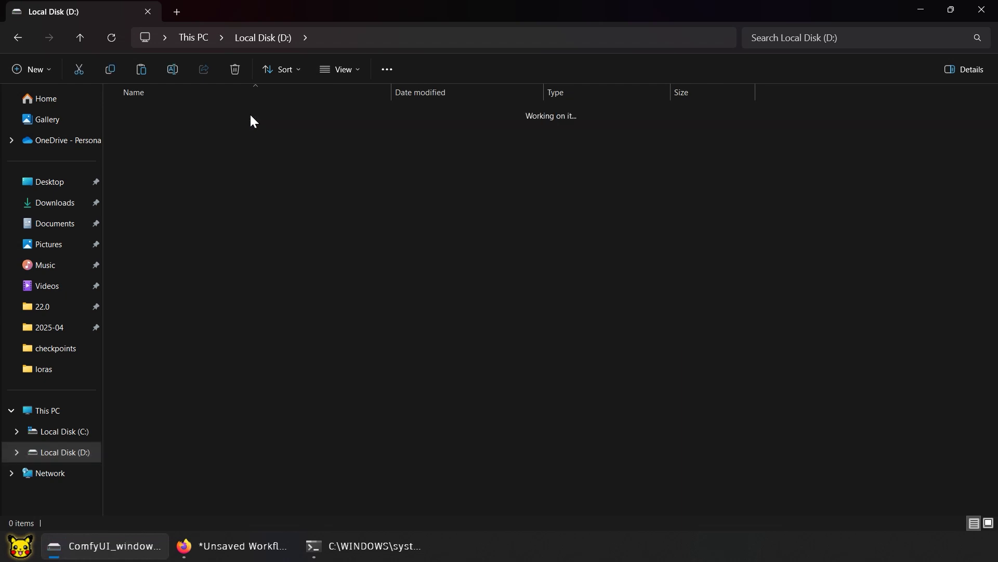
{"action": "double_click", "coordinate": [250, 114]}
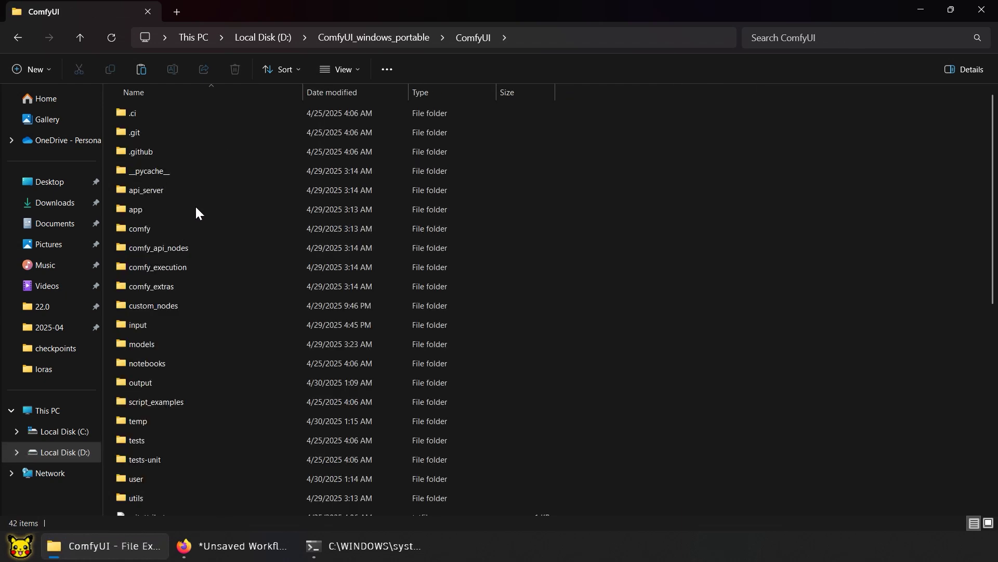
{"action": "double_click", "coordinate": [171, 343]}
{"action": "double_click", "coordinate": [178, 114]}
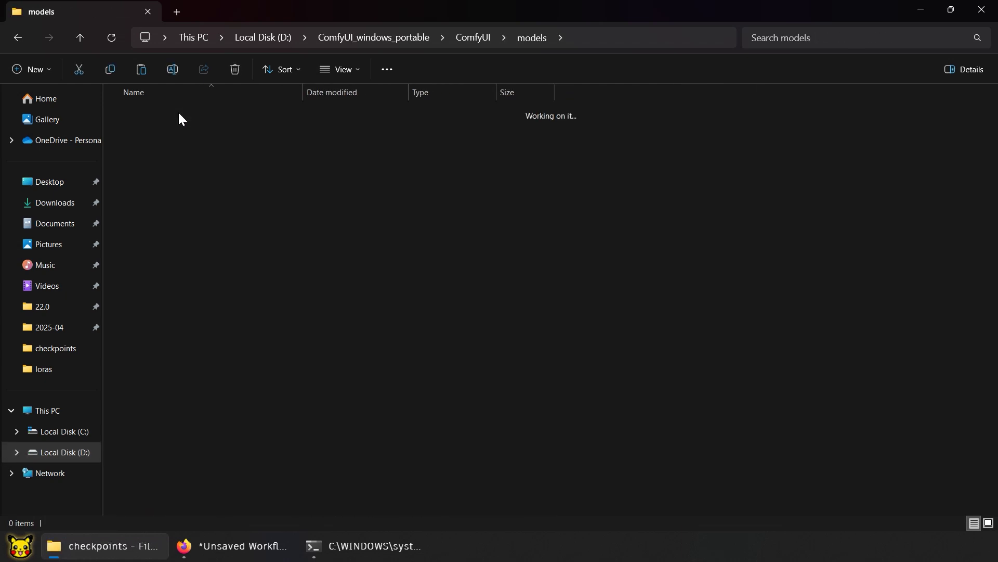
{"action": "right_click", "coordinate": [228, 161]}
{"action": "left_click", "coordinate": [271, 254]}
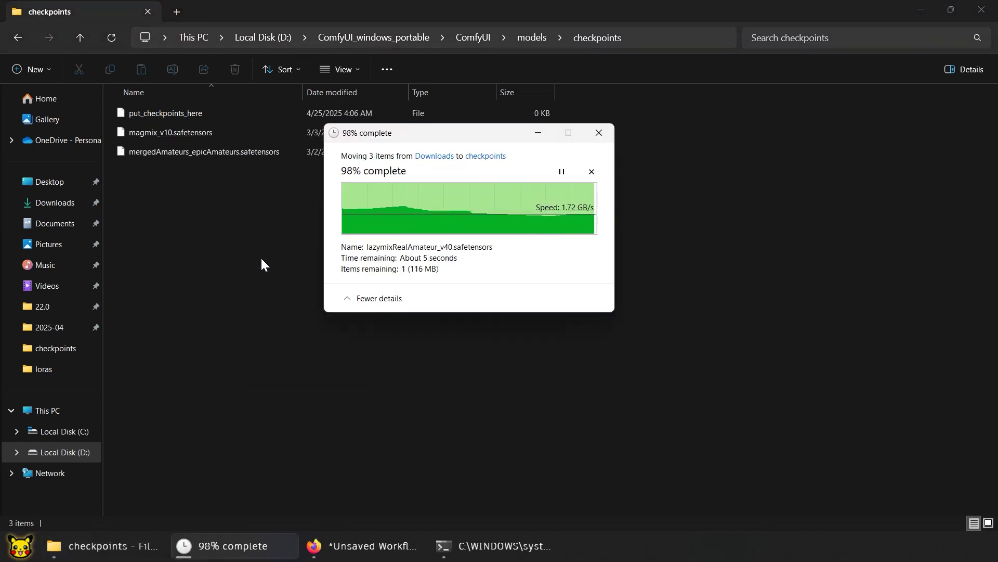
- Return to ComfyUI, refresh the node definitions and check which models the Load Checkpoint node offers
{"action": "left_click", "coordinate": [221, 551]}
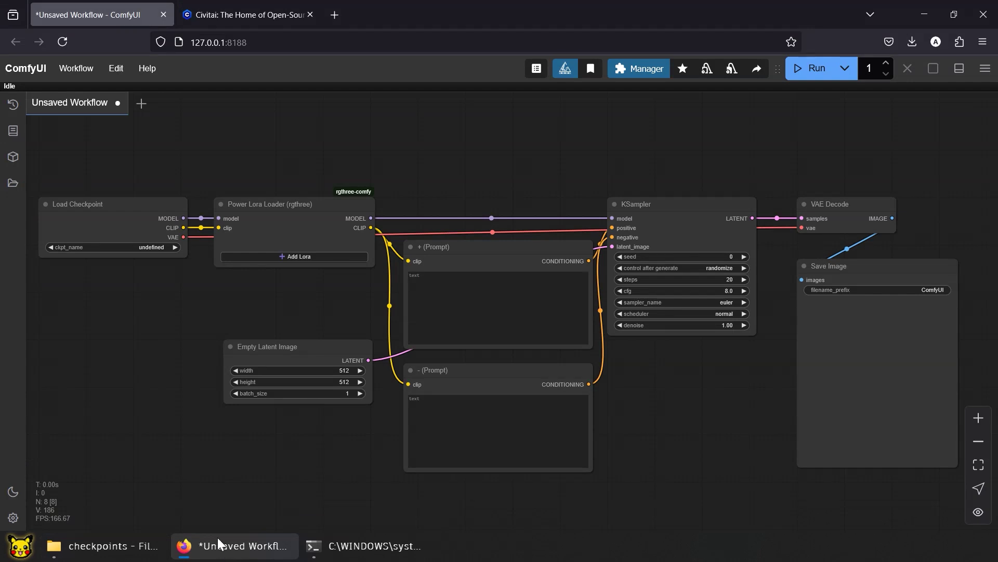
{"action": "left_click", "coordinate": [118, 70]}
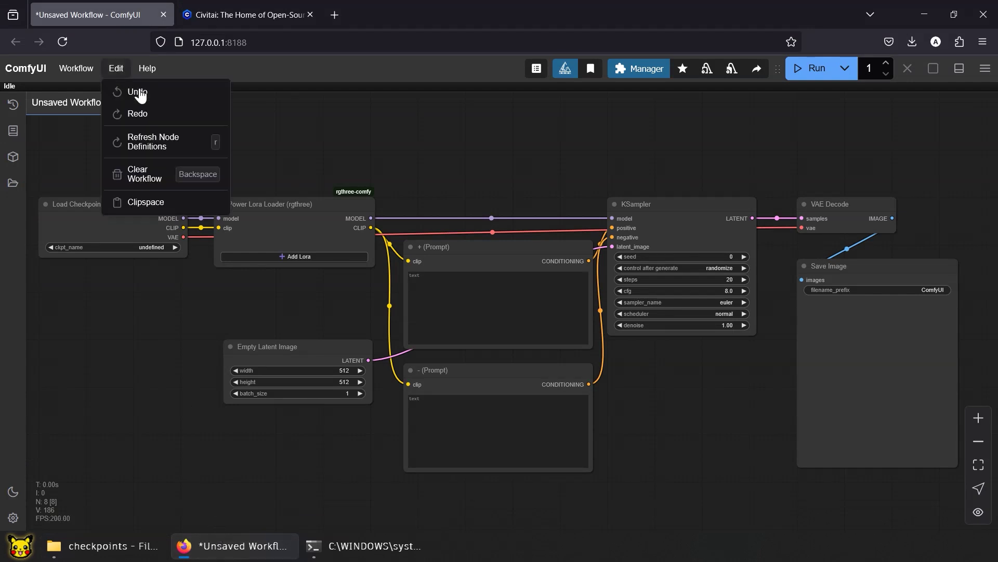
{"action": "left_click", "coordinate": [188, 147]}
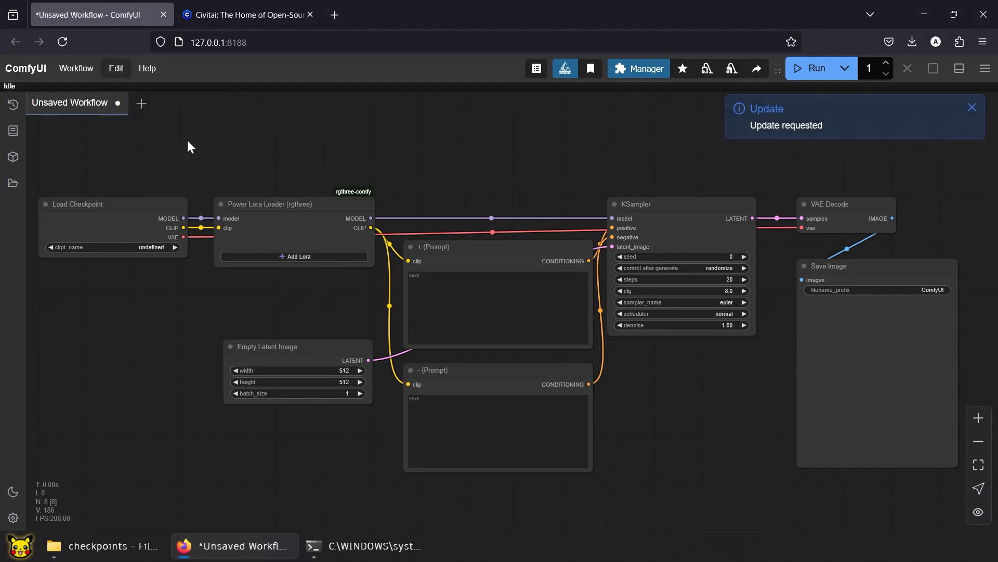
{"action": "left_click", "coordinate": [154, 247]}
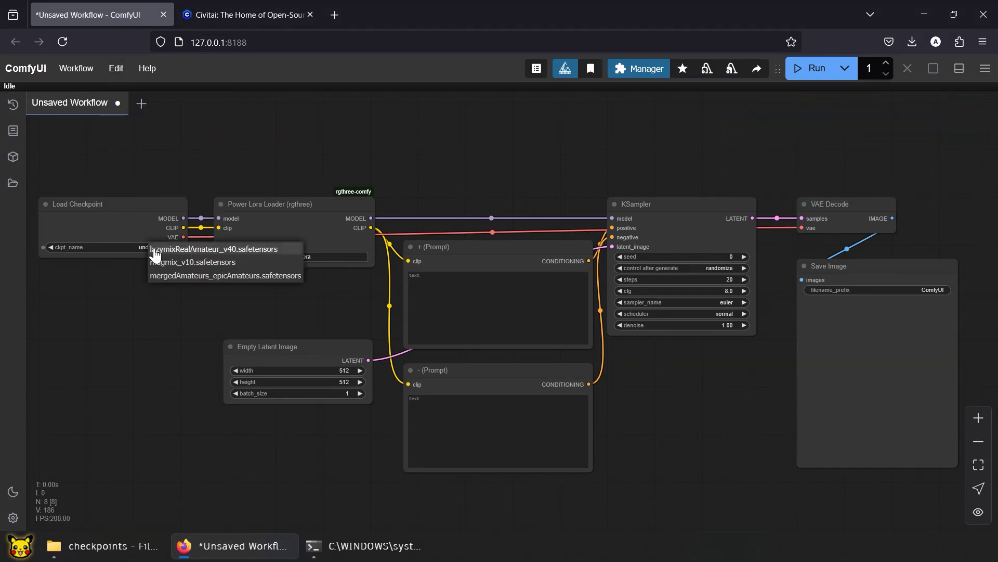
{"action": "left_click", "coordinate": [166, 293]}
- Create a folder named sd15 inside the checkpoints folder in File Explorer and move the three .safetensors files into it
{"action": "left_click", "coordinate": [110, 556]}
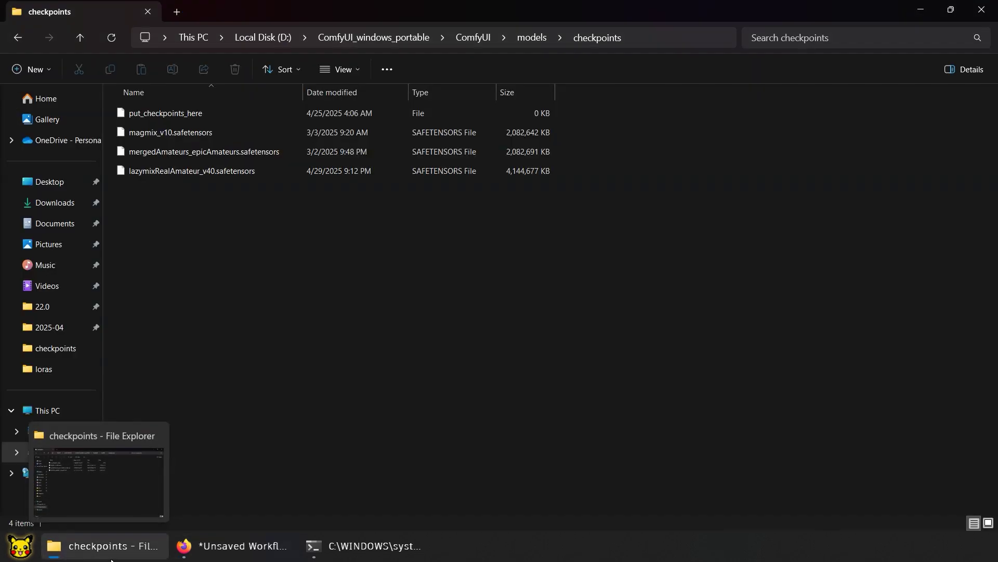
{"action": "right_click", "coordinate": [256, 232]}
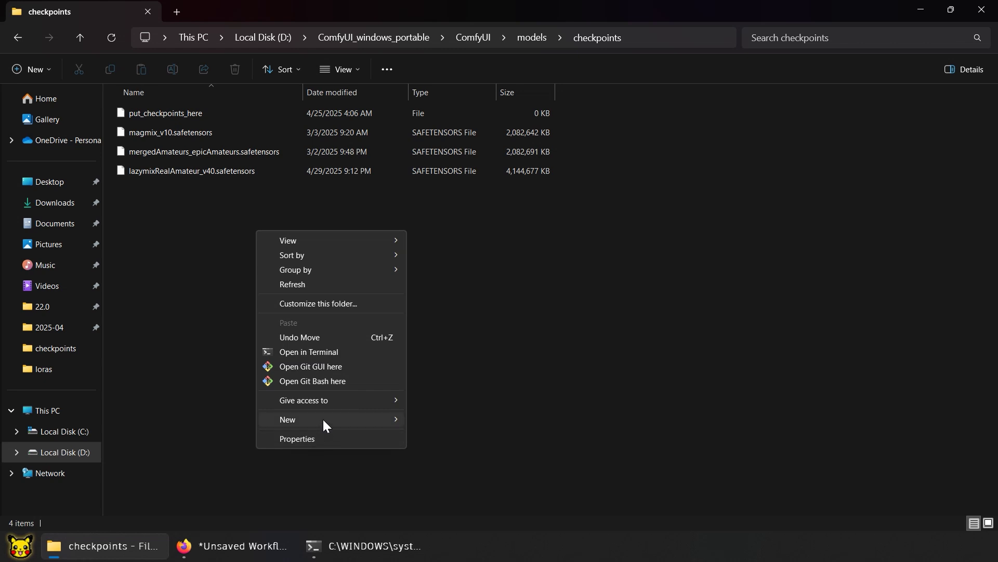
{"action": "mouse_move", "coordinate": [322, 419]}
{"action": "left_click", "coordinate": [451, 252]}
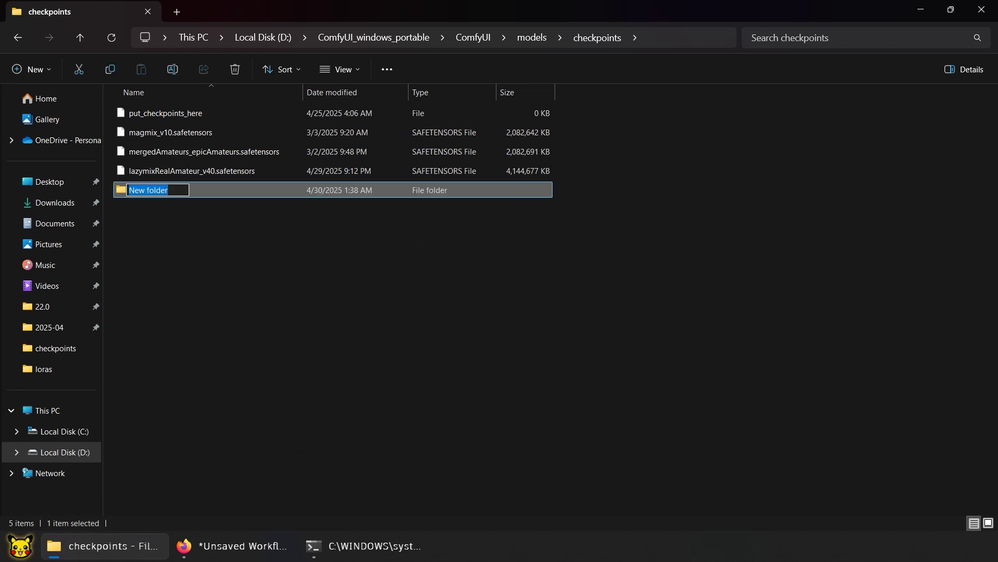
{"action": "type", "text": "sd15"}
{"action": "left_click", "coordinate": [450, 251]}
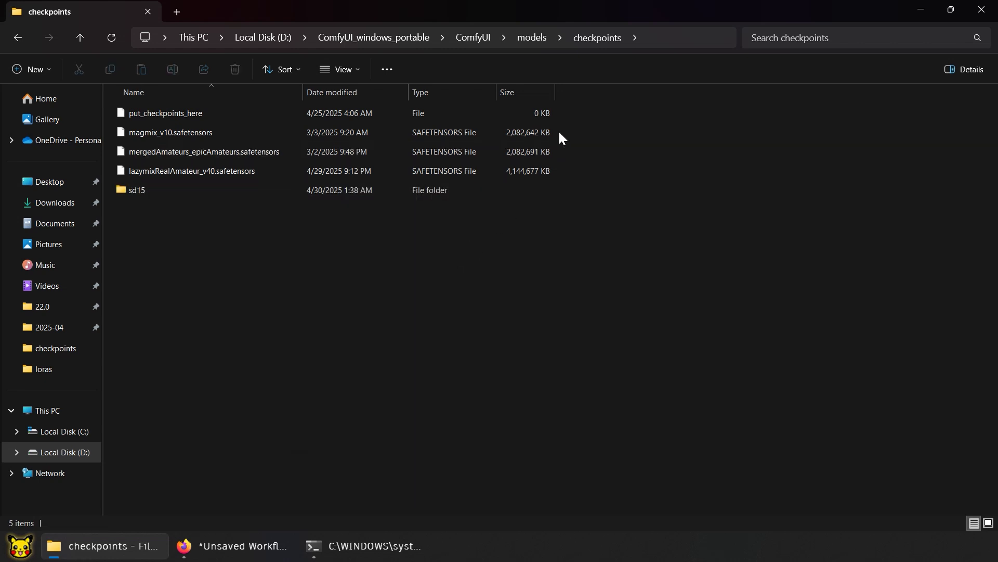
{"action": "left_click_drag", "start_coordinate": [559, 130], "coordinate": [138, 189]}
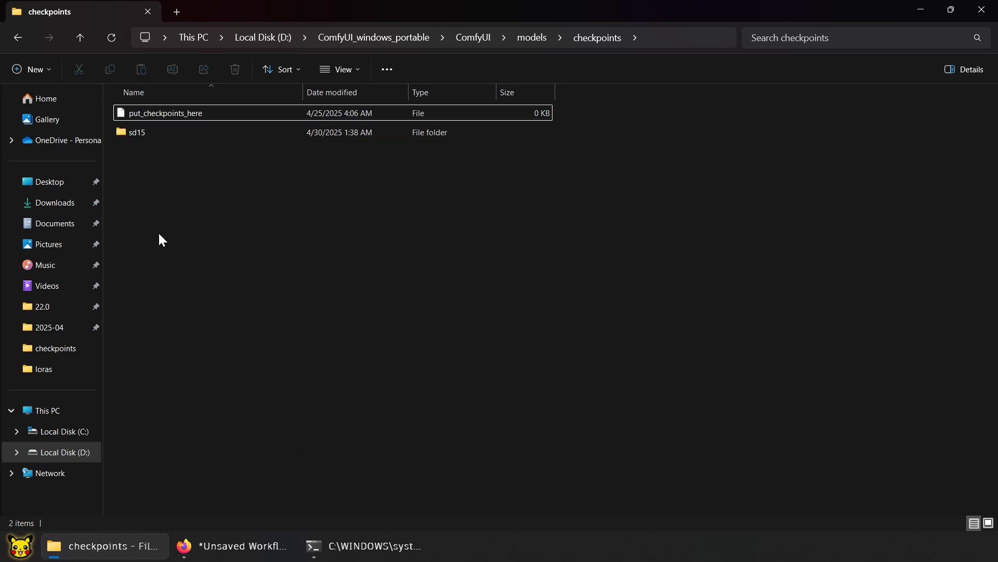
- Refresh ComfyUI's node definitions and set the Load Checkpoint node to sd15\magmix_v10.safetensors
{"action": "left_click", "coordinate": [224, 545]}
{"action": "left_click", "coordinate": [114, 71]}
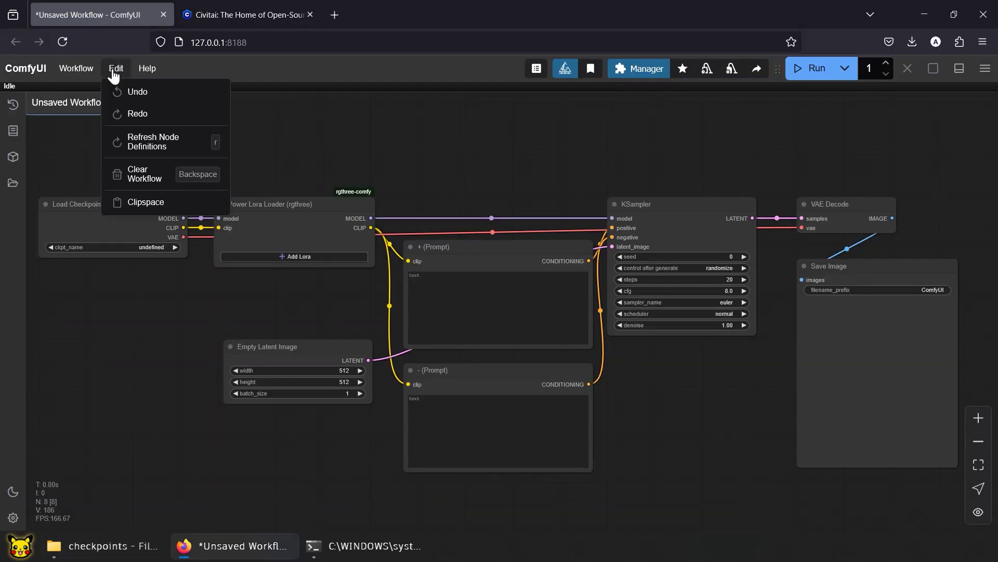
{"action": "left_click", "coordinate": [156, 142]}
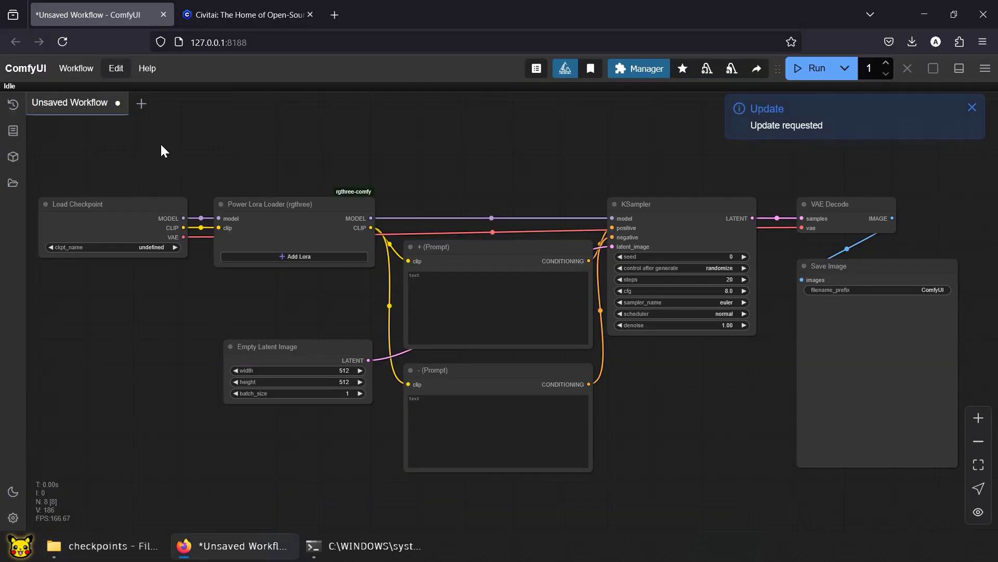
{"action": "left_click", "coordinate": [145, 247]}
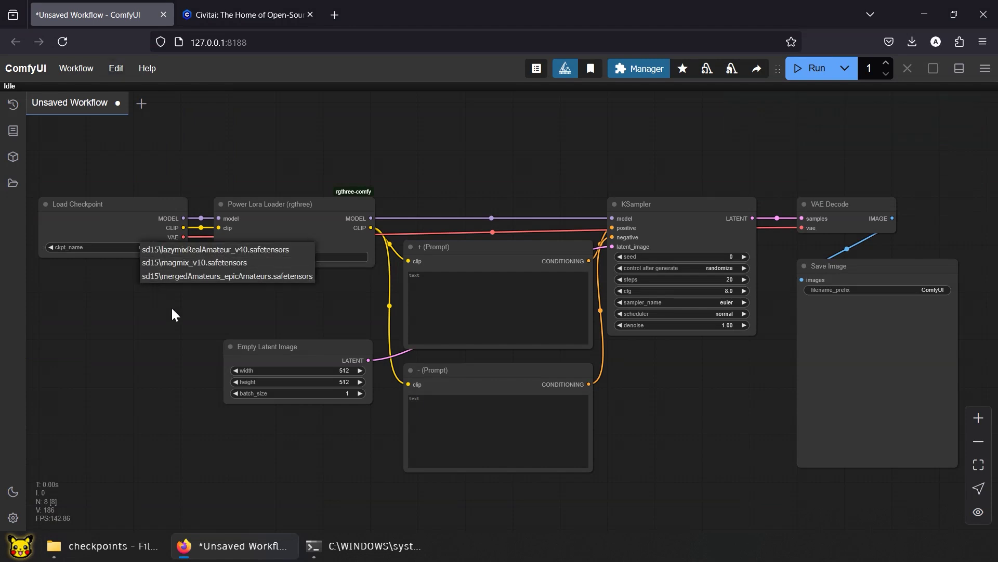
{"action": "left_click", "coordinate": [163, 262]}
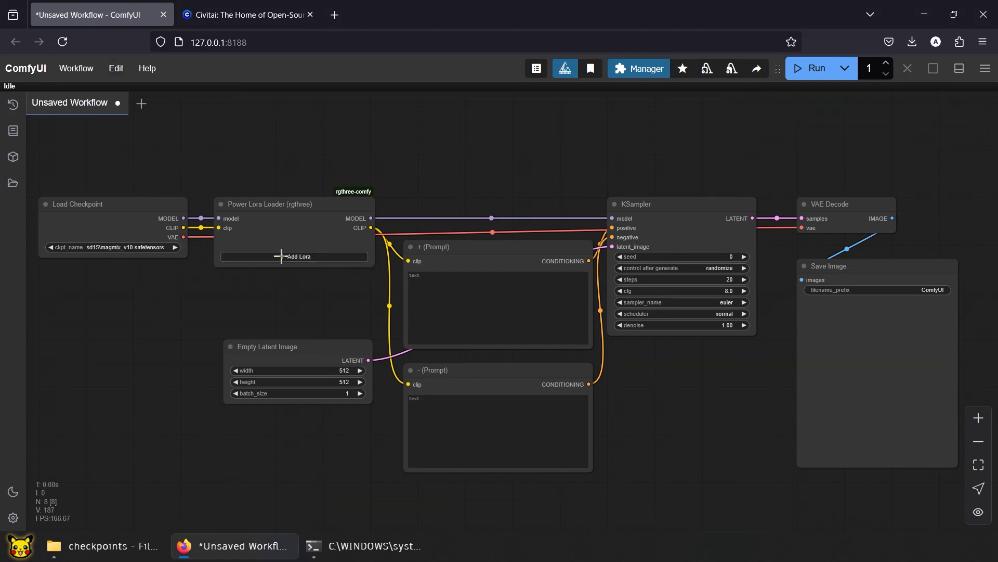
- Search Civitai's models for epicrealismhelper and open the epiCRealismHelper LoRA page
{"action": "left_click", "coordinate": [236, 14]}
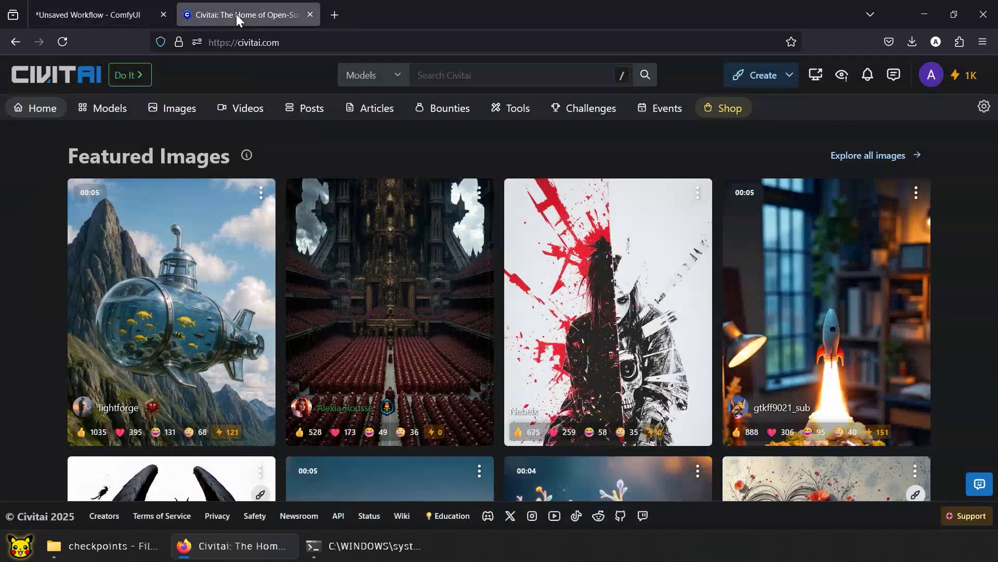
{"action": "left_click", "coordinate": [450, 74]}
{"action": "type", "text": "epicrea"}
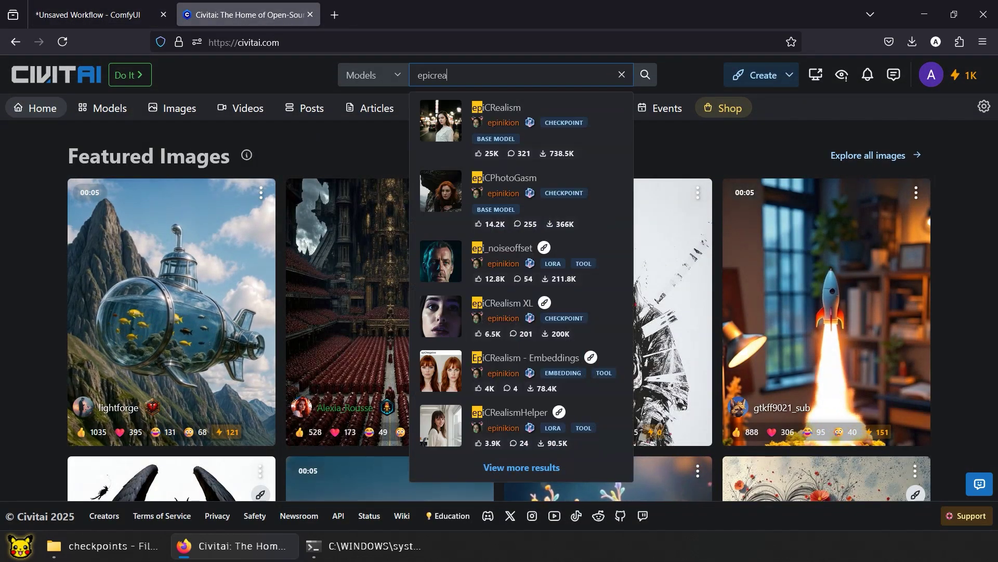
{"action": "type", "text": "lismhelper"}
{"action": "left_click", "coordinate": [622, 74]}
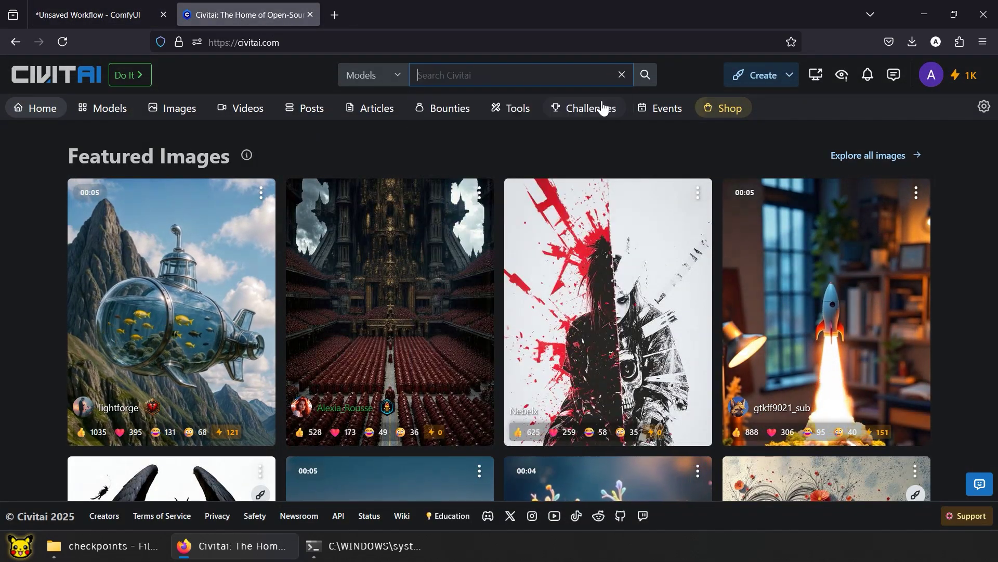
- Review the epiCRealismHelper V1 details, including its base model, and download the LoRA
{"action": "scroll", "coordinate": [838, 181], "scroll_direction": "down", "scroll_amount": 3}
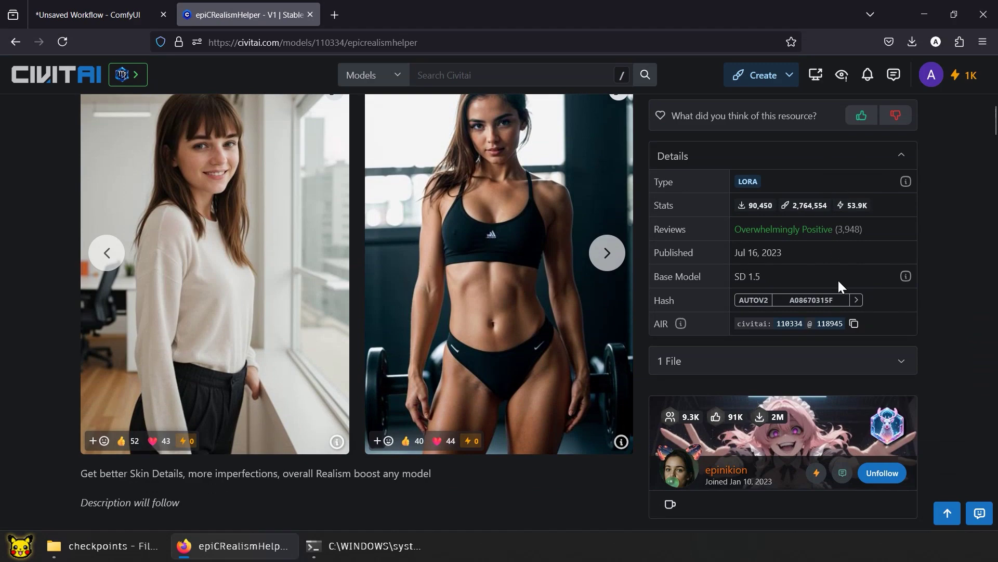
{"action": "scroll", "coordinate": [787, 461], "scroll_direction": "up", "scroll_amount": 3}
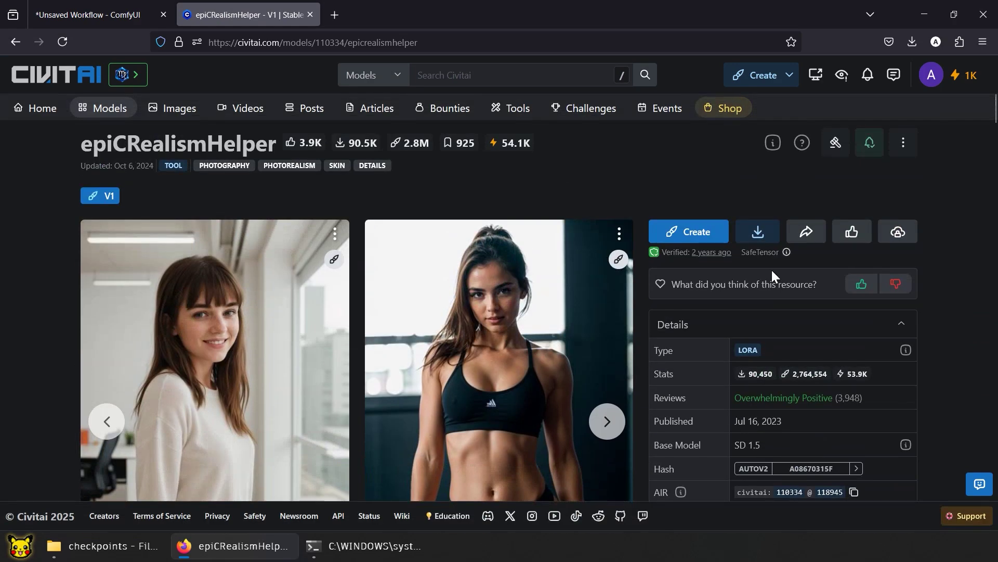
{"action": "left_click", "coordinate": [759, 233]}
- Search Civitai for hands, open the Hands XL + SD 1.5 + FLUX.1-dev model page and select version Hand "SD1.5" v3
{"action": "left_click", "coordinate": [501, 67]}
{"action": "type", "text": "hands"}
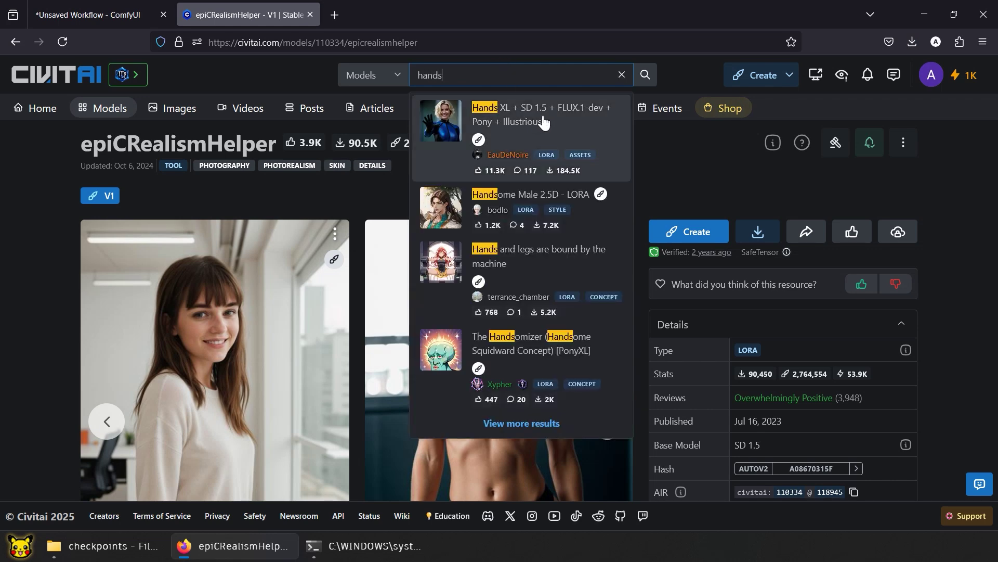
{"action": "key", "text": "Escape"}
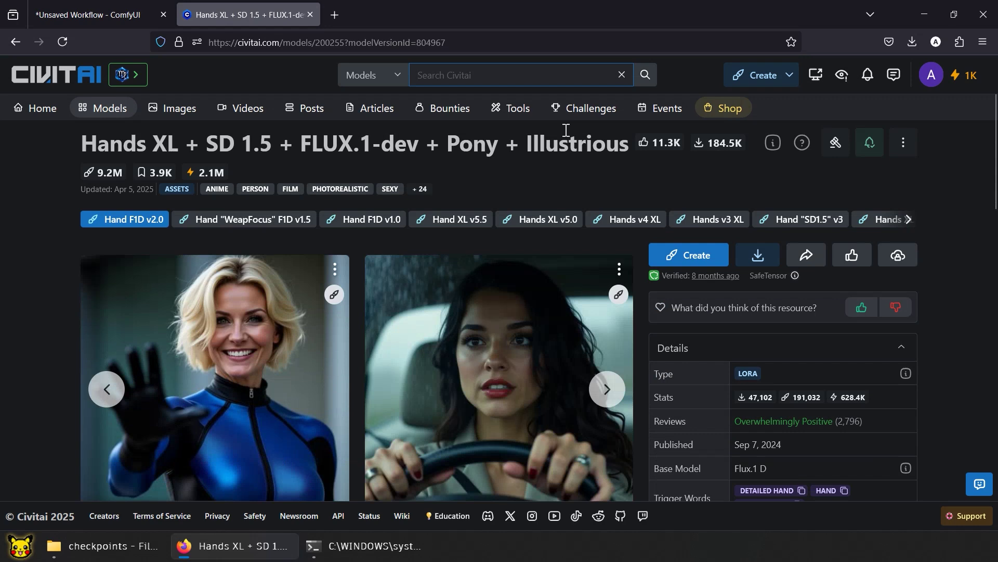
{"action": "left_click", "coordinate": [803, 221]}
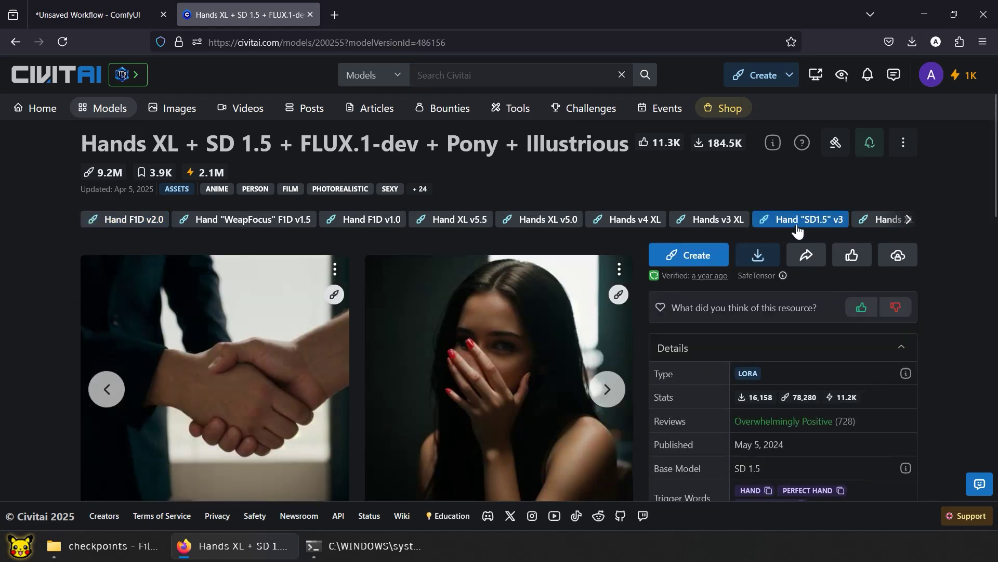
- Review the trigger words and details of Hand "SD1.5" v3 and download that LoRA
{"action": "scroll", "coordinate": [835, 123], "scroll_direction": "down", "scroll_amount": 5}
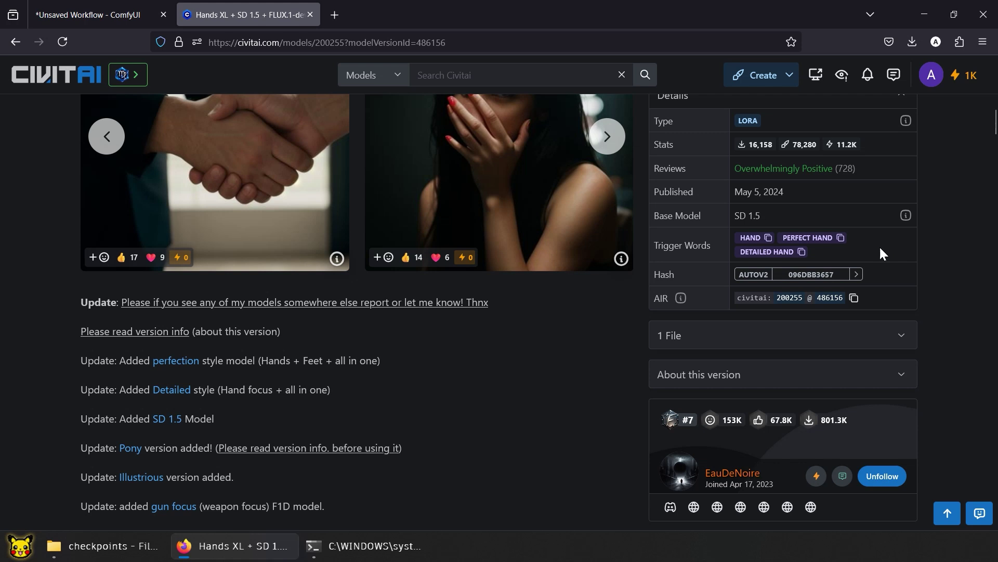
{"action": "scroll", "coordinate": [879, 245], "scroll_direction": "up", "scroll_amount": 5}
{"action": "left_click", "coordinate": [758, 256]}
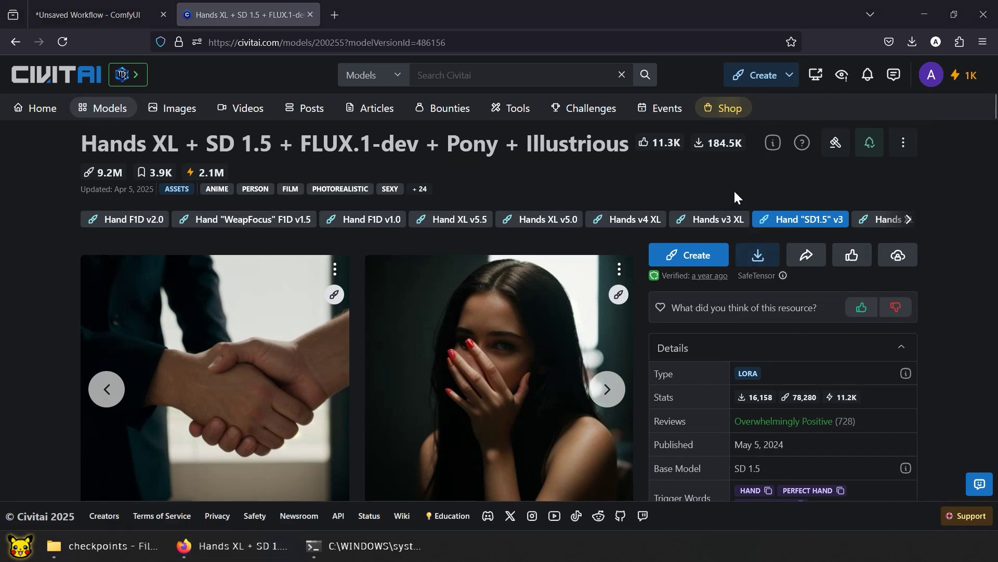
- Switch to File Explorer and cut epiCRealismHelper.safetensors and Hand v3 SD1.5.safetensors from the Downloads folder
{"action": "left_click", "coordinate": [91, 11]}
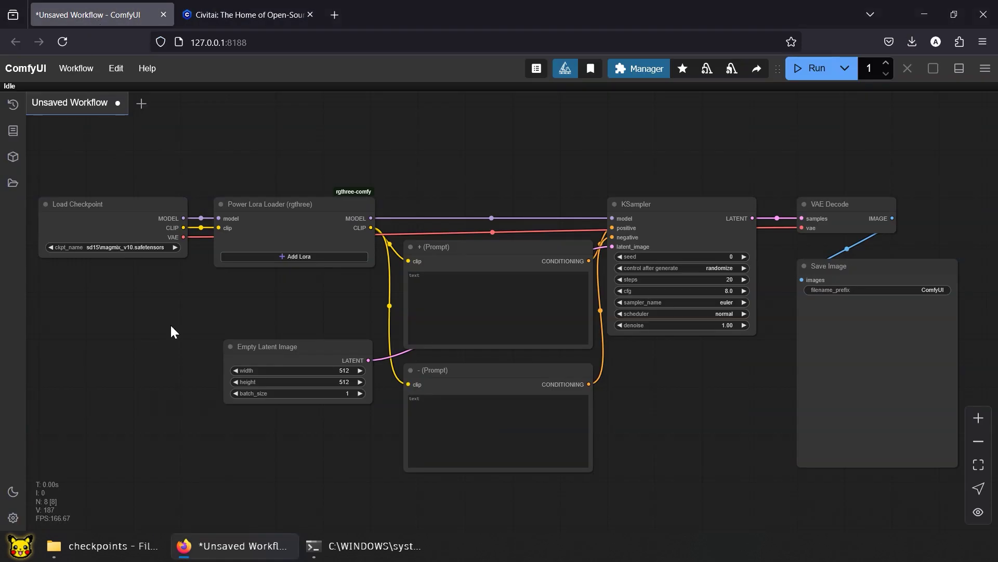
{"action": "left_click", "coordinate": [115, 545]}
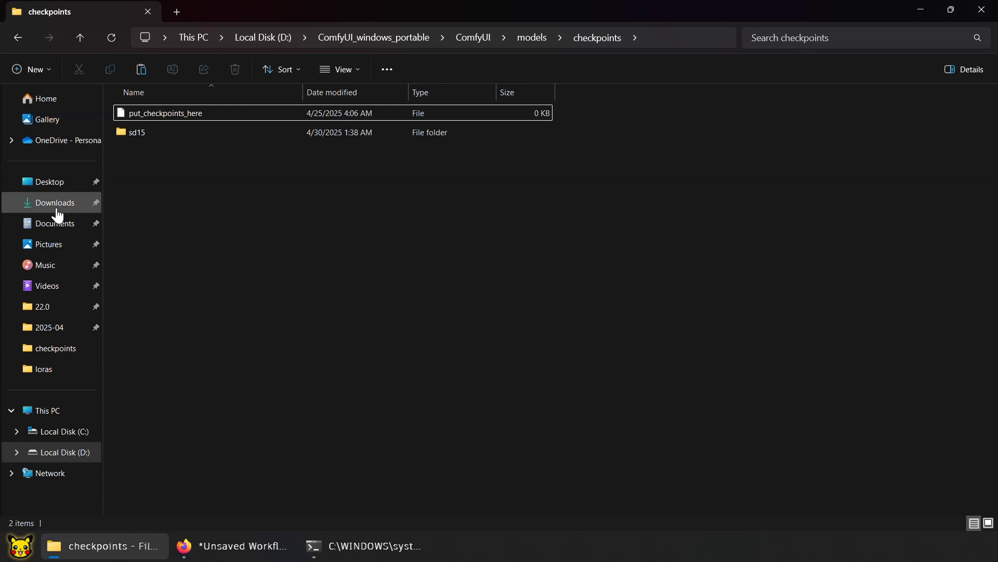
{"action": "left_click", "coordinate": [27, 208]}
{"action": "left_click_drag", "start_coordinate": [221, 225], "coordinate": [147, 131]}
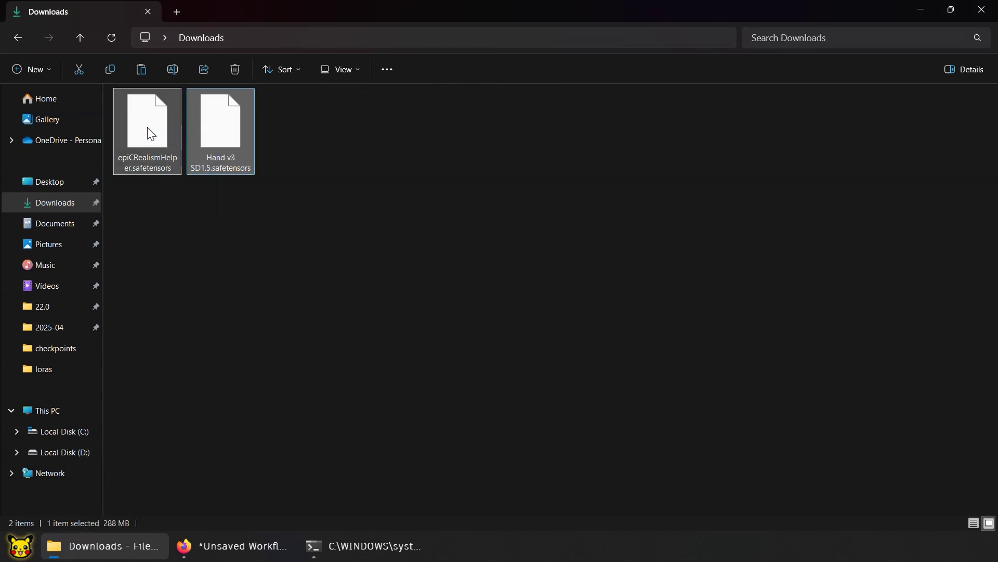
{"action": "right_click", "coordinate": [147, 126]}
{"action": "left_click", "coordinate": [208, 300]}
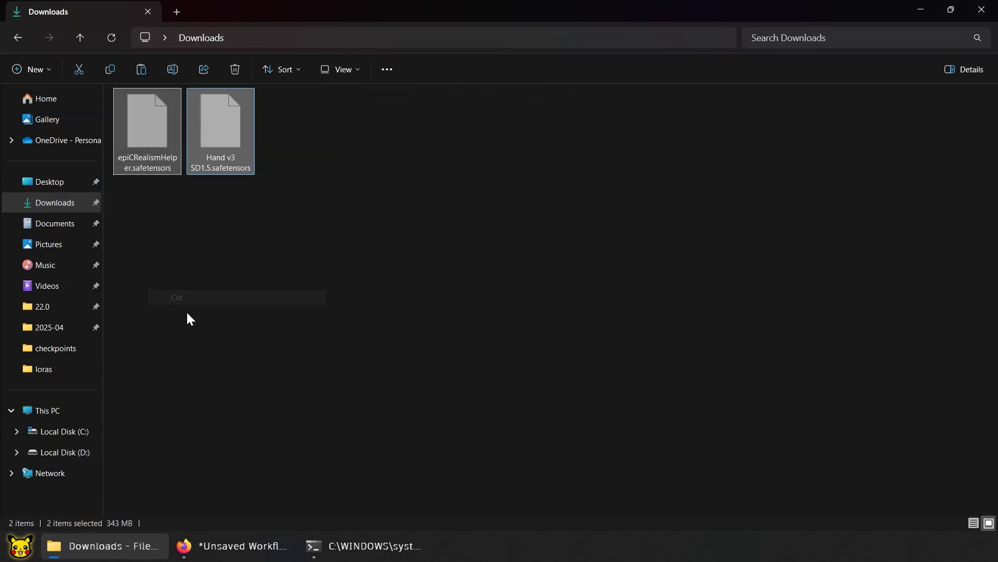
- Open the folder D:\ComfyUI_windows_portable\ComfyUI\models\loras
{"action": "left_click", "coordinate": [71, 454]}
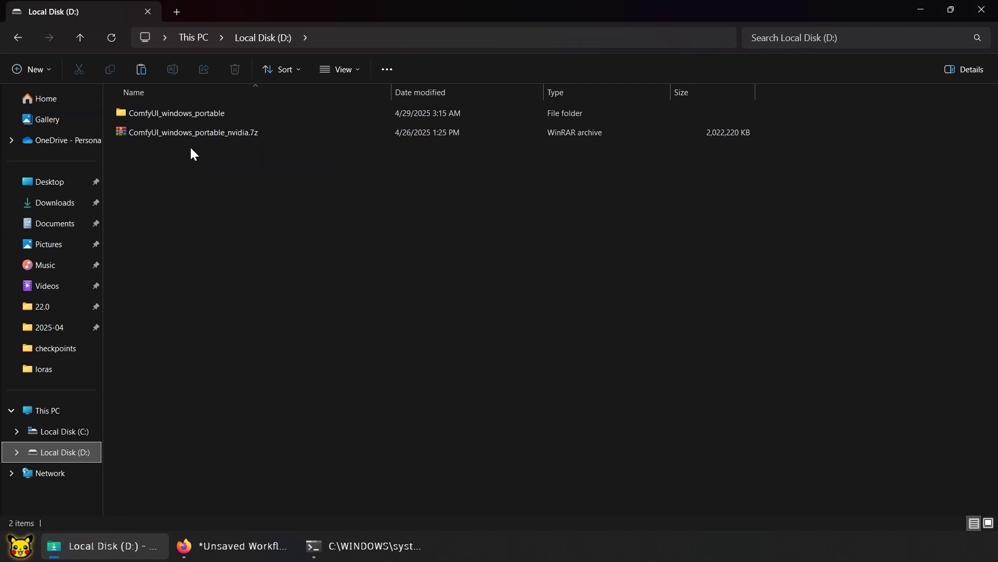
{"action": "double_click", "coordinate": [251, 112]}
{"action": "left_click", "coordinate": [250, 112]}
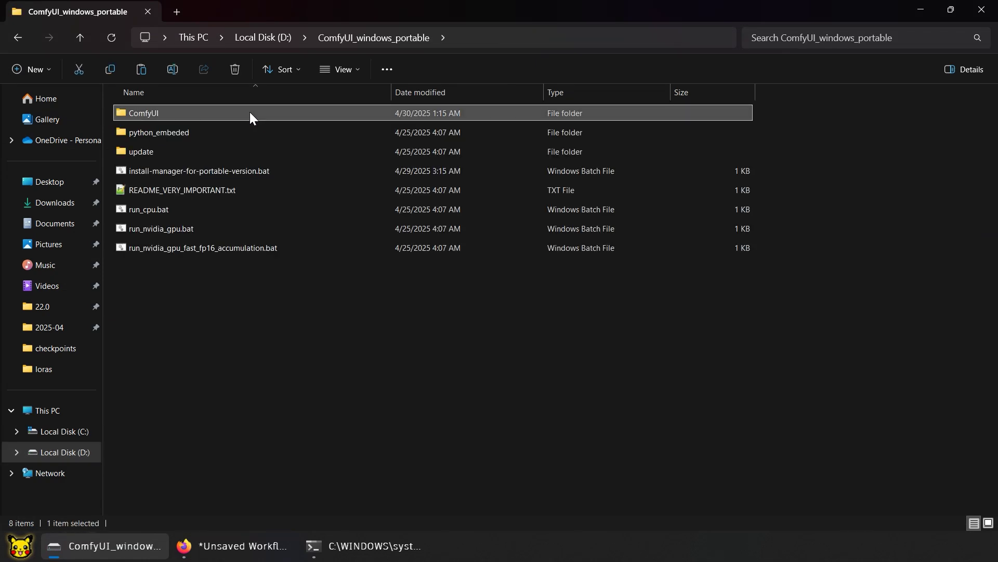
{"action": "double_click", "coordinate": [250, 111]}
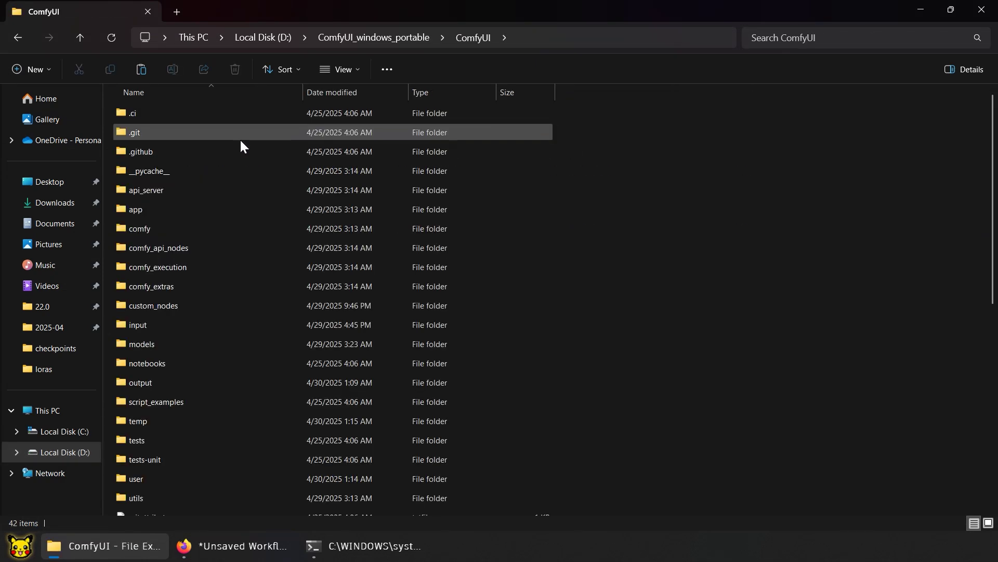
{"action": "double_click", "coordinate": [179, 343]}
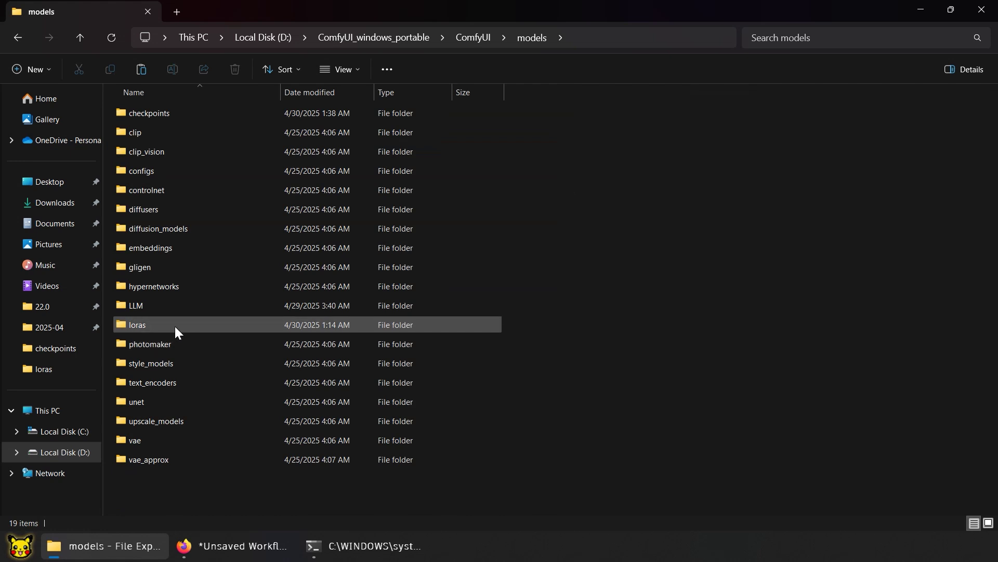
{"action": "double_click", "coordinate": [175, 326]}
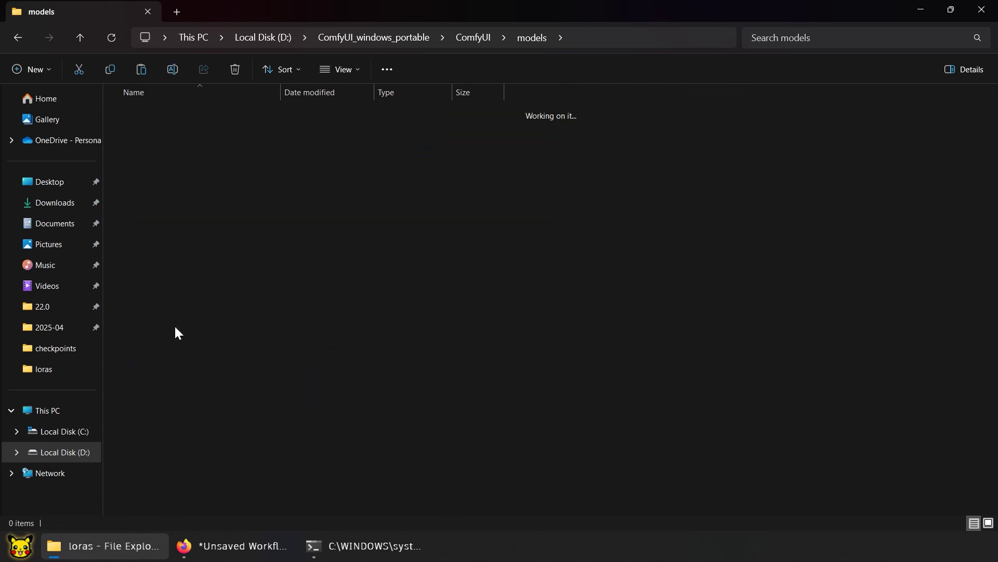
- Create a new folder named sd15 inside the loras folder
{"action": "right_click", "coordinate": [230, 183]}
{"action": "mouse_move", "coordinate": [279, 366]}
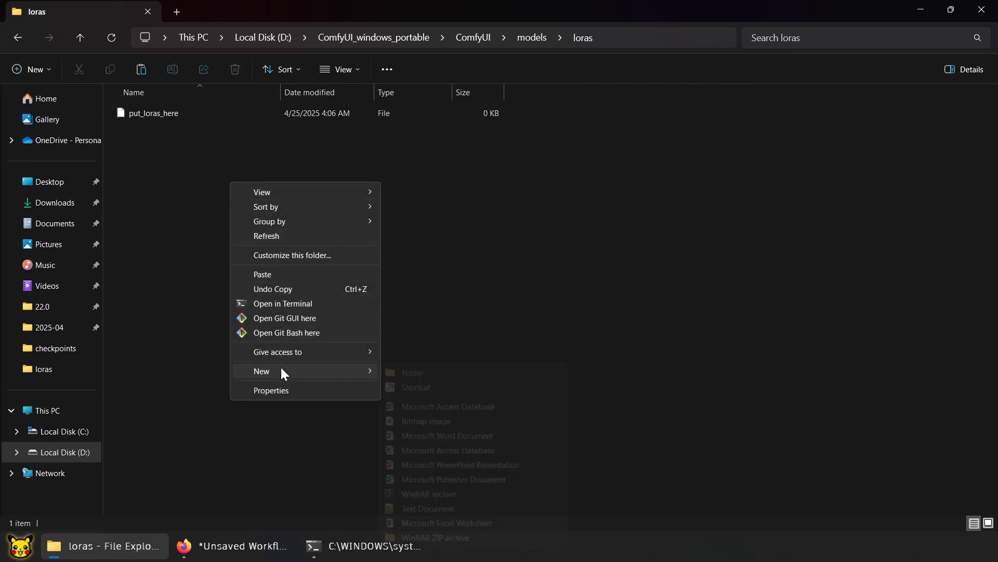
{"action": "left_click", "coordinate": [429, 369]}
{"action": "type", "text": "sd15"}
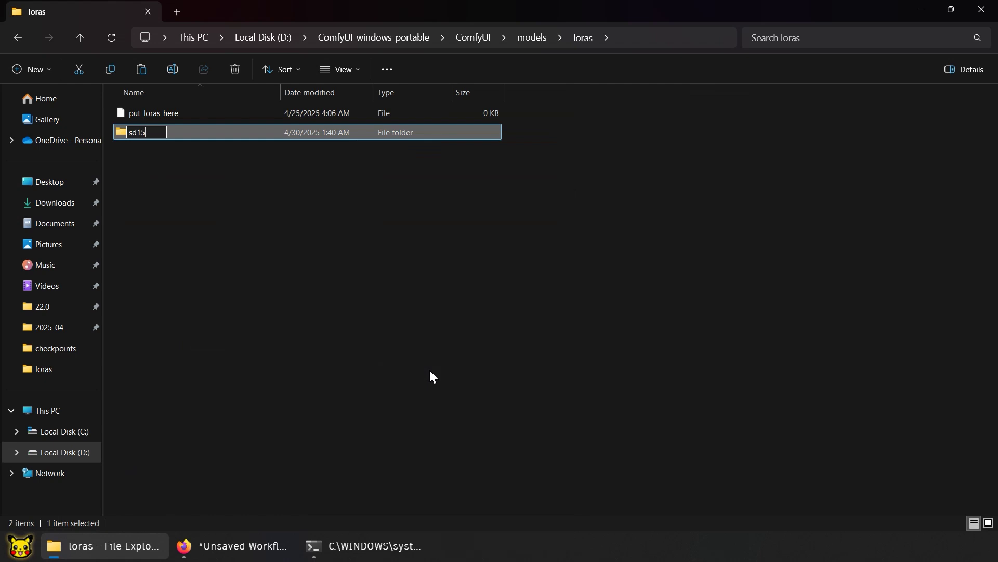
{"action": "left_click", "coordinate": [430, 371]}
- Paste the two cut LoRA files into the sd15 folder and go back up to ComfyUI_windows_portable
{"action": "double_click", "coordinate": [155, 132]}
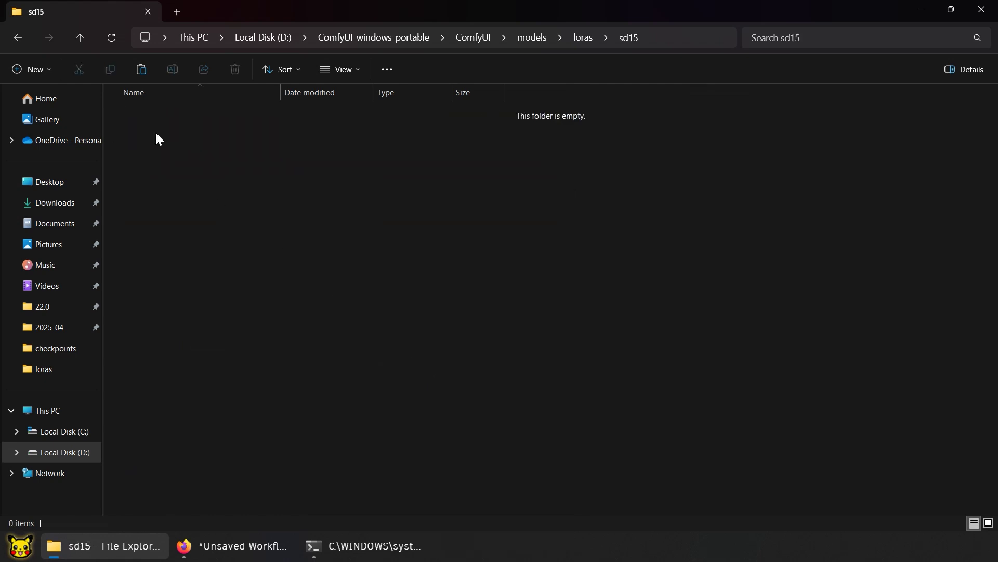
{"action": "key", "text": "ctrl+v"}
{"action": "left_click", "coordinate": [281, 261]}
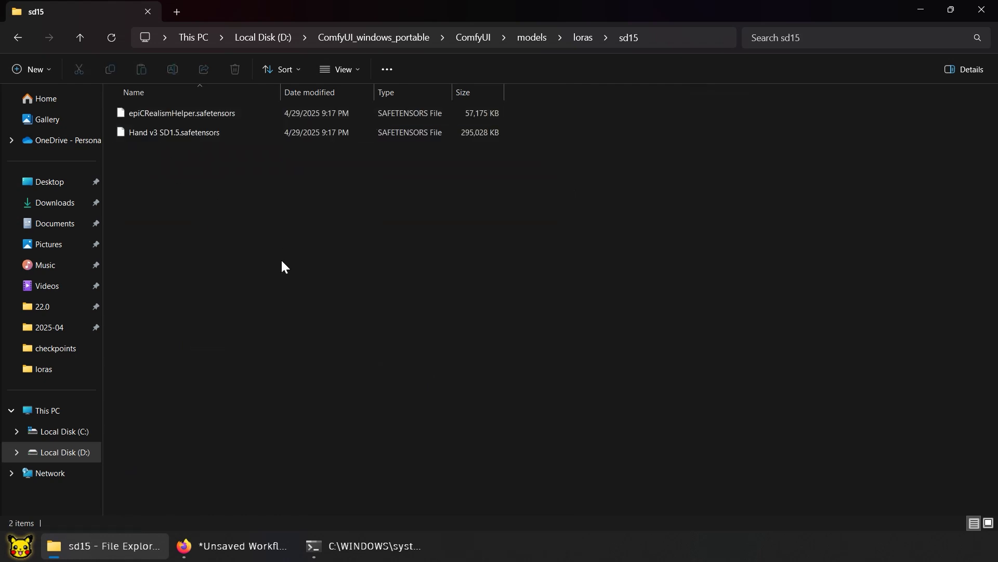
{"action": "left_click", "coordinate": [373, 41]}
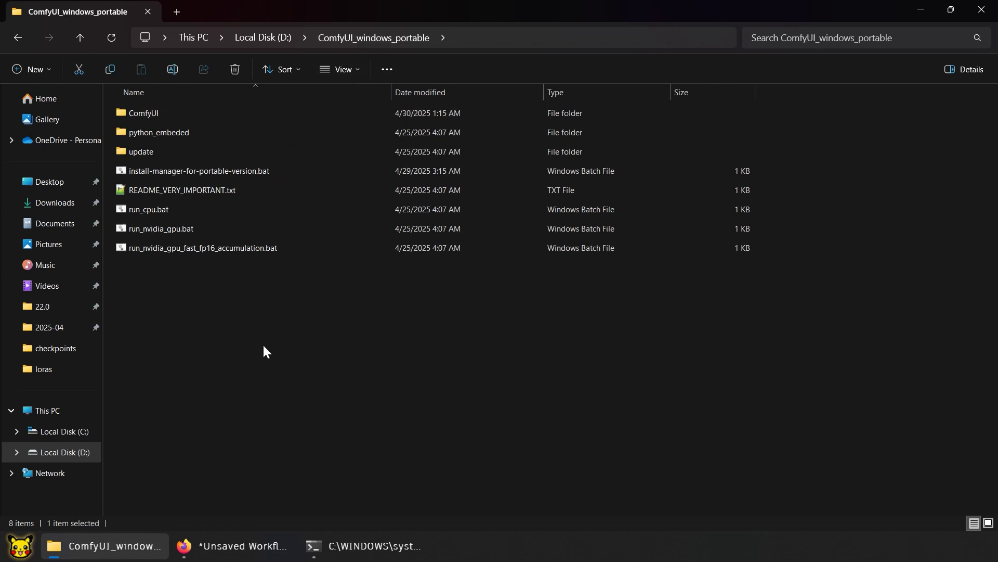
- Switch to ComfyUI in the browser and refresh the node definitions
{"action": "left_click", "coordinate": [234, 546]}
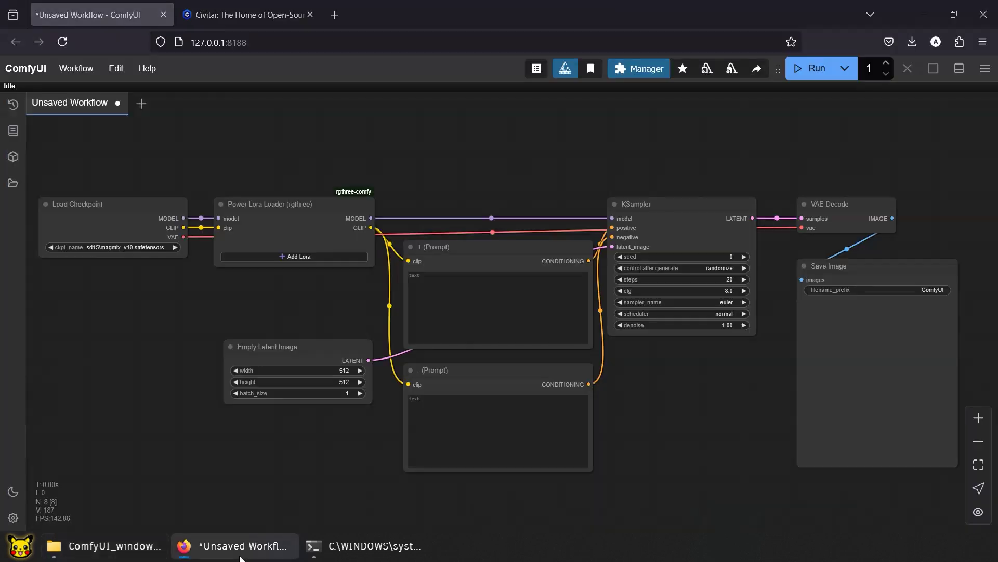
{"action": "left_click", "coordinate": [115, 68]}
{"action": "left_click", "coordinate": [170, 146]}
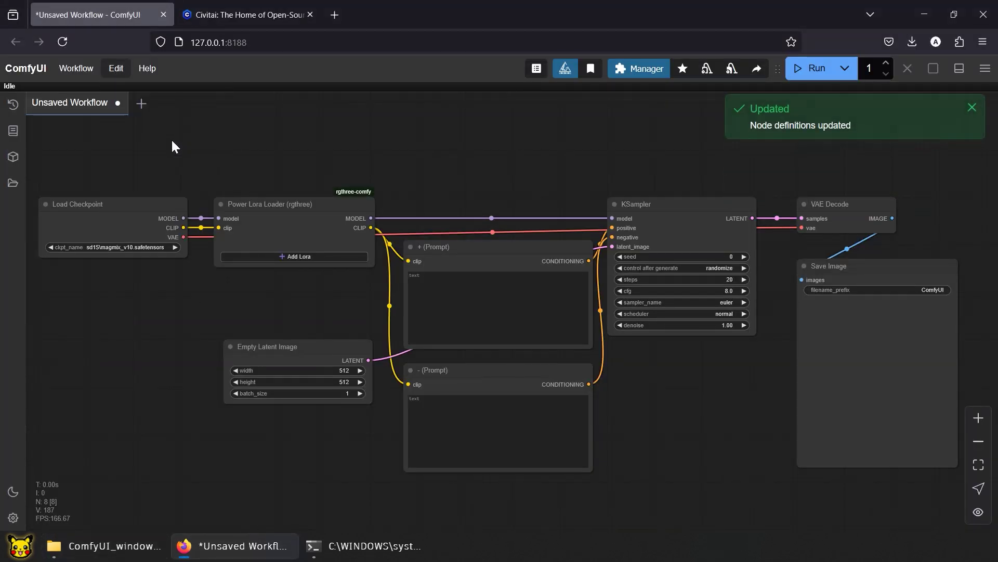
- Add sd15\epiCRealismHelper.safetensors and sd15\Hand v3 SD1.5.safetensors to the Power Lora Loader node
{"action": "left_click", "coordinate": [291, 257]}
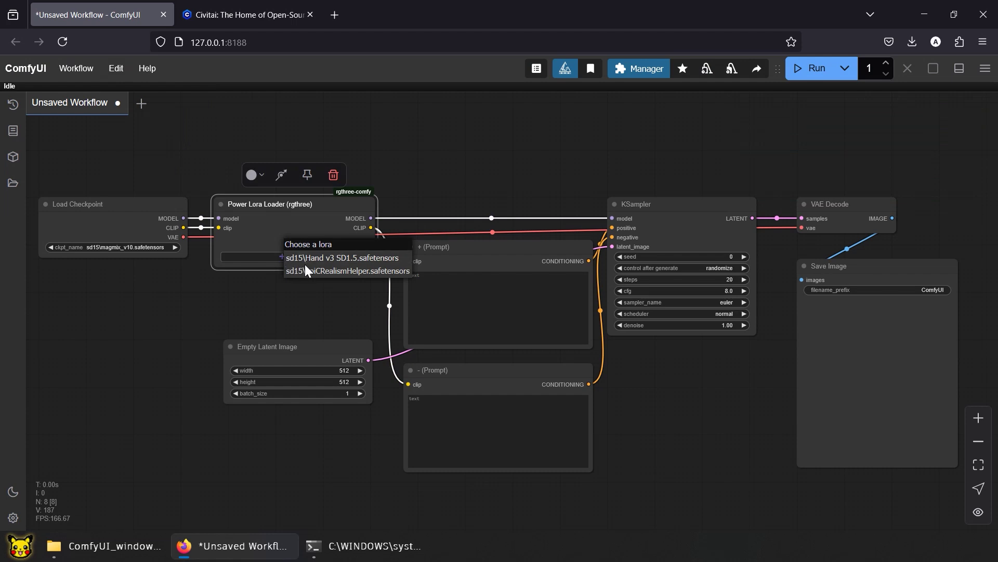
{"action": "left_click", "coordinate": [305, 270]}
{"action": "left_click", "coordinate": [294, 268]}
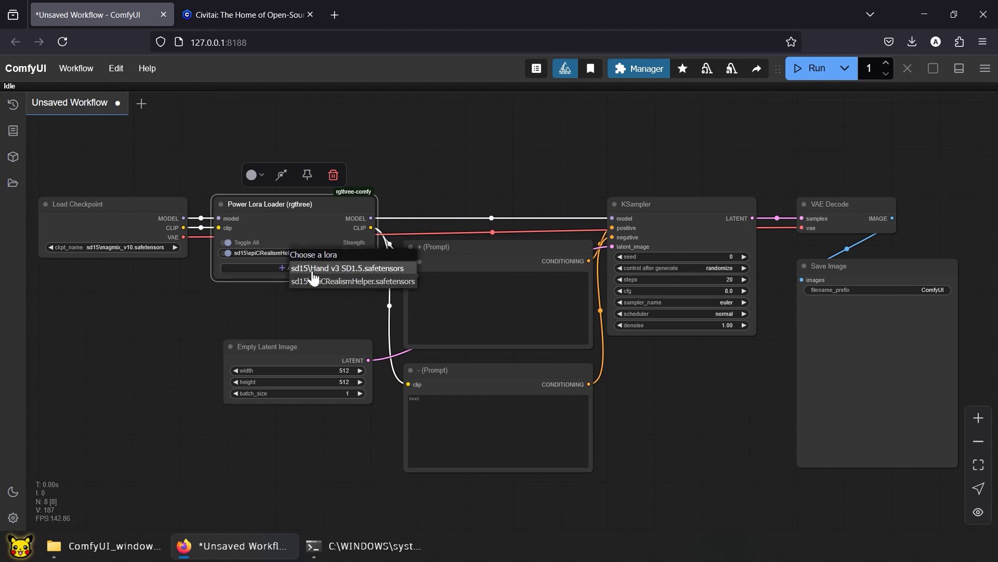
{"action": "left_click", "coordinate": [314, 270]}
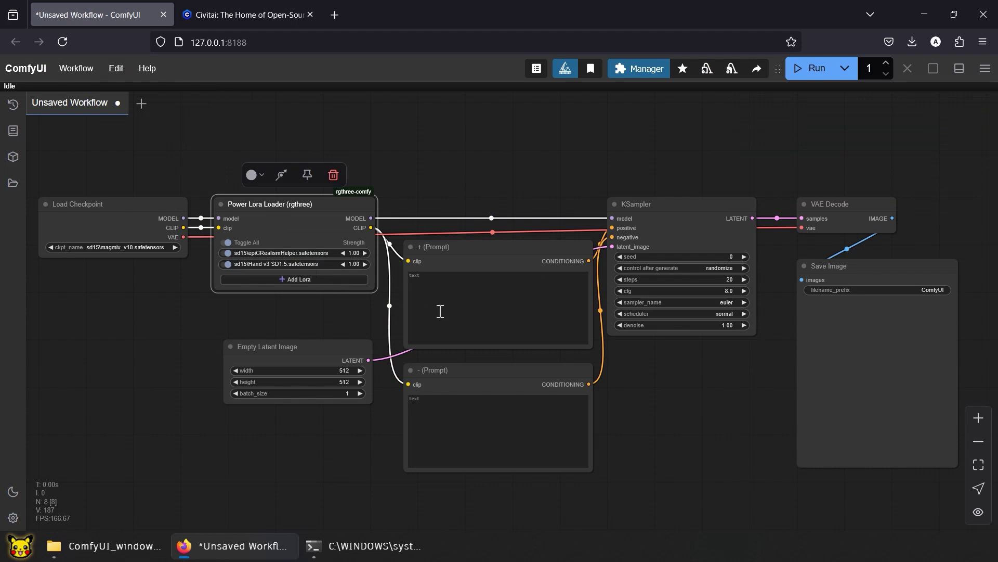
- Enter the positive prompt "a young woman sitting in a coffee shop."
{"action": "left_click", "coordinate": [457, 292]}
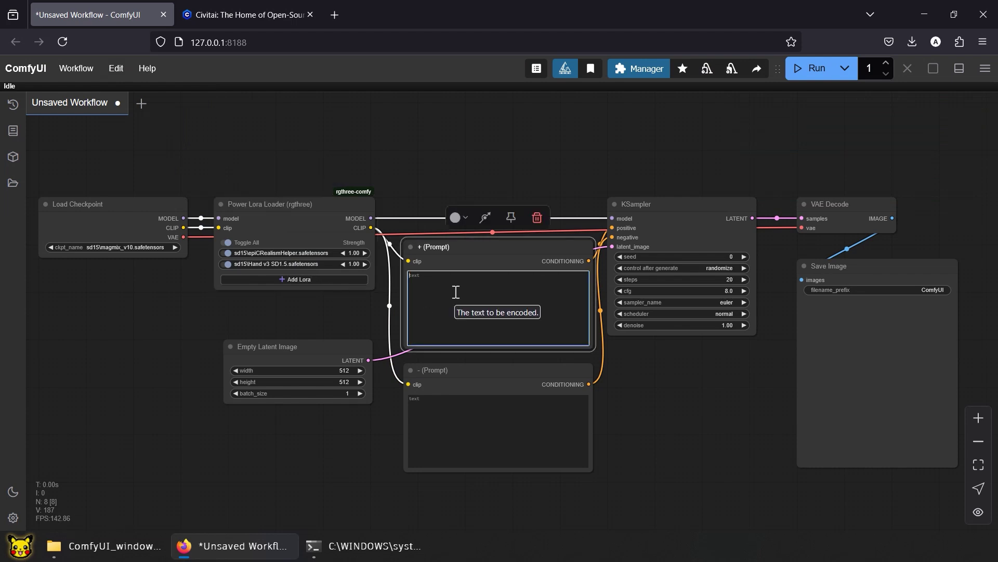
{"action": "type", "text": "a y"}
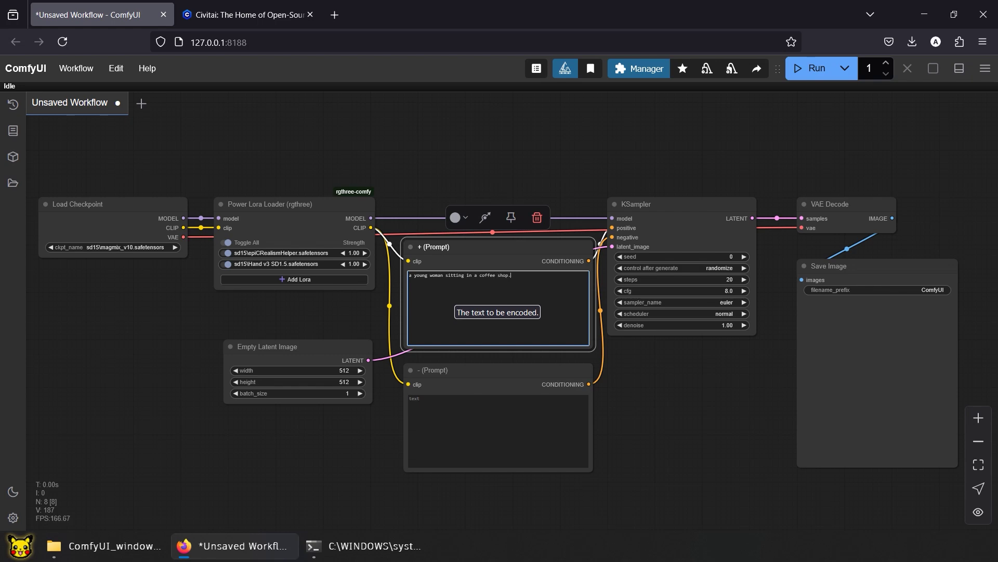
{"action": "left_click", "coordinate": [675, 383]}
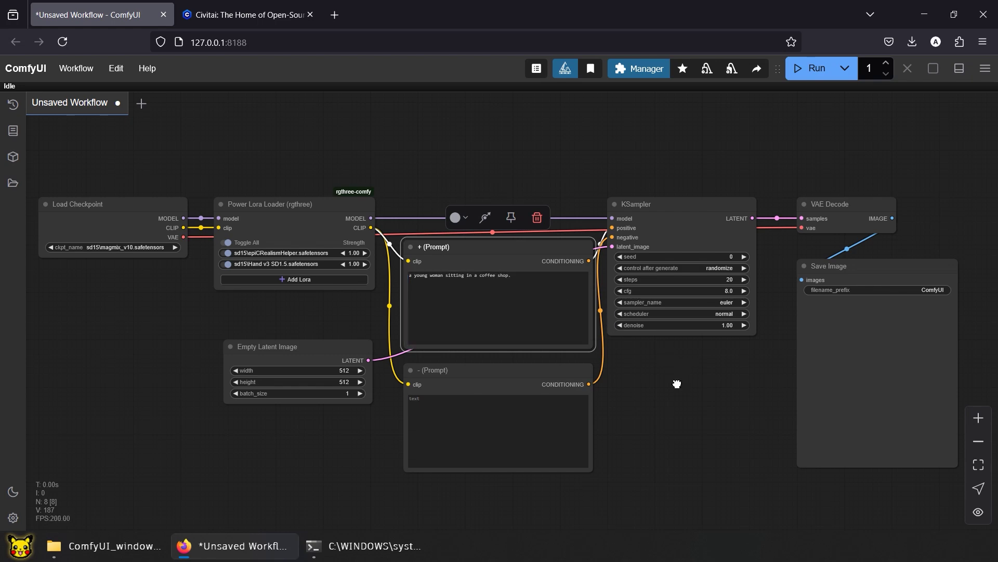
- Run the workflow three times with both LoRAs enabled, waiting for each image to finish
{"action": "left_click", "coordinate": [808, 69]}
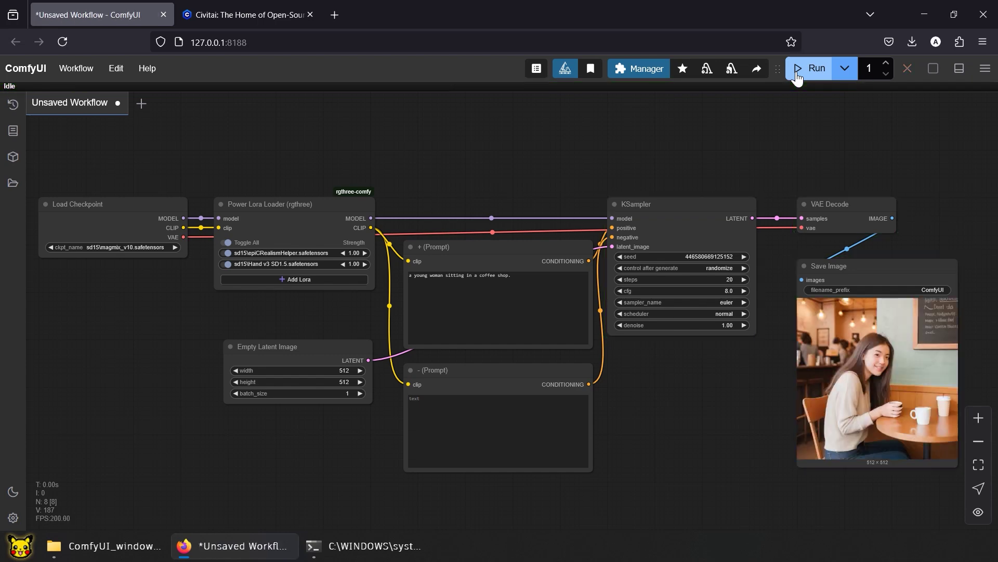
{"action": "left_click", "coordinate": [796, 74]}
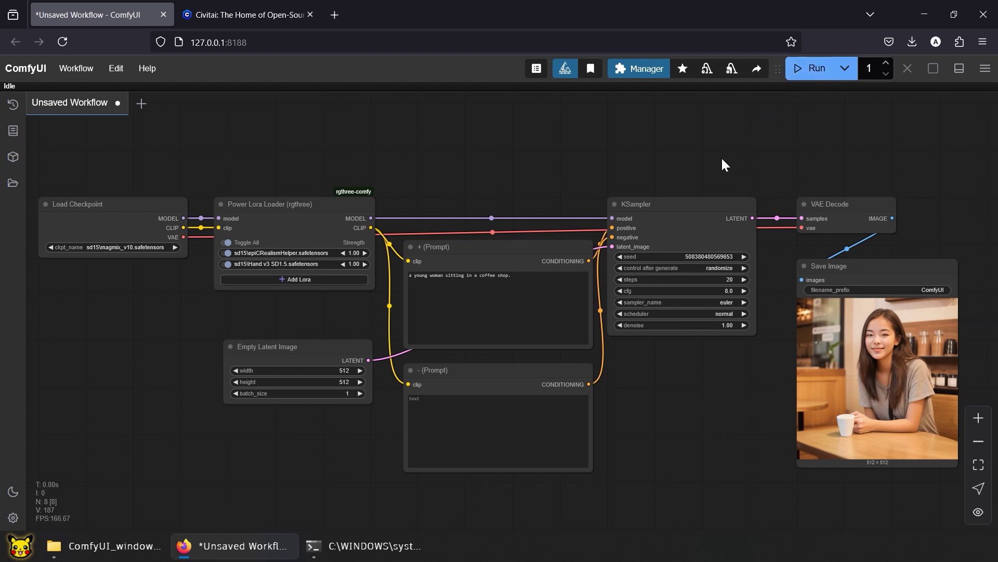
{"action": "key", "text": "ctrl+Return"}
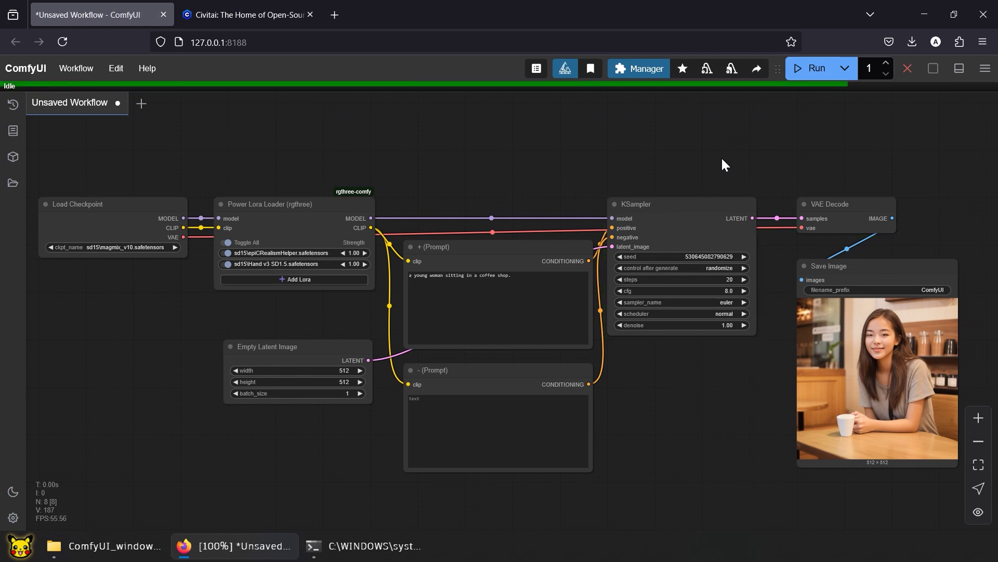
- Turn off all LoRAs in the Power Lora Loader and generate an image without them
{"action": "left_click", "coordinate": [224, 242]}
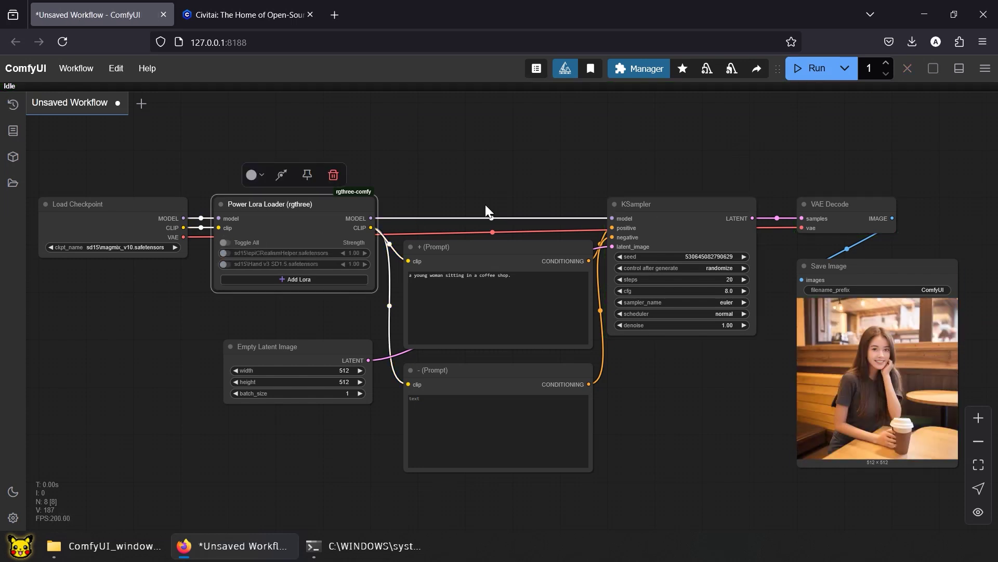
{"action": "left_click", "coordinate": [802, 73]}
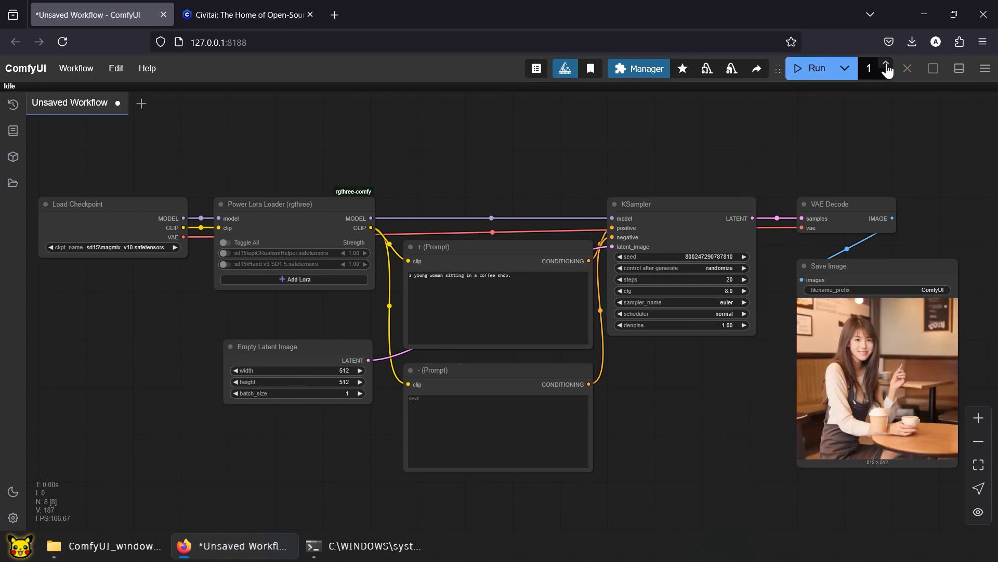
- Set the batch count to 4, queue the runs, and check their execution times in the command window
{"action": "left_click", "coordinate": [886, 63]}
{"action": "left_click", "coordinate": [886, 63]}
{"action": "left_click", "coordinate": [885, 63]}
{"action": "left_click", "coordinate": [820, 77]}
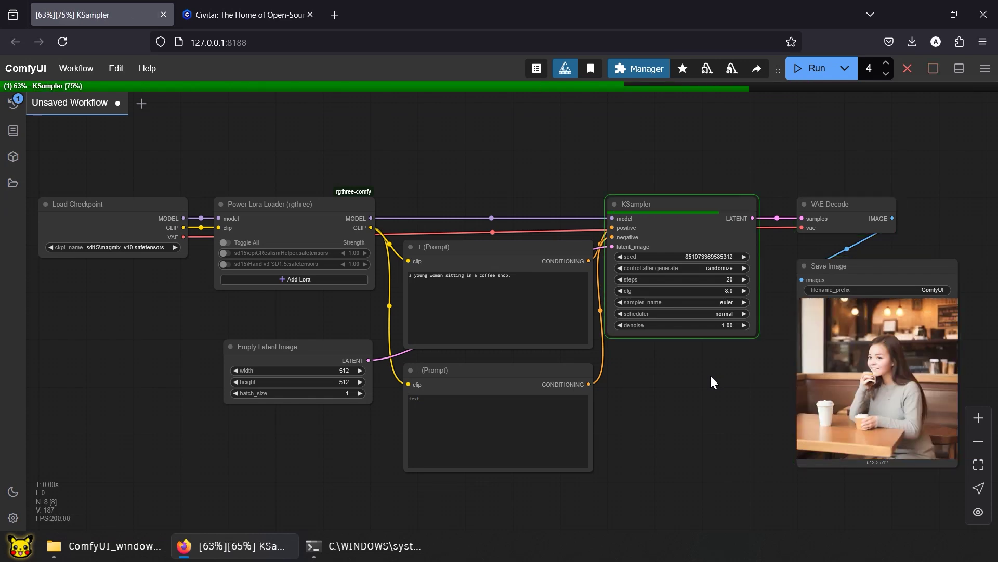
{"action": "left_click", "coordinate": [385, 545]}
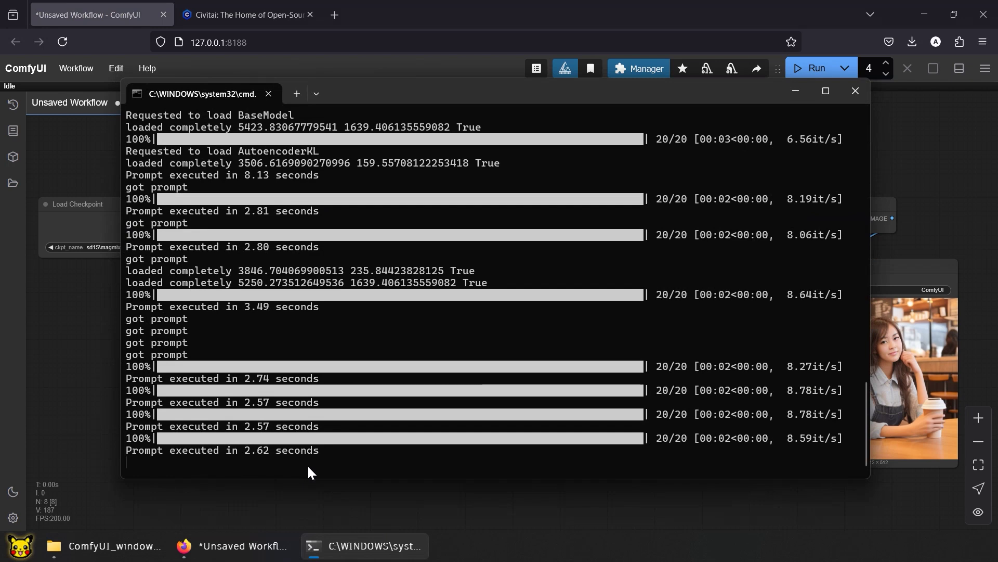
{"action": "left_click", "coordinate": [350, 505]}
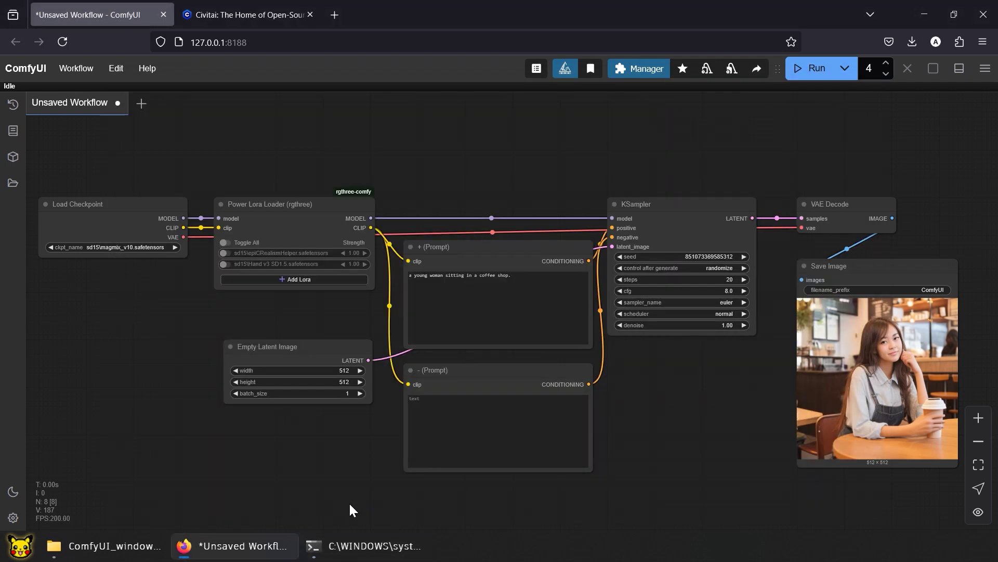
- Set the Empty Latent Image width and height to 1024 each
{"action": "left_click", "coordinate": [343, 370]}
{"action": "type", "text": "1024"}
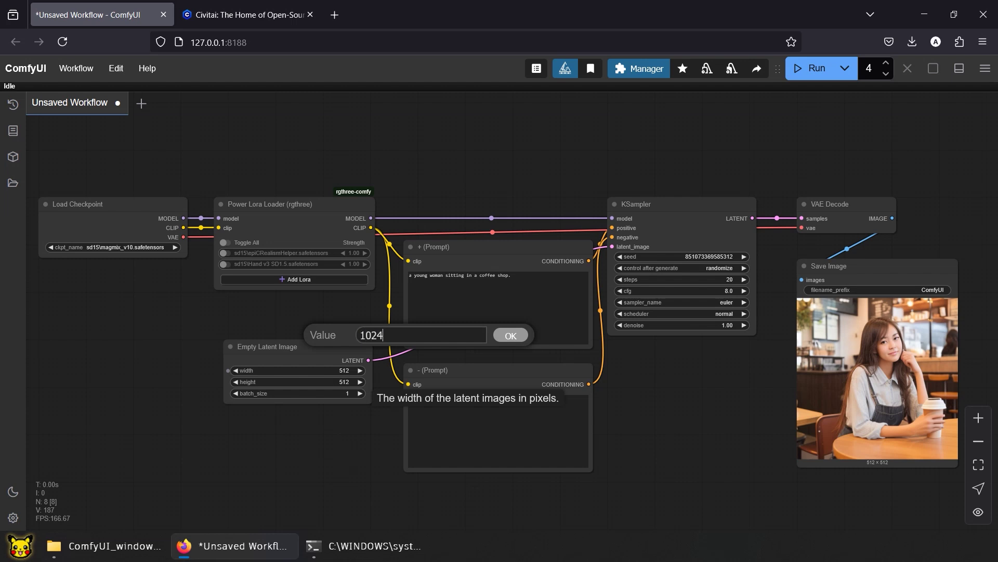
{"action": "key", "text": "Return"}
{"action": "left_click", "coordinate": [345, 382]}
{"action": "type", "text": "1024"}
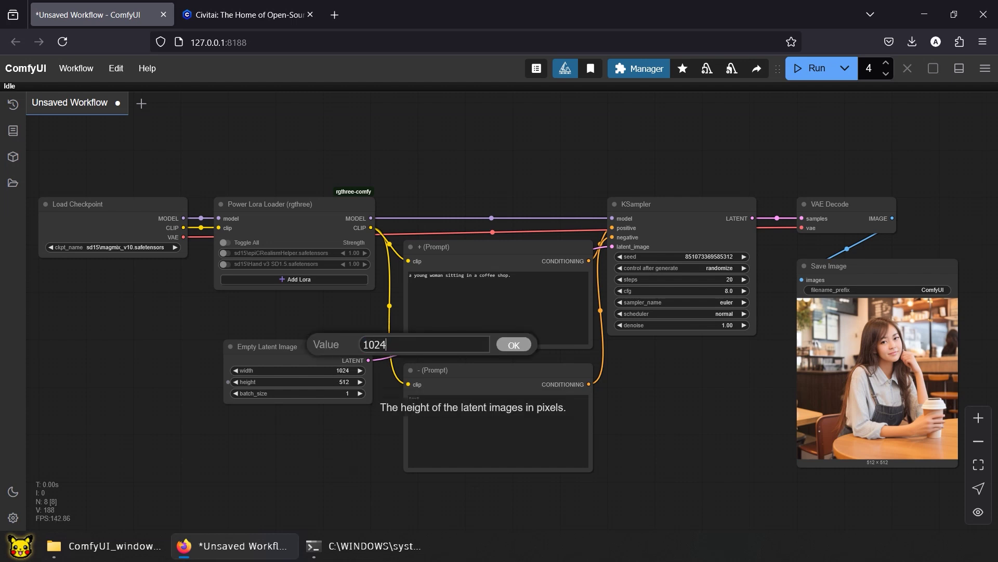
{"action": "key", "text": "Return"}
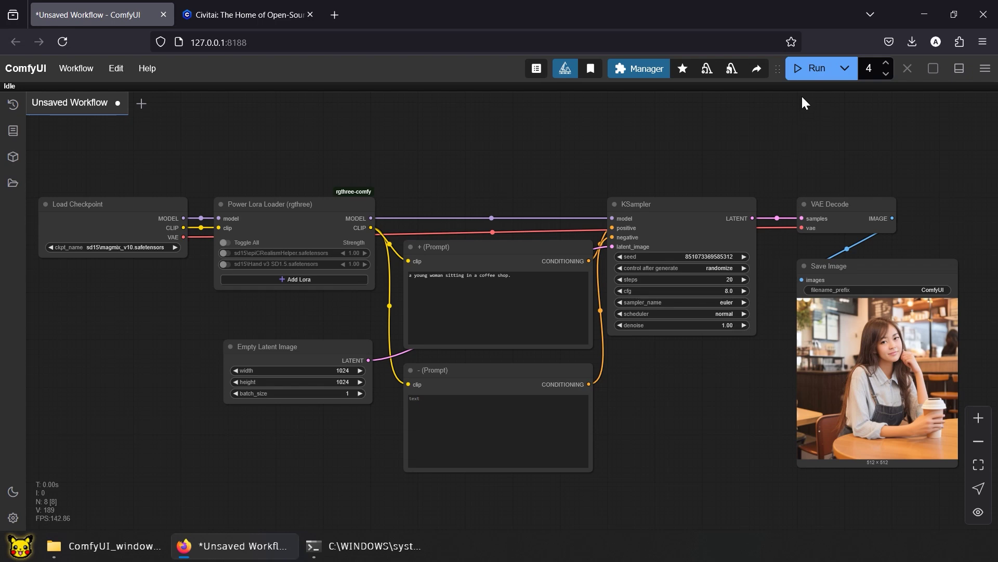
- Queue the four runs at the 1024 × 1024 size and check their execution times in the command window
{"action": "left_click", "coordinate": [805, 76]}
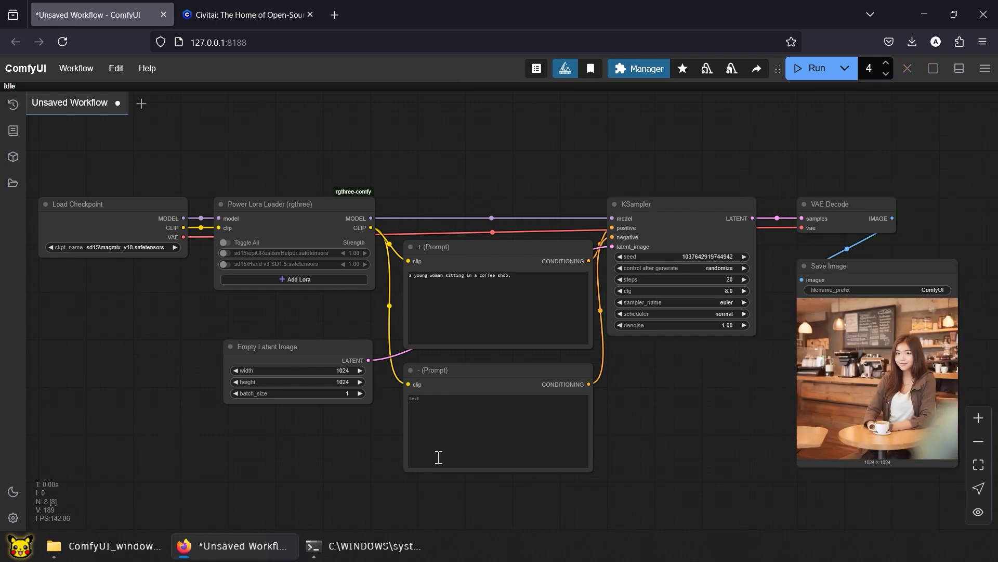
{"action": "left_click", "coordinate": [319, 550]}
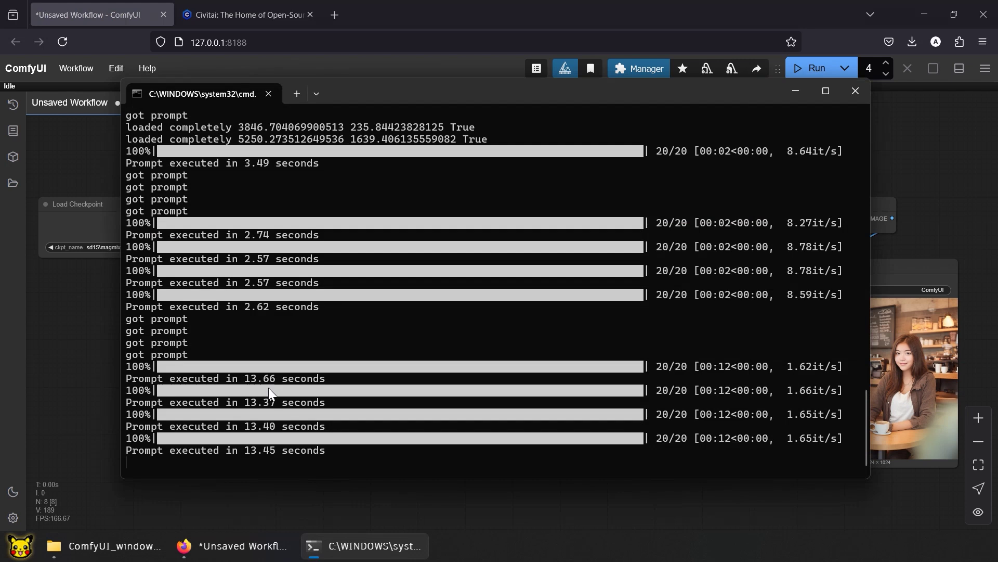
- Switch to Civitai, search the models for "cyberrealistic xl" and open the CyberRealistic XL checkpoint page
{"action": "left_click", "coordinate": [351, 502]}
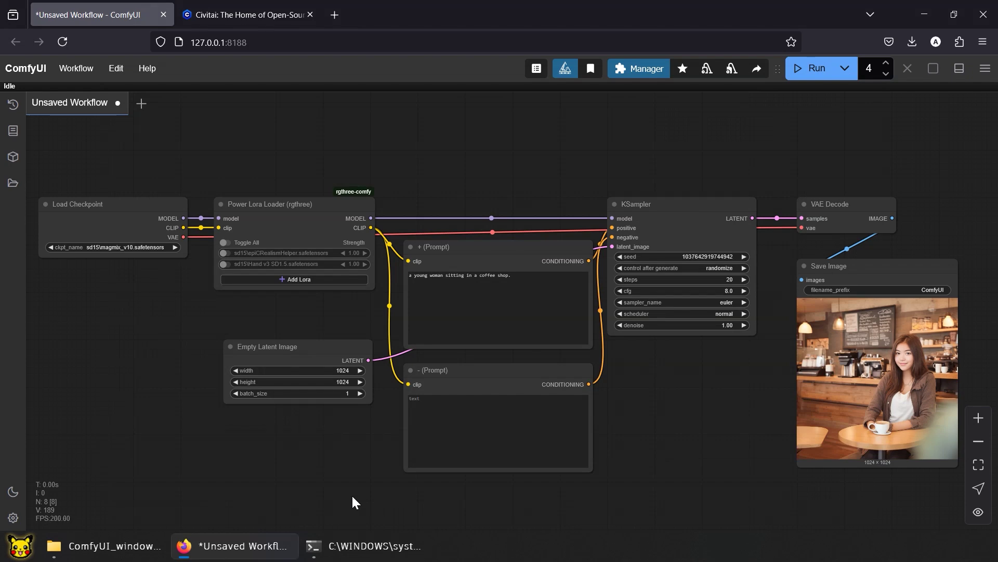
{"action": "left_click", "coordinate": [245, 11]}
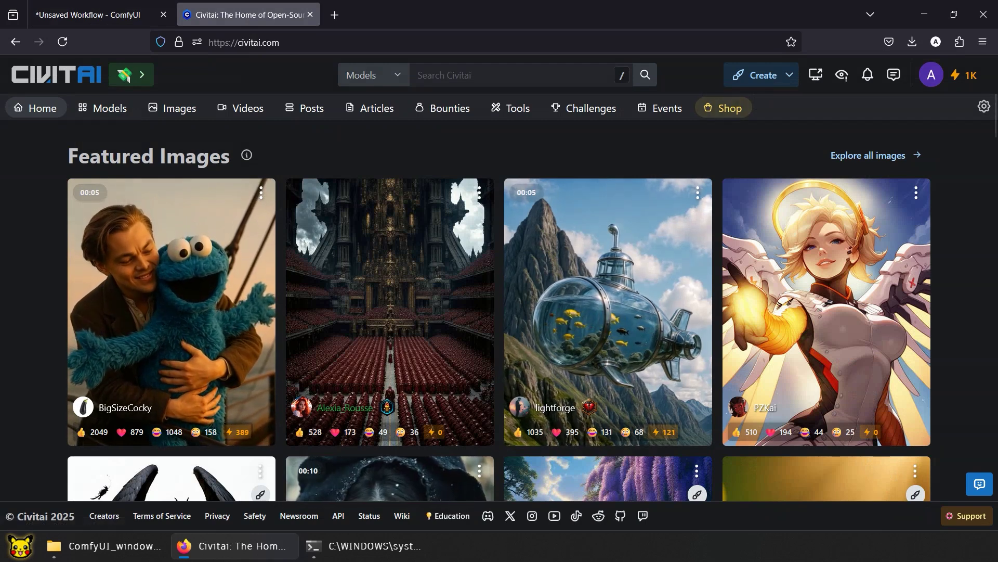
{"action": "left_click", "coordinate": [464, 75]}
{"action": "type", "text": "cy"}
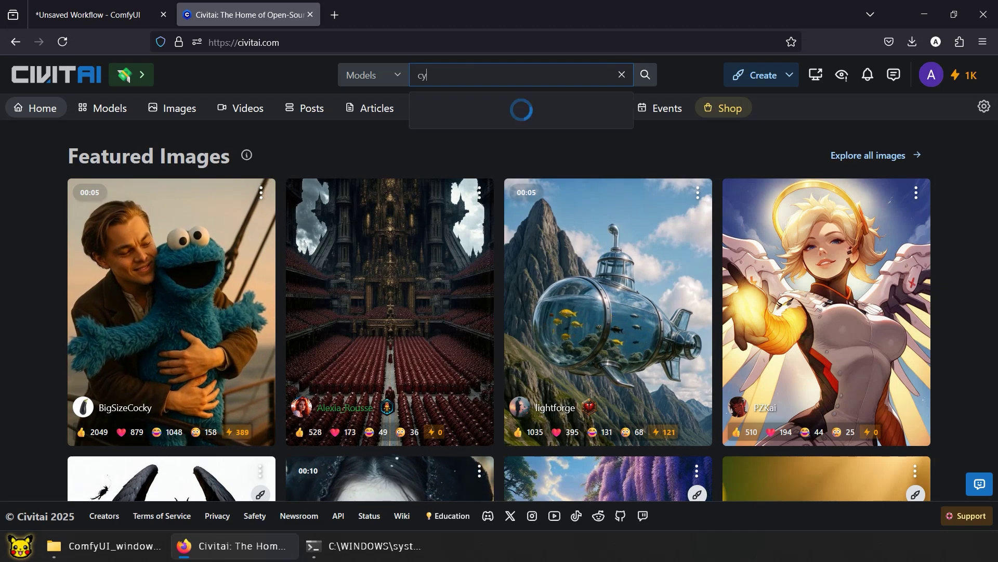
{"action": "type", "text": "berrealistic xl"}
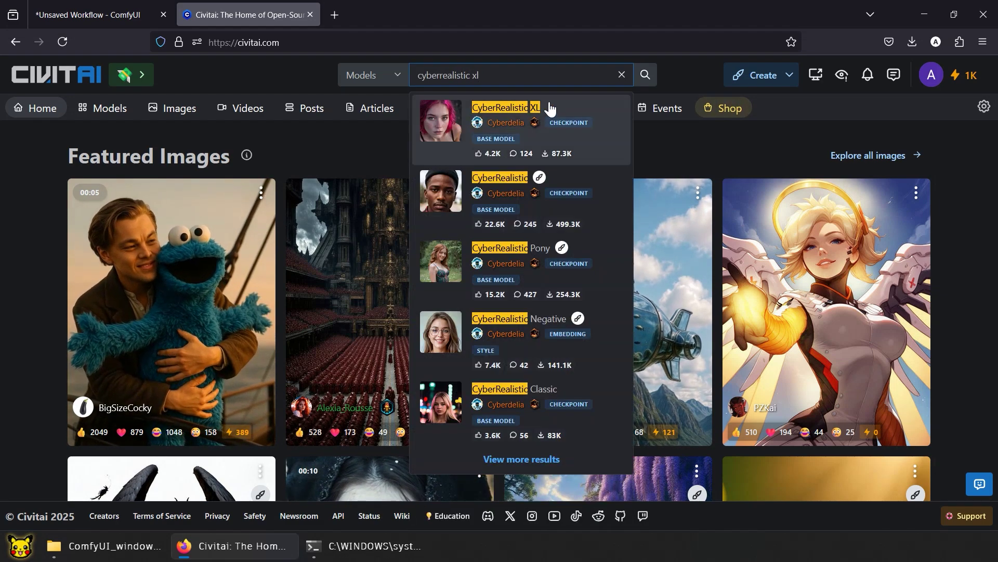
{"action": "left_click", "coordinate": [611, 105]}
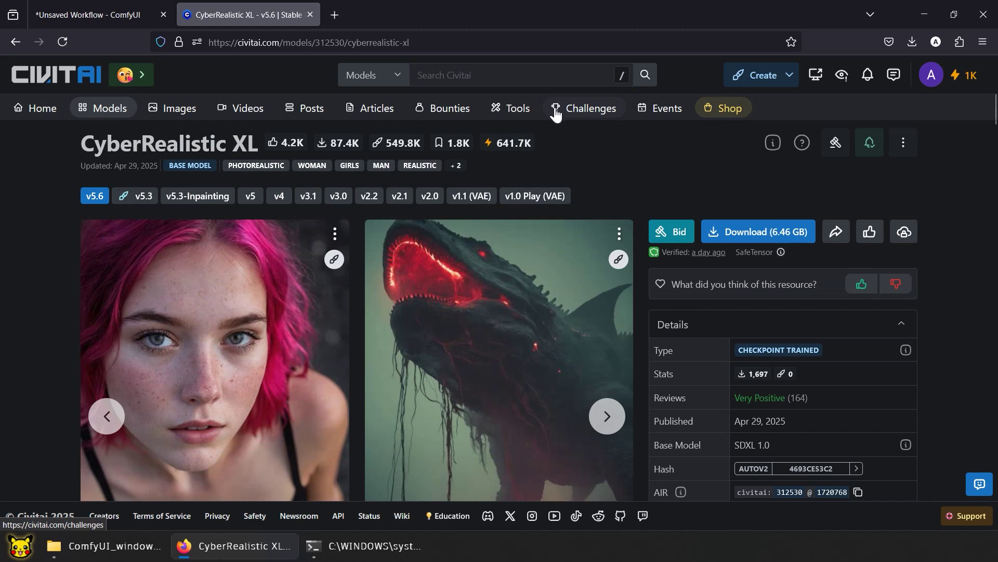
- Review the CyberRealistic XL v5.6 details and download option, and return to the Civitai home page
{"action": "scroll", "coordinate": [850, 183], "scroll_direction": "down", "scroll_amount": 3}
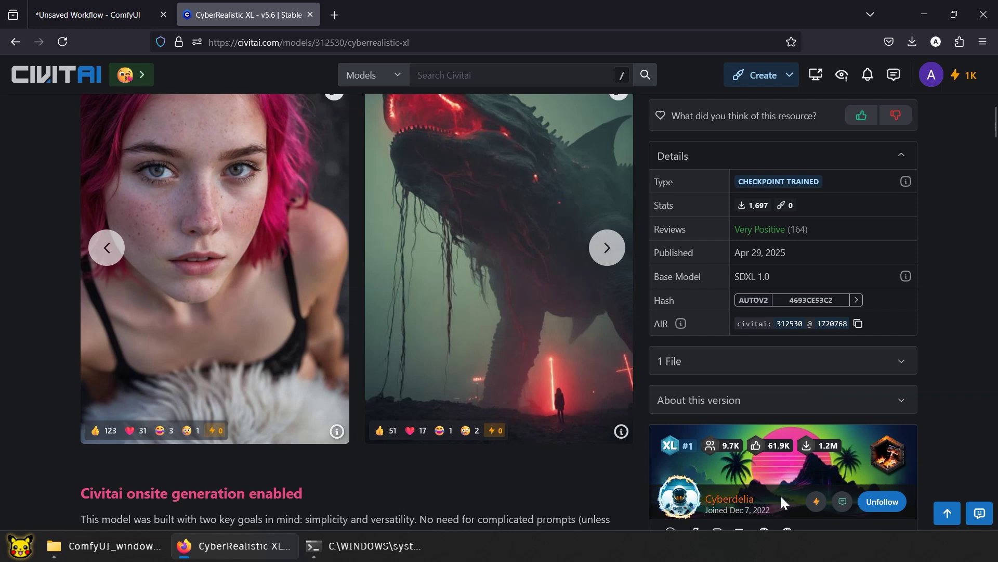
{"action": "scroll", "coordinate": [781, 494], "scroll_direction": "up", "scroll_amount": 3}
{"action": "left_click", "coordinate": [736, 230]}
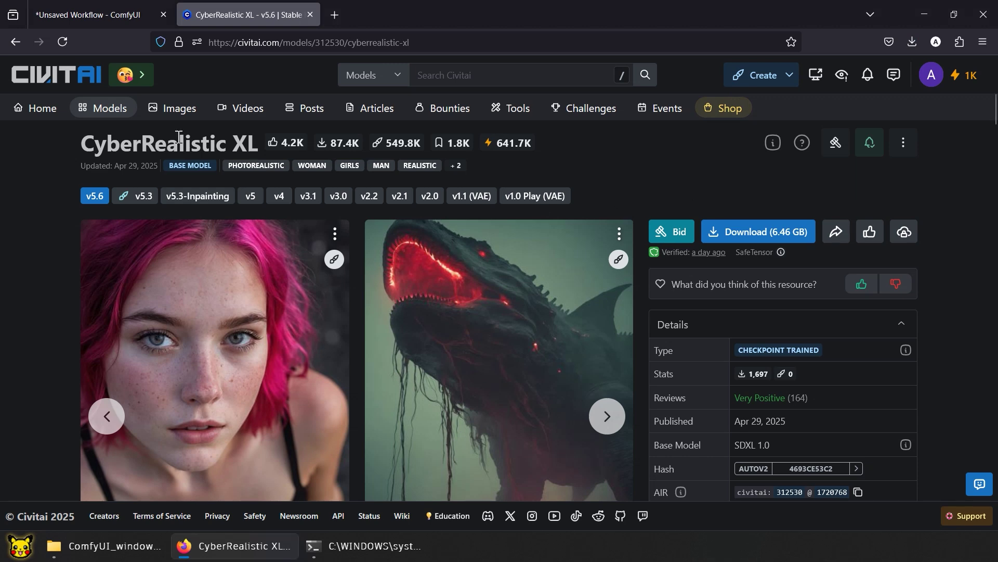
{"action": "left_click", "coordinate": [54, 77]}
- Switch to File Explorer and cut all six SDXL checkpoint files in the Downloads folder
{"action": "left_click", "coordinate": [85, 13]}
{"action": "left_click", "coordinate": [109, 556]}
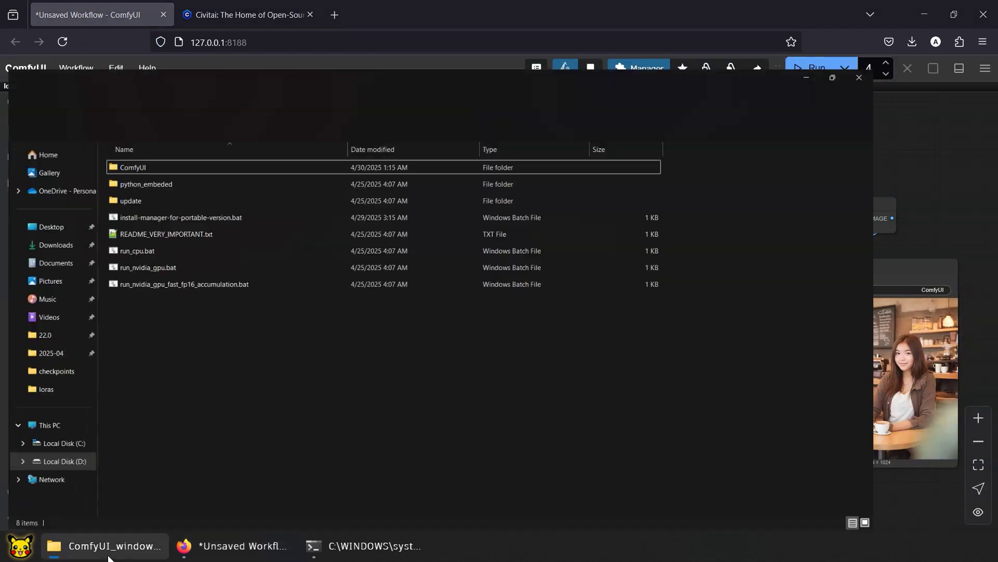
{"action": "left_click", "coordinate": [63, 208]}
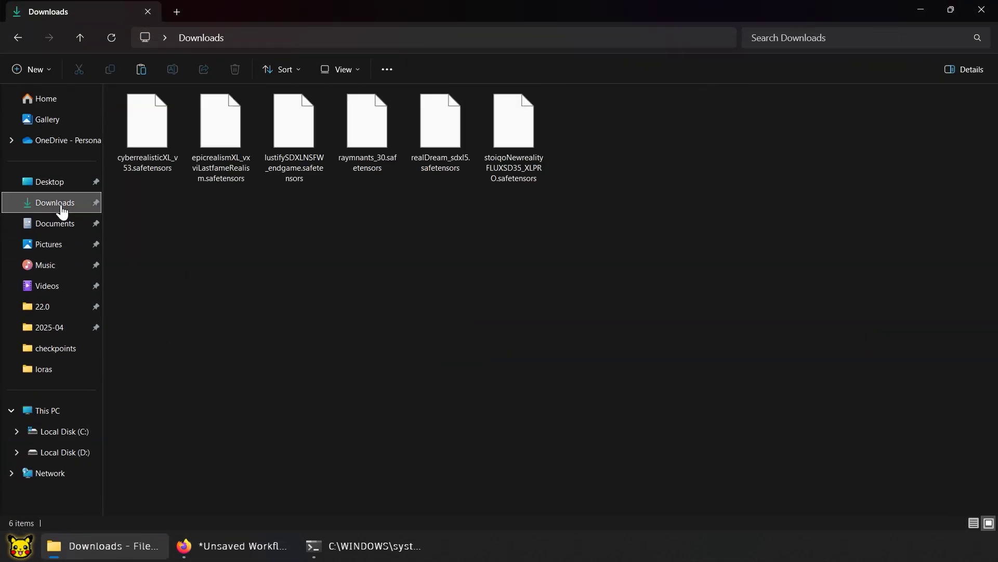
{"action": "left_click", "coordinate": [149, 138]}
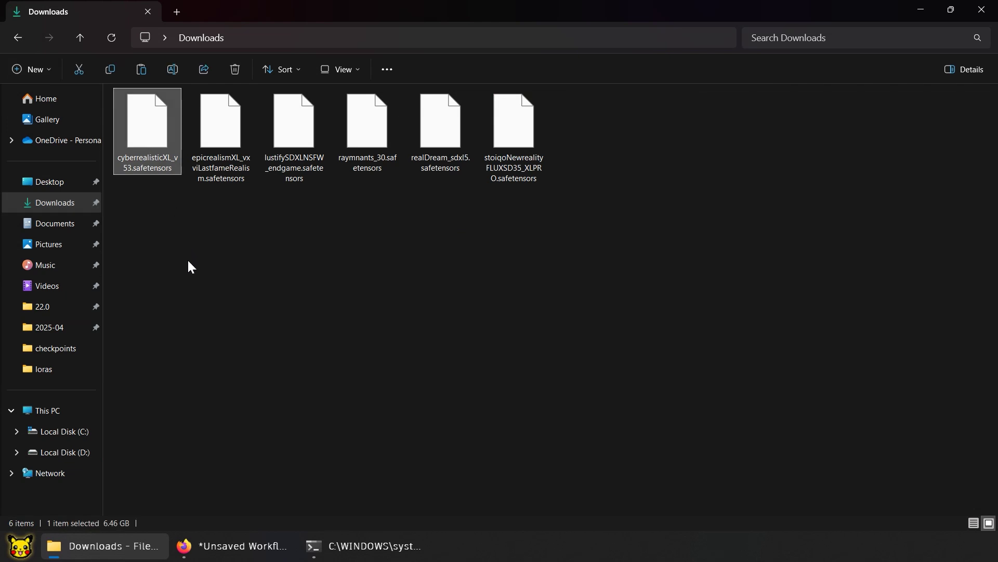
{"action": "key", "text": "ctrl+a"}
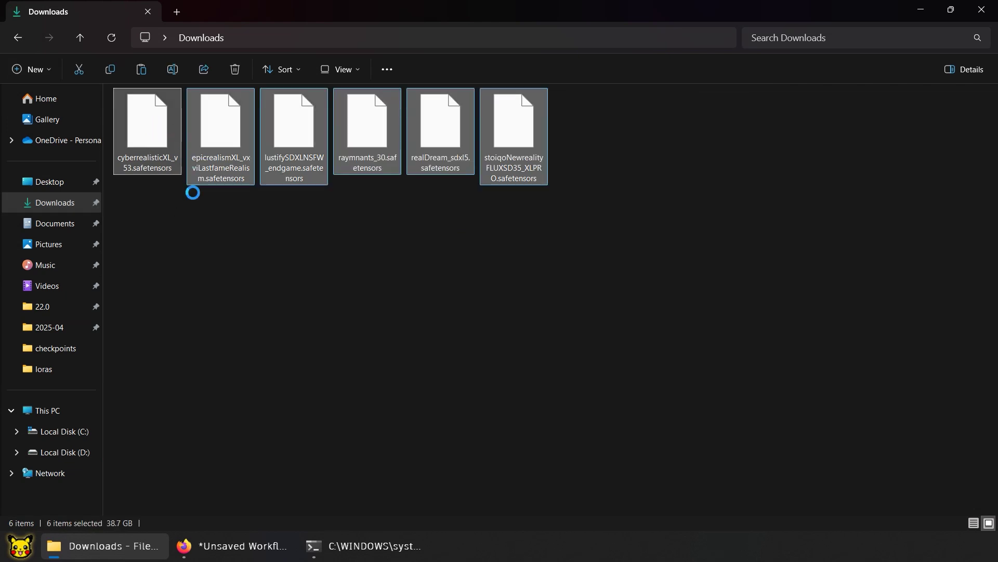
{"action": "left_click", "coordinate": [194, 293]}
- Create a folder named sdxl inside D:\ComfyUI_windows_portable\ComfyUI\models\checkpoints
{"action": "left_click", "coordinate": [62, 452]}
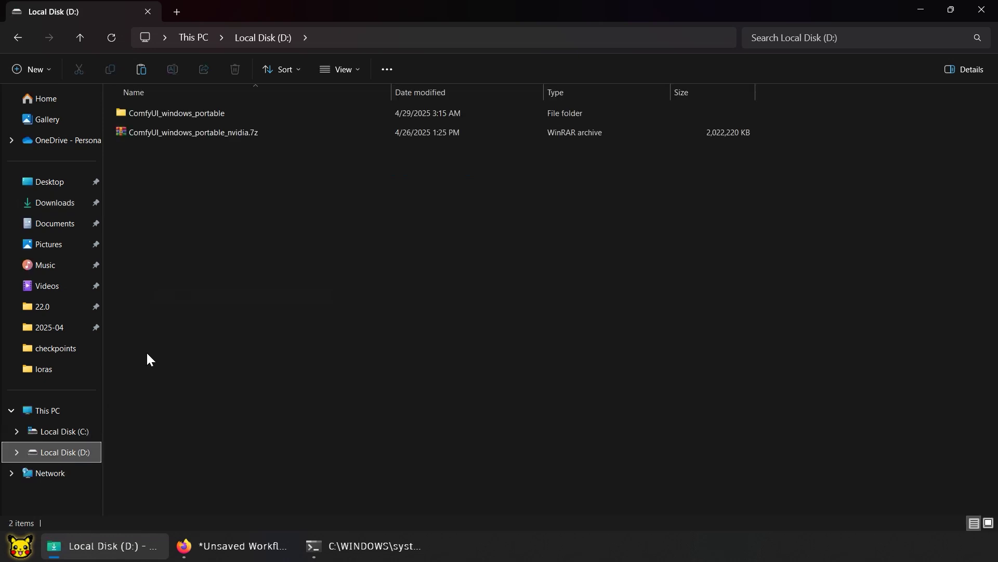
{"action": "double_click", "coordinate": [248, 111]}
{"action": "double_click", "coordinate": [209, 112]}
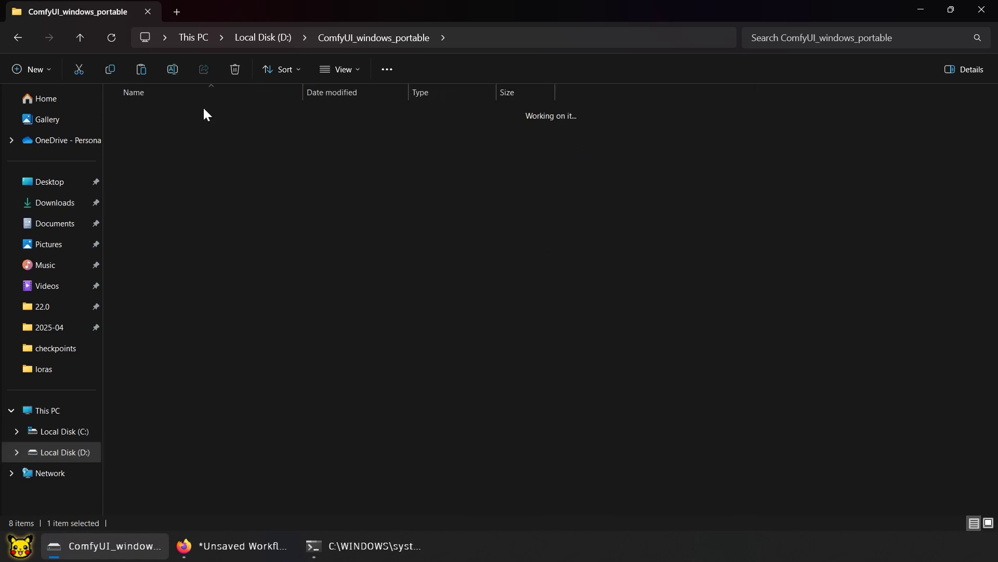
{"action": "double_click", "coordinate": [168, 345]}
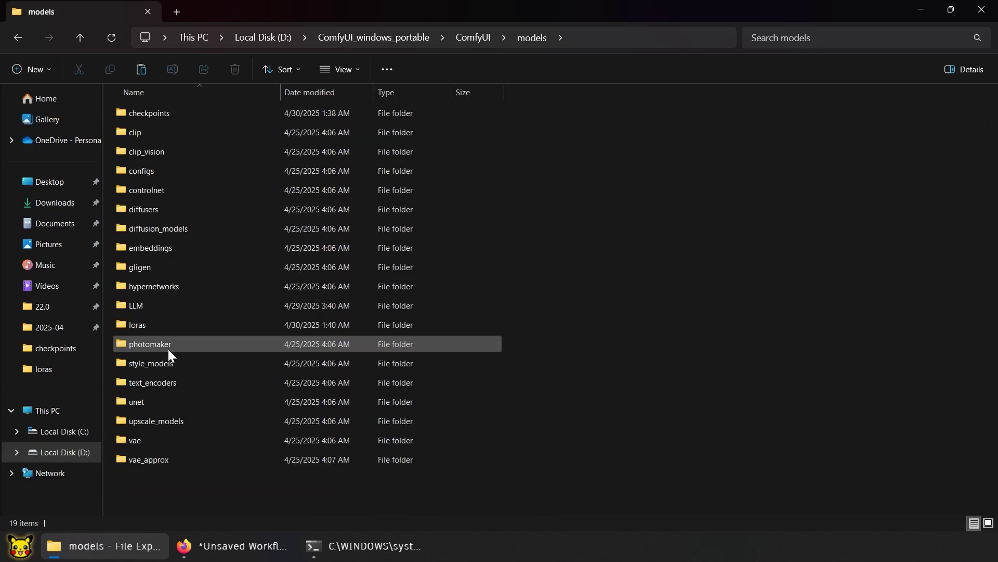
{"action": "double_click", "coordinate": [164, 117]}
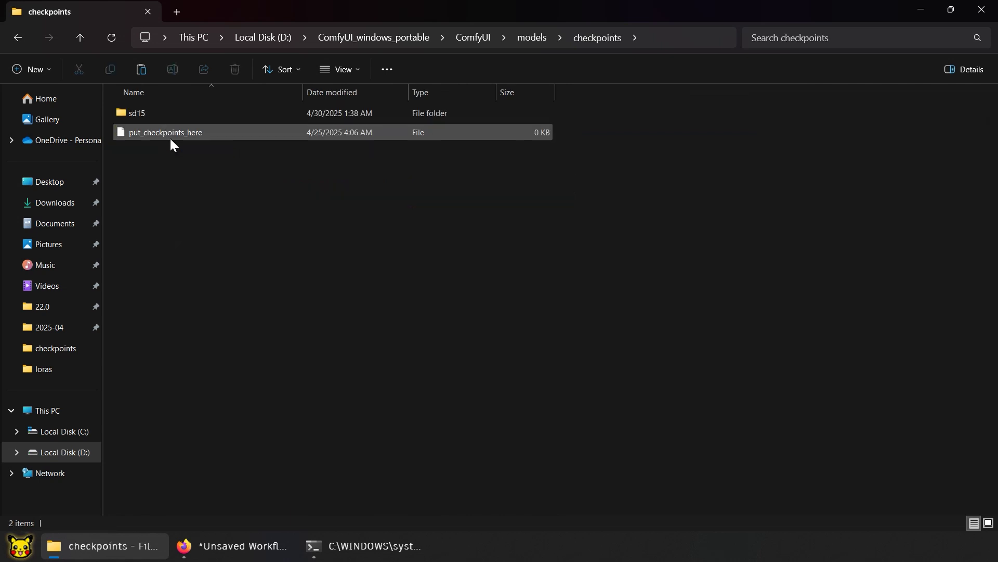
{"action": "right_click", "coordinate": [192, 173]}
{"action": "mouse_move", "coordinate": [263, 363]}
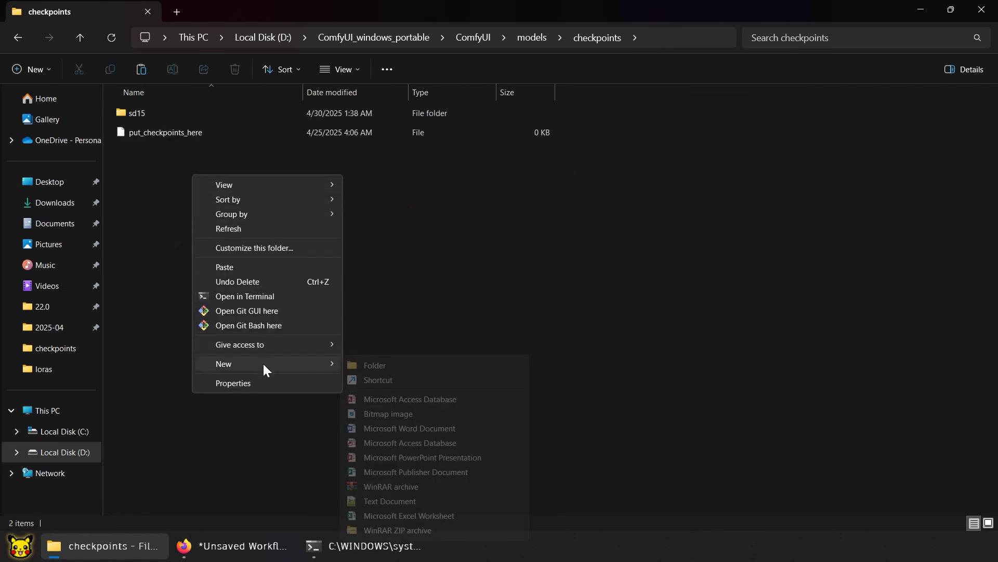
{"action": "left_click", "coordinate": [372, 367]}
{"action": "type", "text": "sdx"}
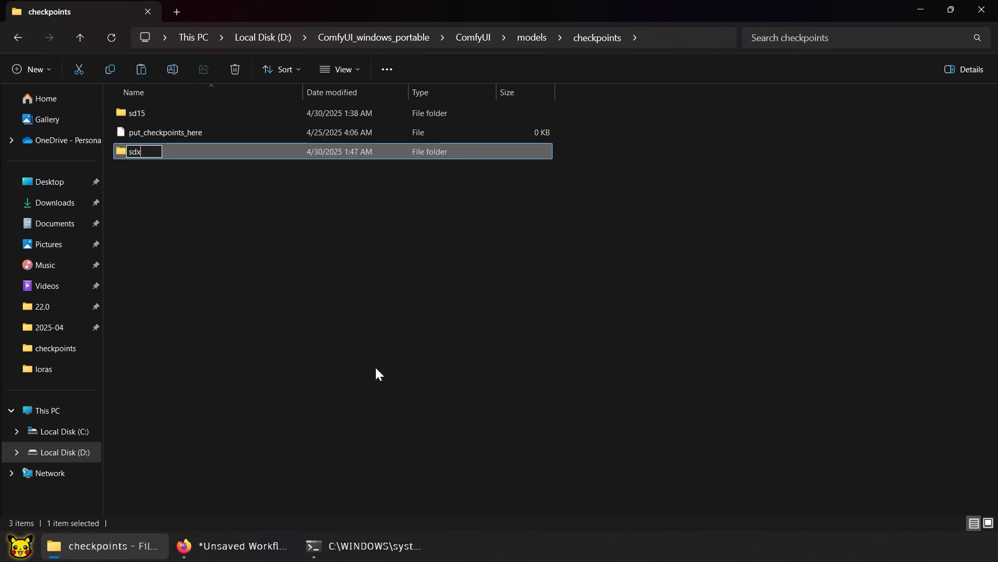
{"action": "type", "text": "l"}
{"action": "key", "text": "Return"}
- Paste the six cut checkpoint files into the new sdxl folder
{"action": "double_click", "coordinate": [158, 151]}
{"action": "right_click", "coordinate": [188, 166]}
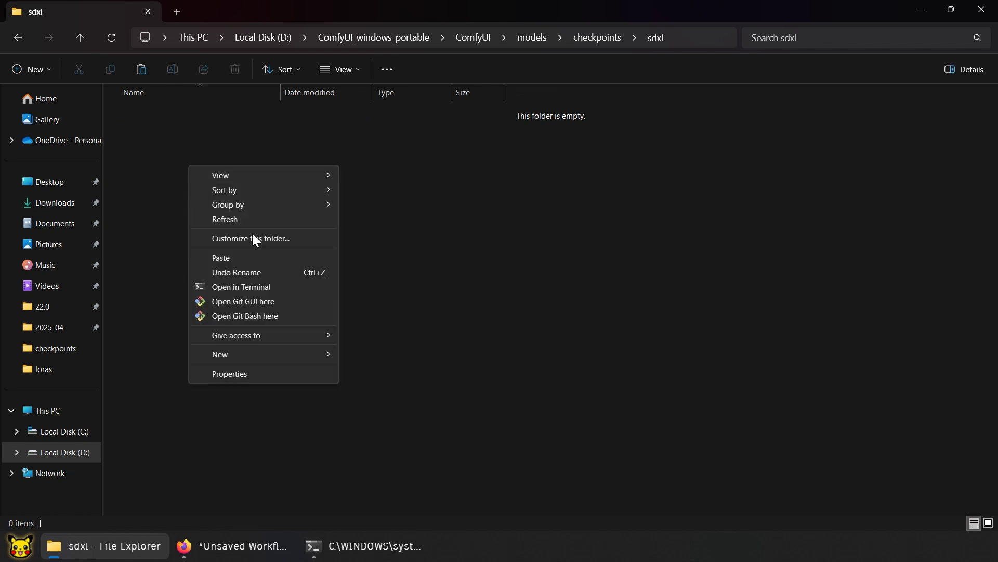
{"action": "left_click", "coordinate": [254, 258]}
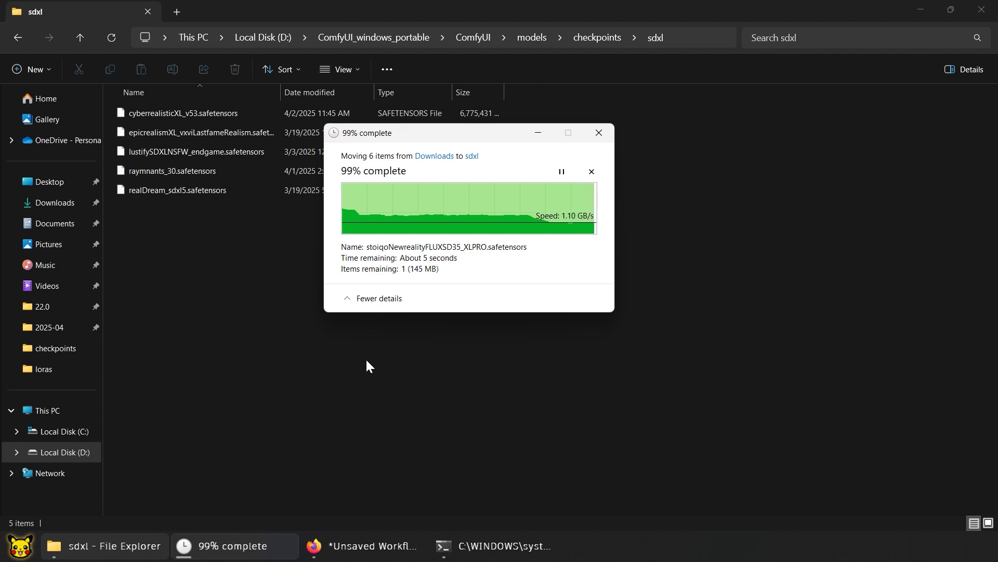
{"action": "left_click", "coordinate": [366, 360]}
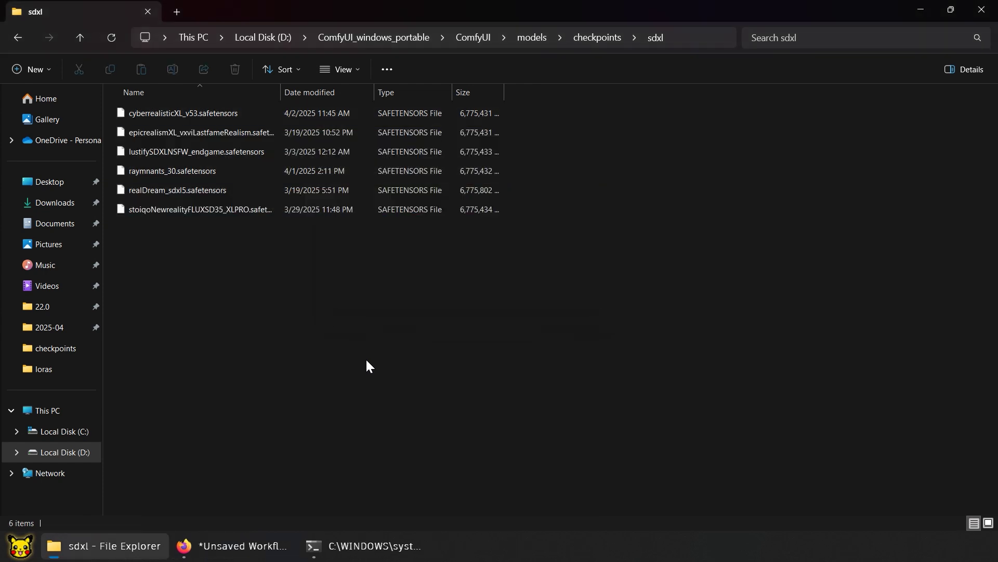
- Refresh the node definitions in ComfyUI and set the Load Checkpoint node to sdxl\cyberrealisticXL_v53.safetensors
{"action": "left_click", "coordinate": [361, 37]}
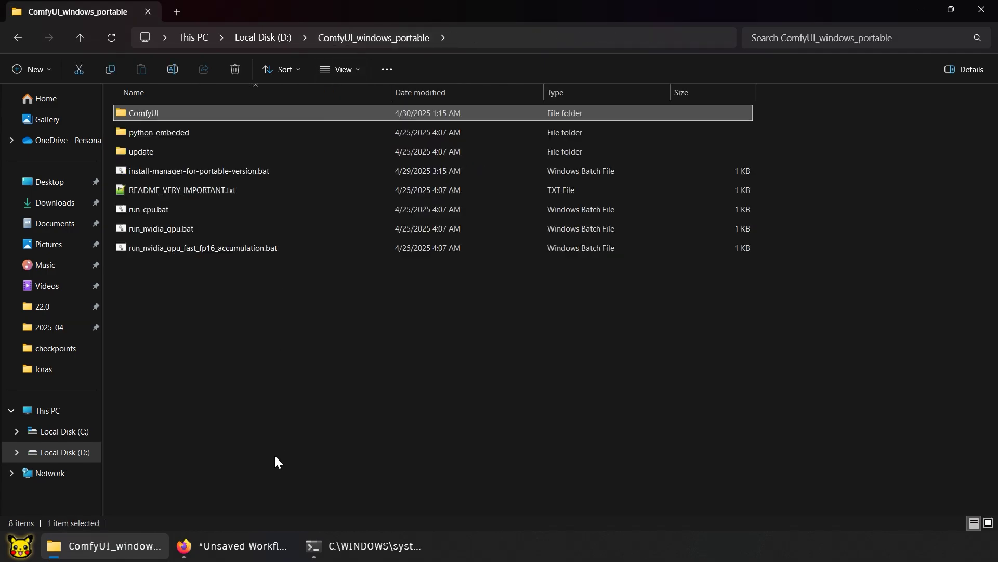
{"action": "left_click", "coordinate": [244, 546]}
{"action": "left_click", "coordinate": [116, 68]}
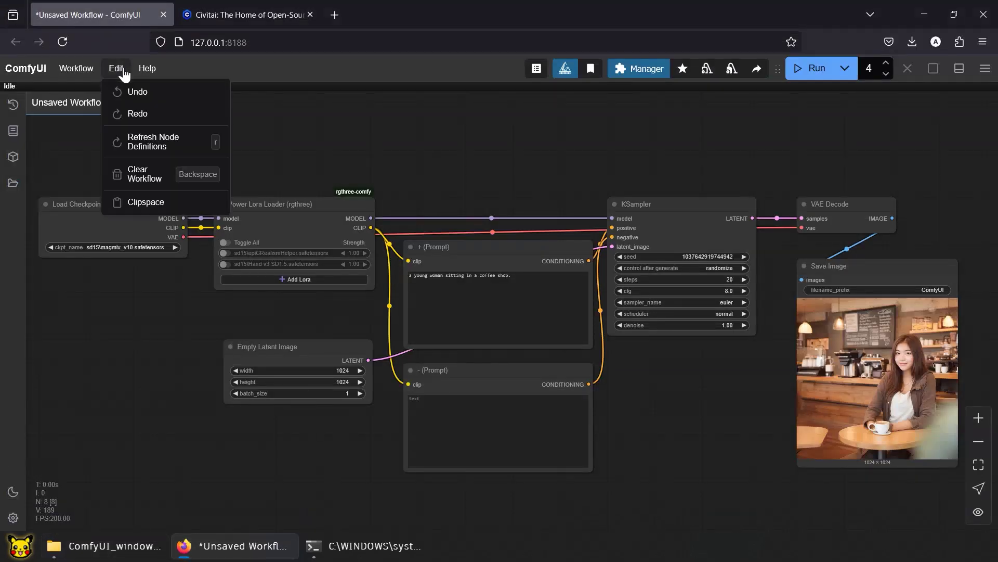
{"action": "left_click", "coordinate": [151, 140]}
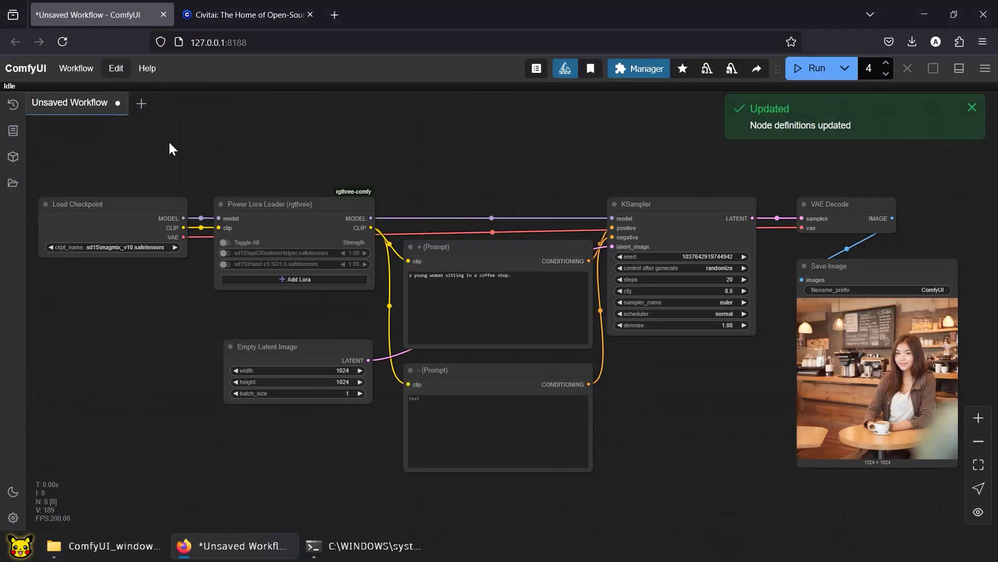
{"action": "left_click", "coordinate": [153, 247]}
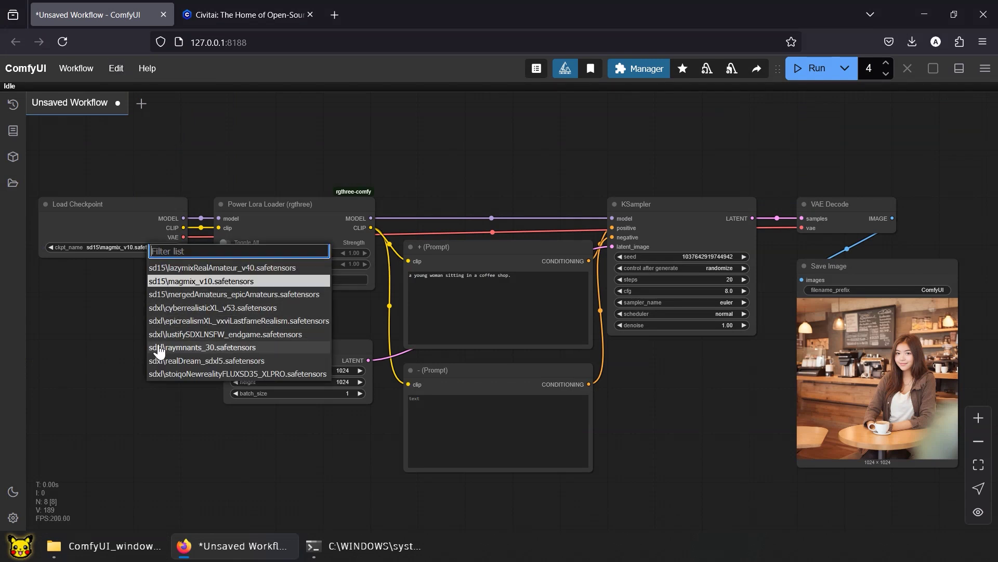
{"action": "left_click", "coordinate": [176, 310]}
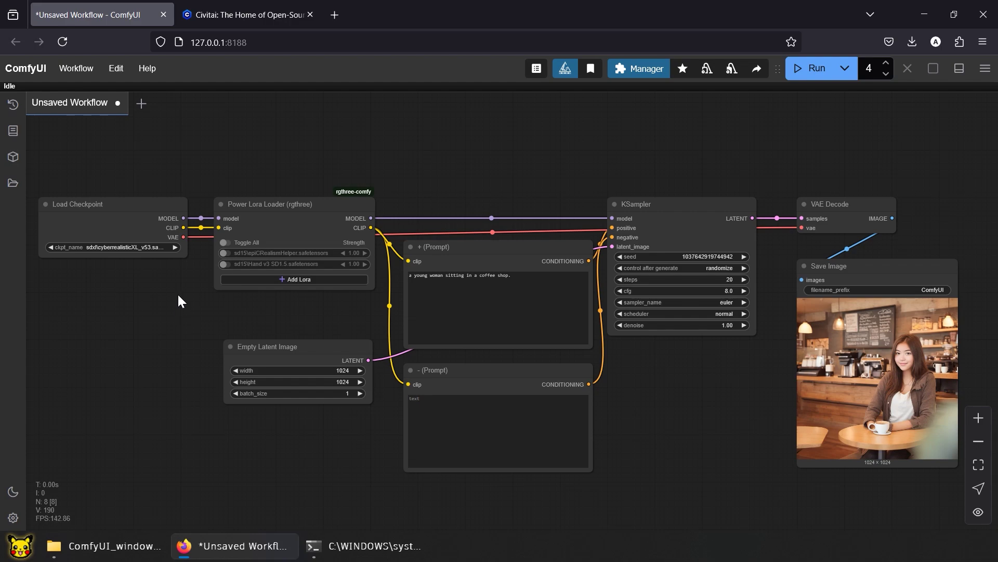
- Search Civitai for "realism lora" and open the Realism_Lora_By_Stable_Yogi (SDXL) page
{"action": "left_click", "coordinate": [238, 14]}
{"action": "left_click", "coordinate": [432, 75]}
{"action": "type", "text": "rea"}
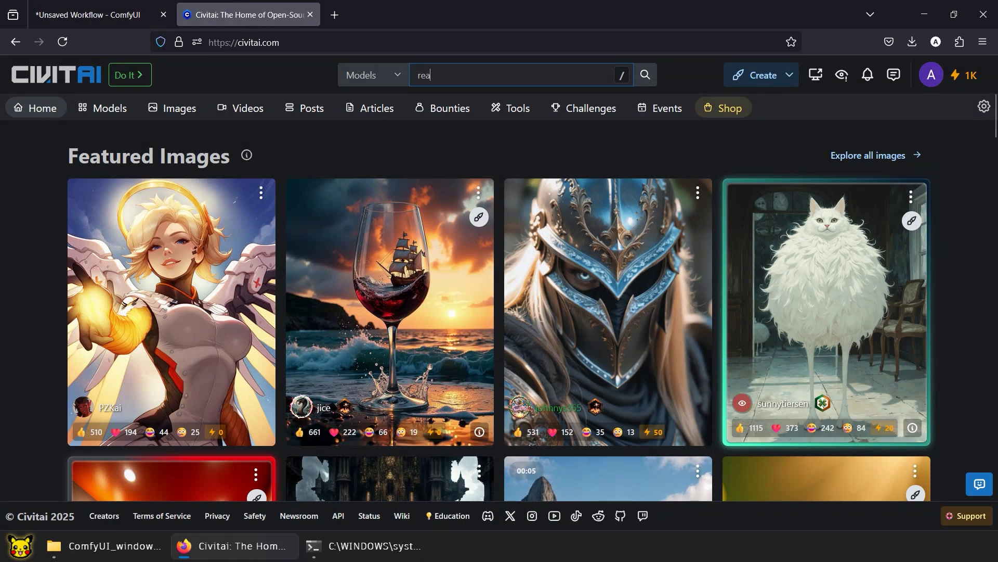
{"action": "type", "text": "lism lora"}
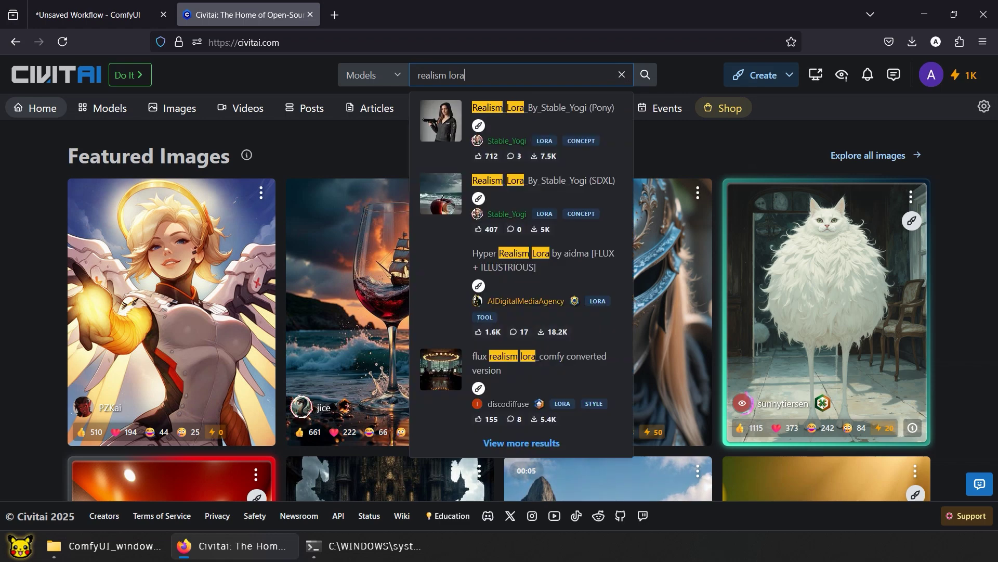
{"action": "left_click", "coordinate": [577, 183]}
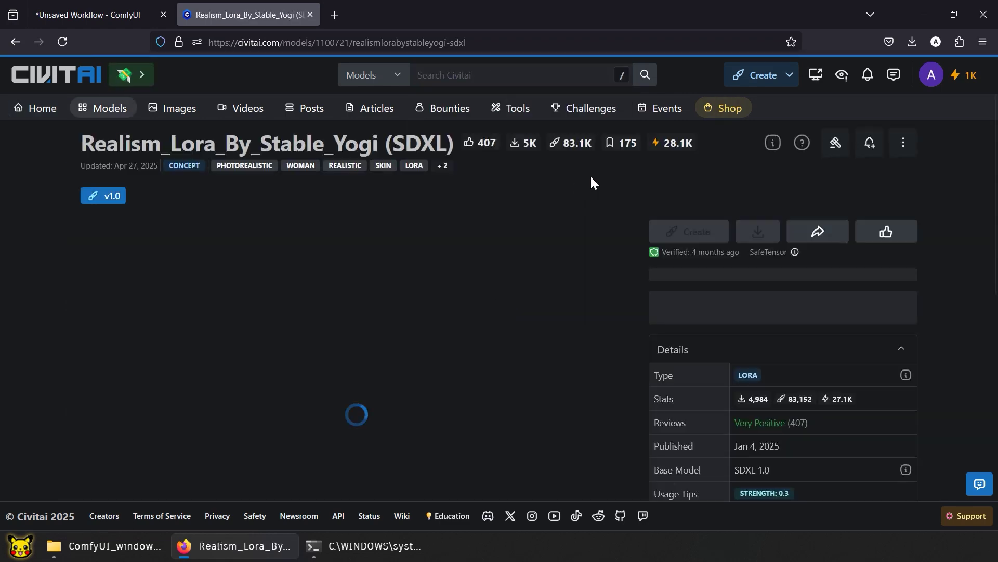
- Check the base model and usage tips of the SDXL realism LoRA and download version v1.0
{"action": "scroll", "coordinate": [861, 343], "scroll_direction": "down", "scroll_amount": 1}
{"action": "scroll", "coordinate": [861, 343], "scroll_direction": "down", "scroll_amount": 2}
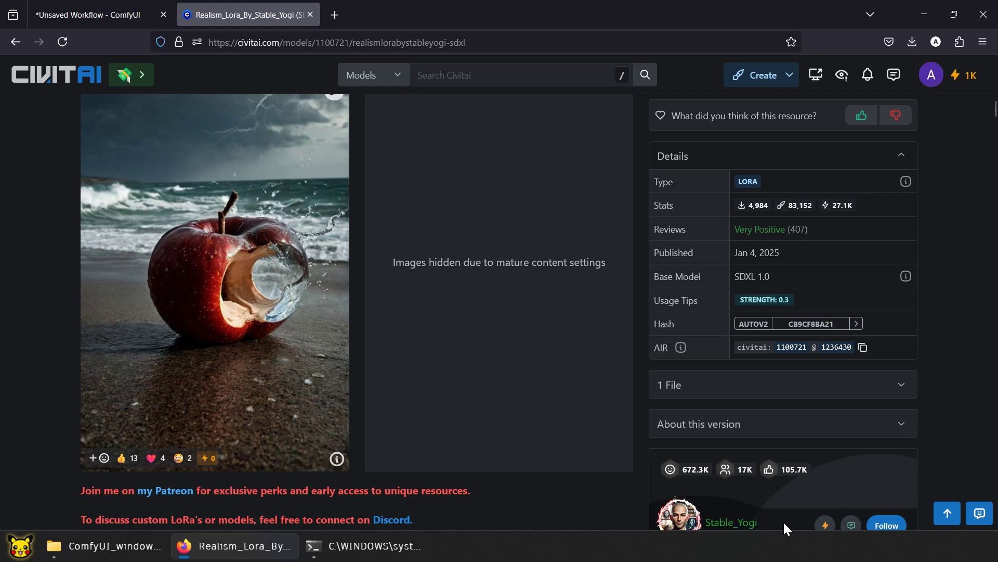
{"action": "scroll", "coordinate": [783, 518], "scroll_direction": "up", "scroll_amount": 3}
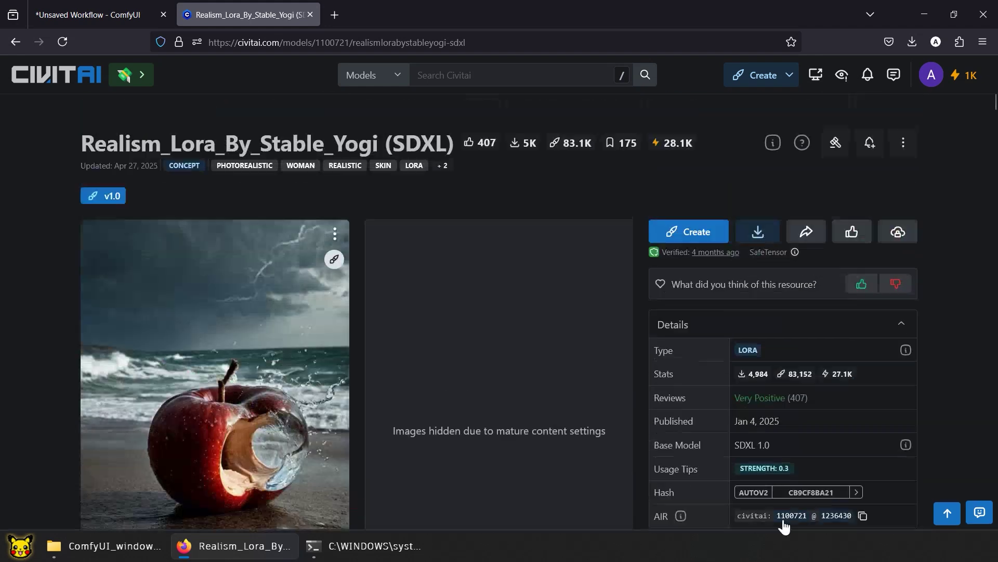
{"action": "left_click", "coordinate": [758, 240]}
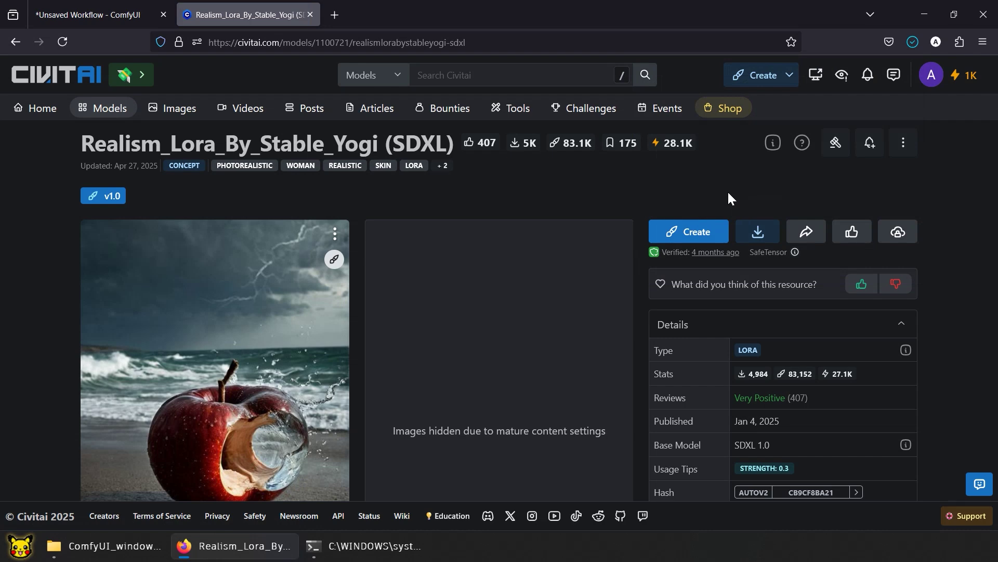
- Search Civitai for "hands", open the Hands XL + SD 1.5 + FLUX.1-dev + Pony + Illustrious page and choose version Hand XL v5.5
{"action": "left_click", "coordinate": [517, 75]}
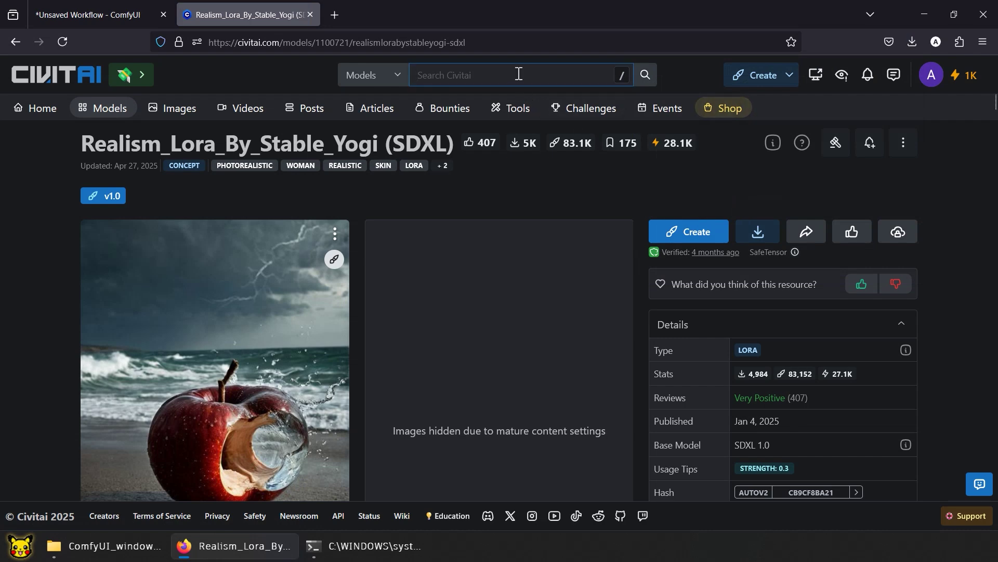
{"action": "type", "text": "hands"}
{"action": "left_click", "coordinate": [547, 114]}
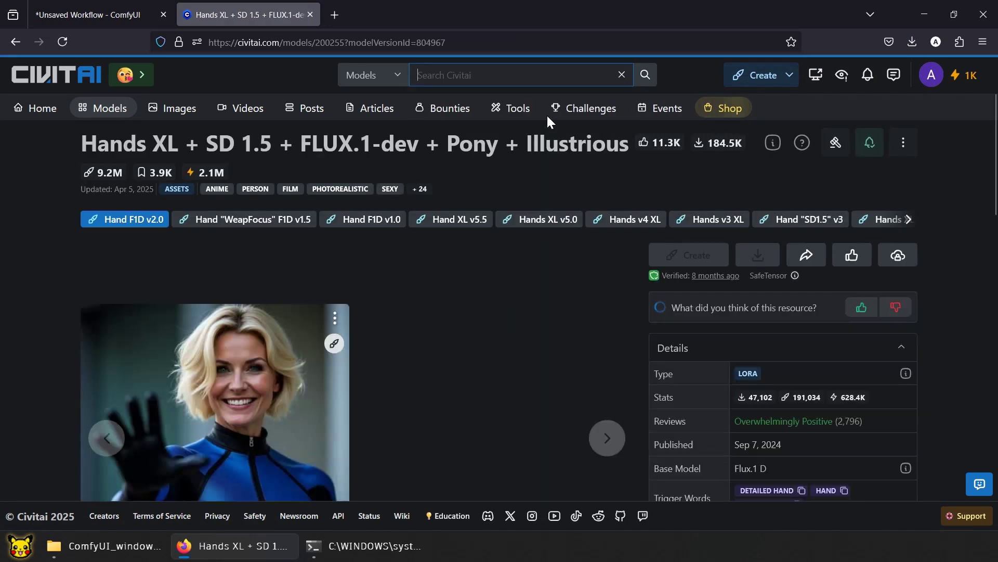
{"action": "left_click", "coordinate": [460, 220]}
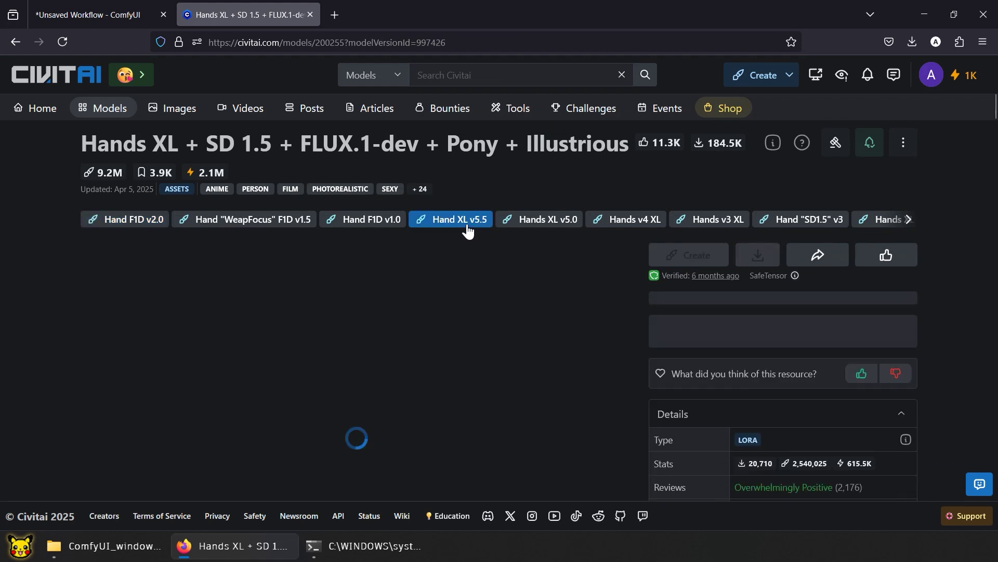
- Check the version details of the Hand XL v5.5 LoRA, download it and return to the ComfyUI workflow
{"action": "scroll", "coordinate": [825, 280], "scroll_direction": "down", "scroll_amount": 5}
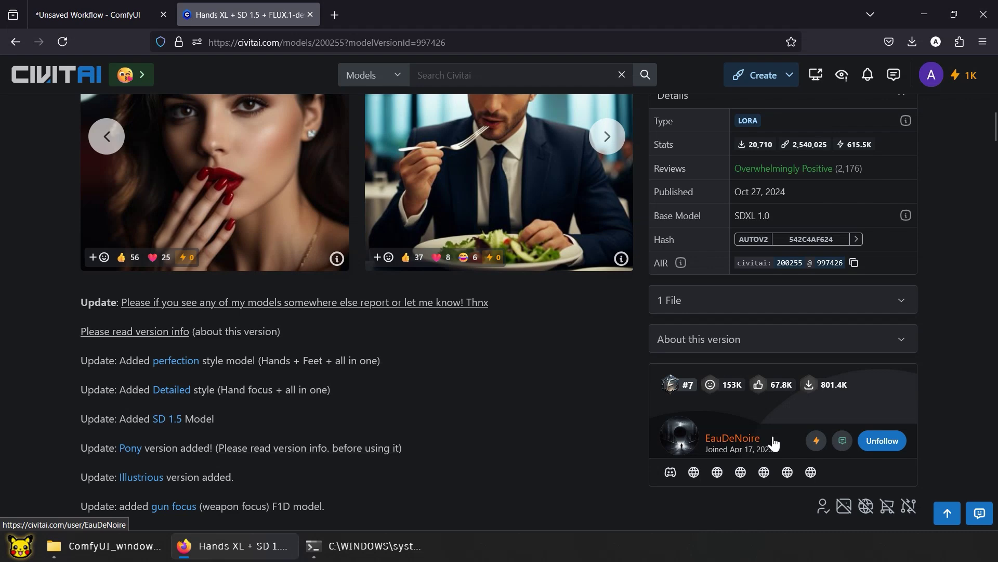
{"action": "scroll", "coordinate": [773, 442], "scroll_direction": "up", "scroll_amount": 5}
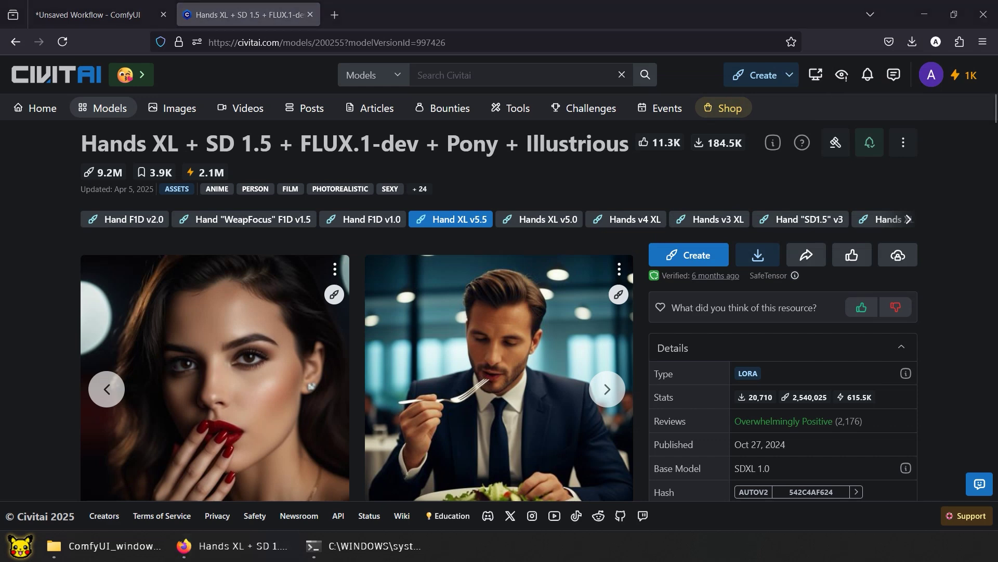
{"action": "left_click", "coordinate": [586, 192]}
{"action": "left_click", "coordinate": [64, 91]}
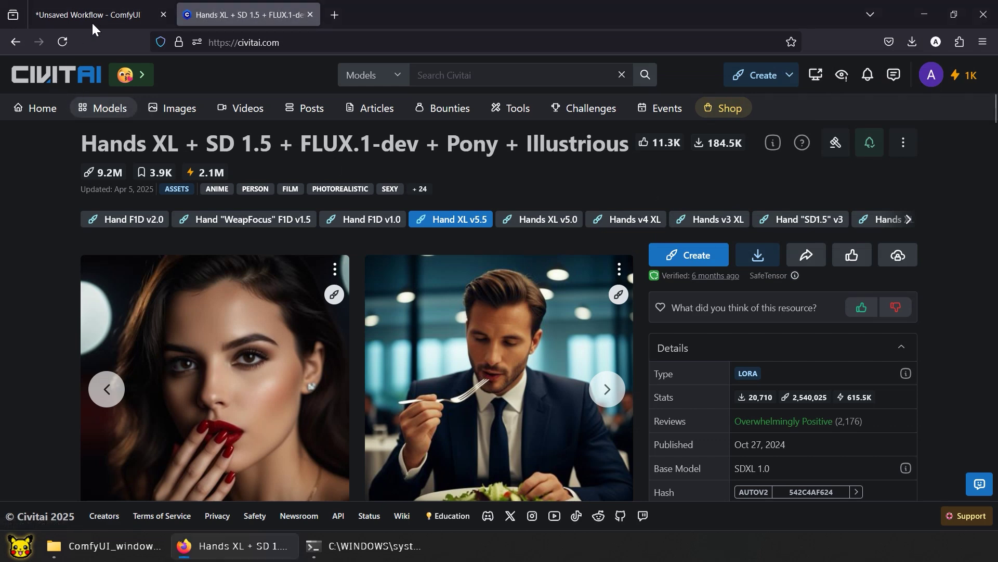
{"action": "left_click", "coordinate": [97, 14]}
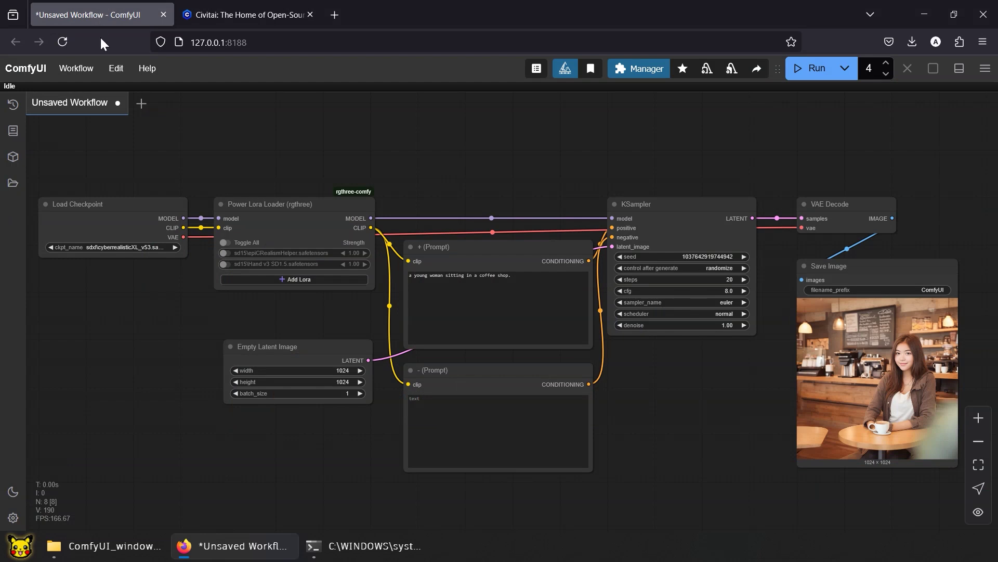
- Cut the two downloaded LoRA files in the Downloads folder
{"action": "left_click", "coordinate": [83, 546]}
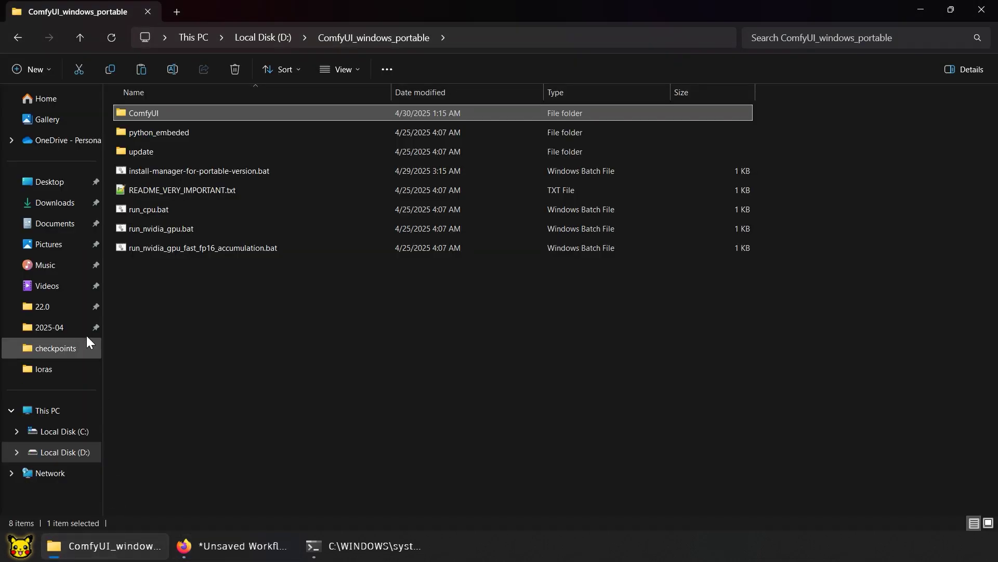
{"action": "left_click", "coordinate": [62, 206]}
{"action": "left_click_drag", "start_coordinate": [227, 217], "coordinate": [155, 145]}
{"action": "right_click", "coordinate": [150, 132]}
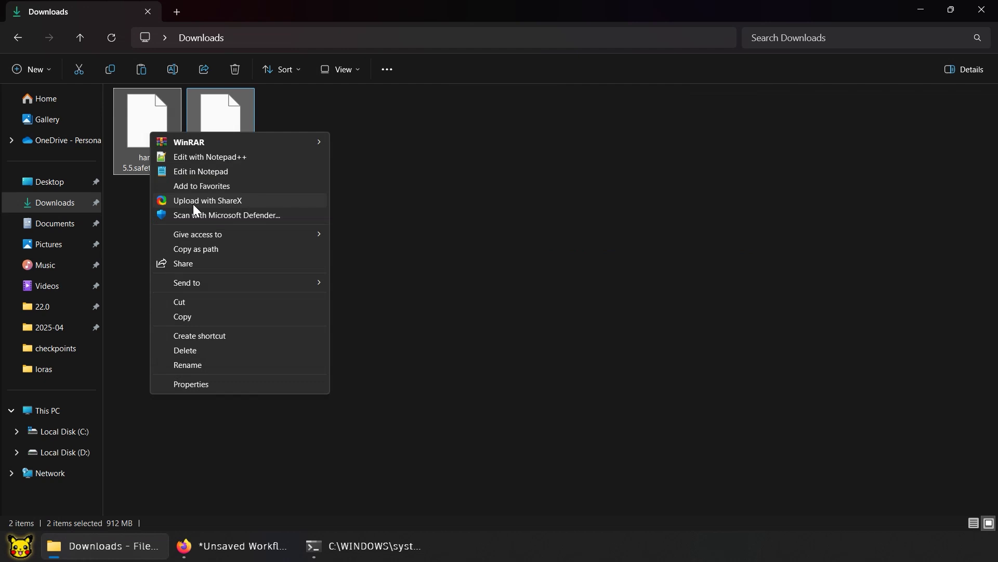
{"action": "left_click", "coordinate": [193, 300]}
- Create a folder named sdxl inside ComfyUI_windows_portable\ComfyUI\models\loras on drive D
{"action": "left_click", "coordinate": [89, 455]}
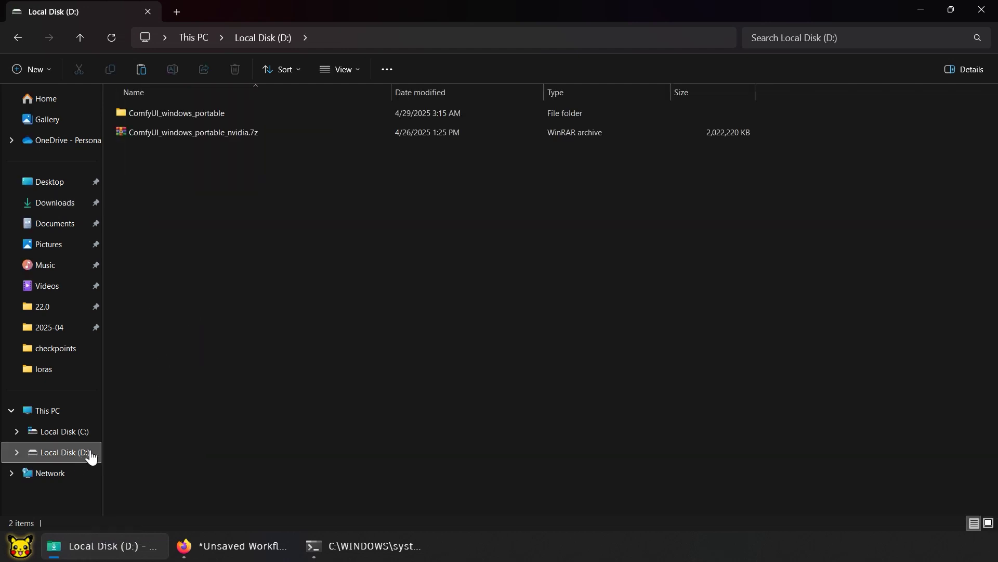
{"action": "double_click", "coordinate": [263, 114]}
{"action": "double_click", "coordinate": [263, 114]}
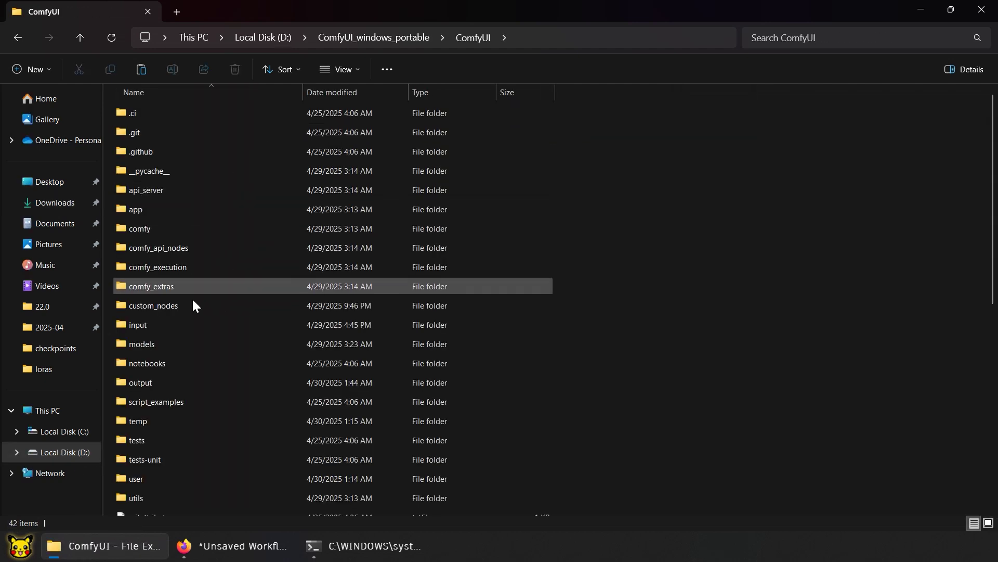
{"action": "double_click", "coordinate": [180, 349]}
{"action": "double_click", "coordinate": [177, 329]}
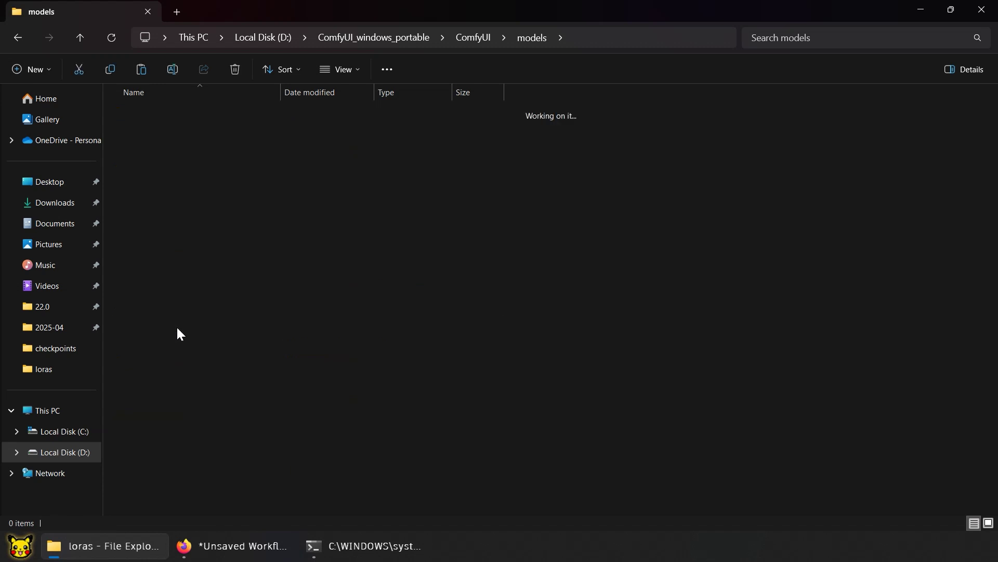
{"action": "right_click", "coordinate": [182, 176]}
{"action": "mouse_move", "coordinate": [250, 367]}
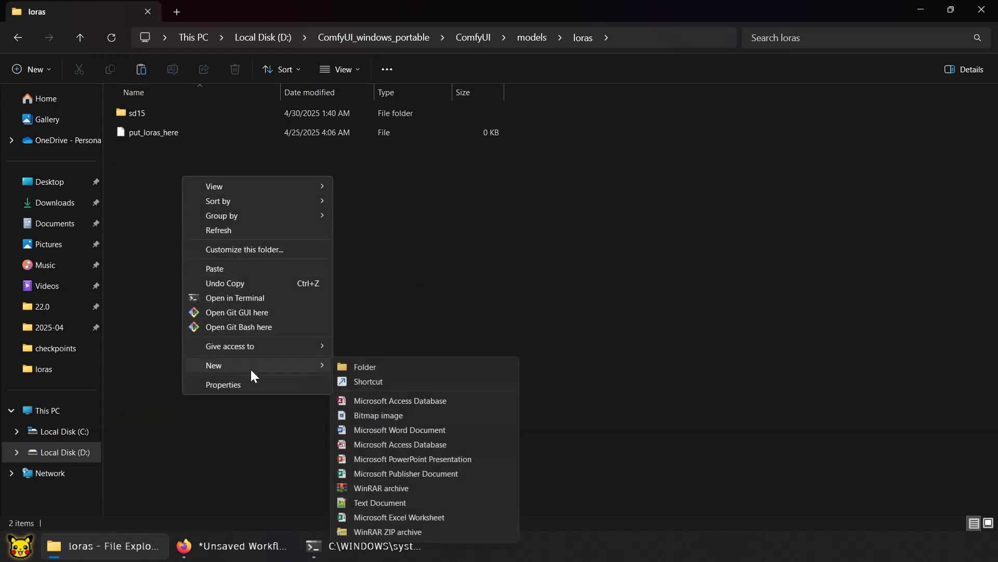
{"action": "left_click", "coordinate": [359, 366]}
{"action": "type", "text": "sdxl"}
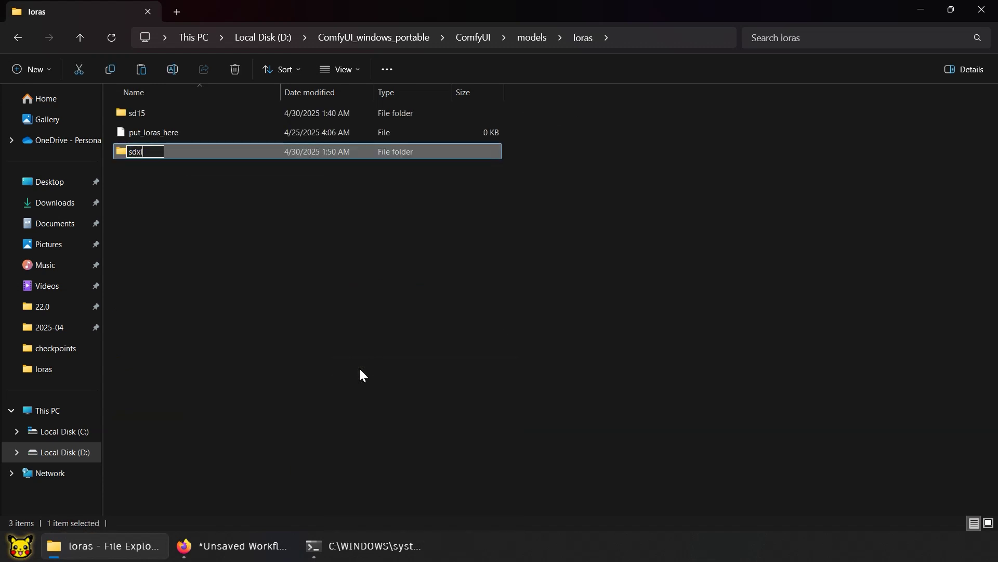
{"action": "key", "text": "Return"}
- Paste the two cut LoRA files into the new sdxl folder and return to the ComfyUI workflow
{"action": "double_click", "coordinate": [146, 152]}
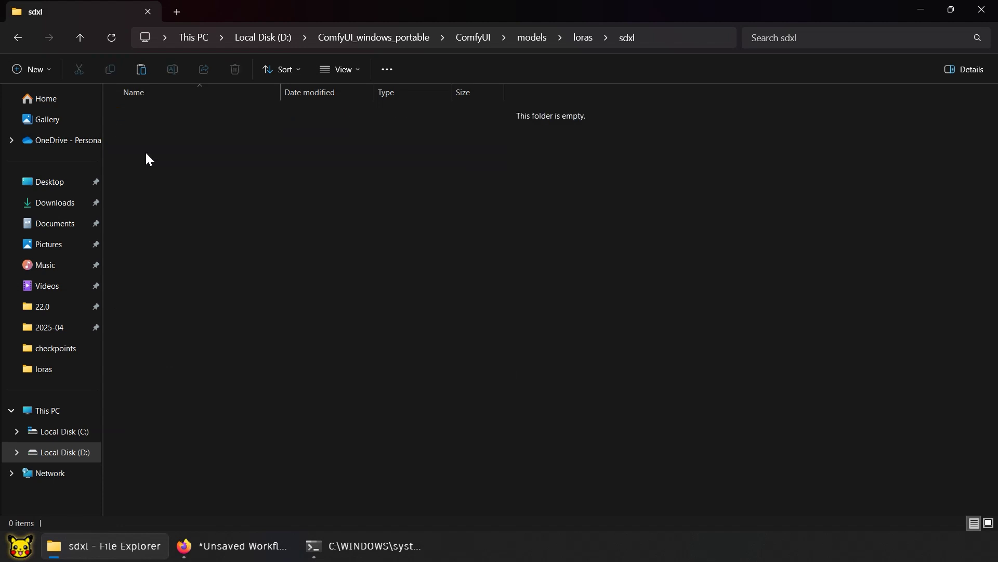
{"action": "right_click", "coordinate": [170, 154]}
{"action": "left_click", "coordinate": [235, 249]}
{"action": "left_click", "coordinate": [236, 253]}
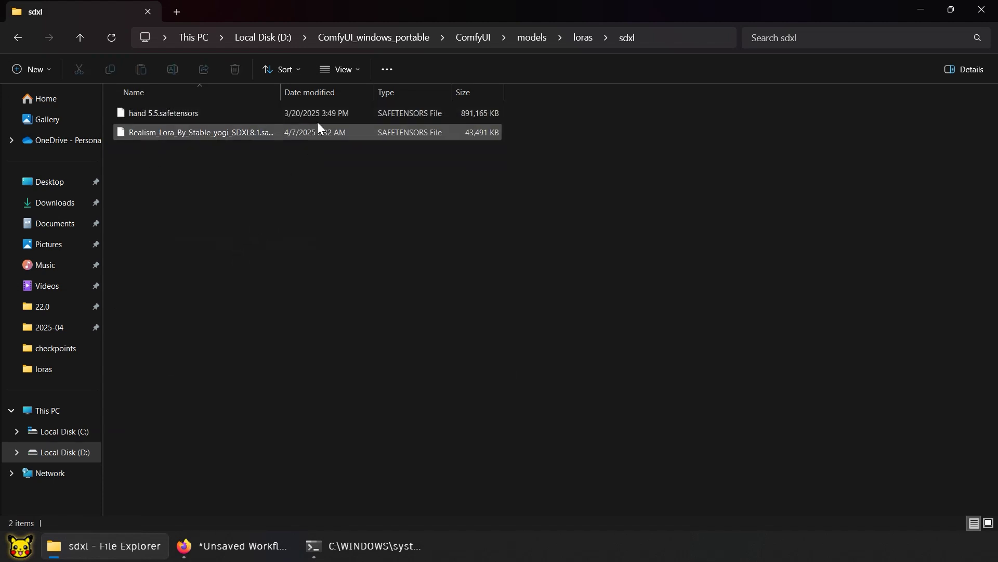
{"action": "left_click", "coordinate": [345, 39]}
{"action": "key", "text": "alt+Tab"}
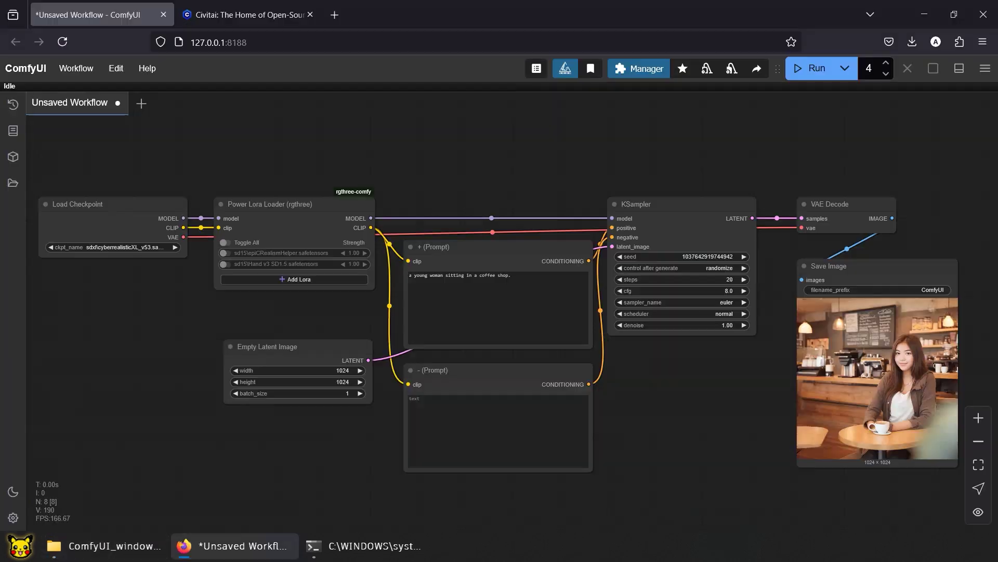
- Refresh the node definitions and set the Power Lora Loader to use sdxl\Realism_Lora_By_Stable_yogi_SDXL8.1.safetensors and sdxl\hand 5.5.safetensors, both enabled
{"action": "left_click", "coordinate": [115, 70]}
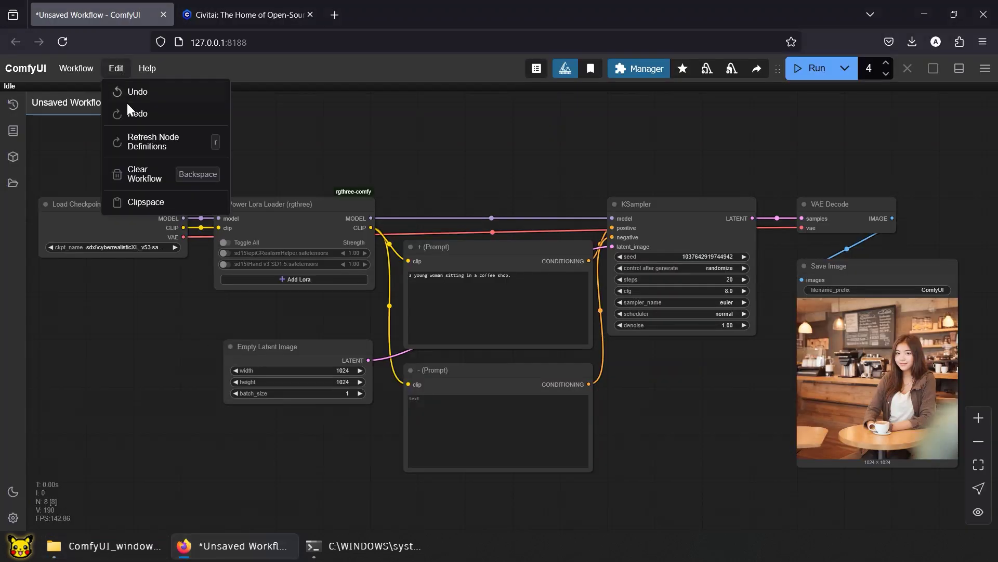
{"action": "left_click", "coordinate": [142, 136]}
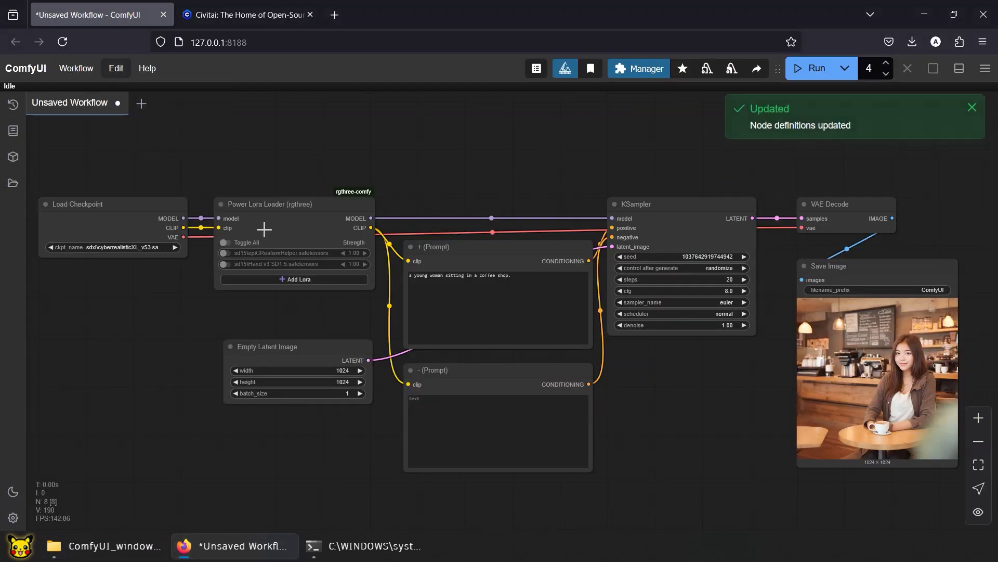
{"action": "left_click", "coordinate": [277, 253]}
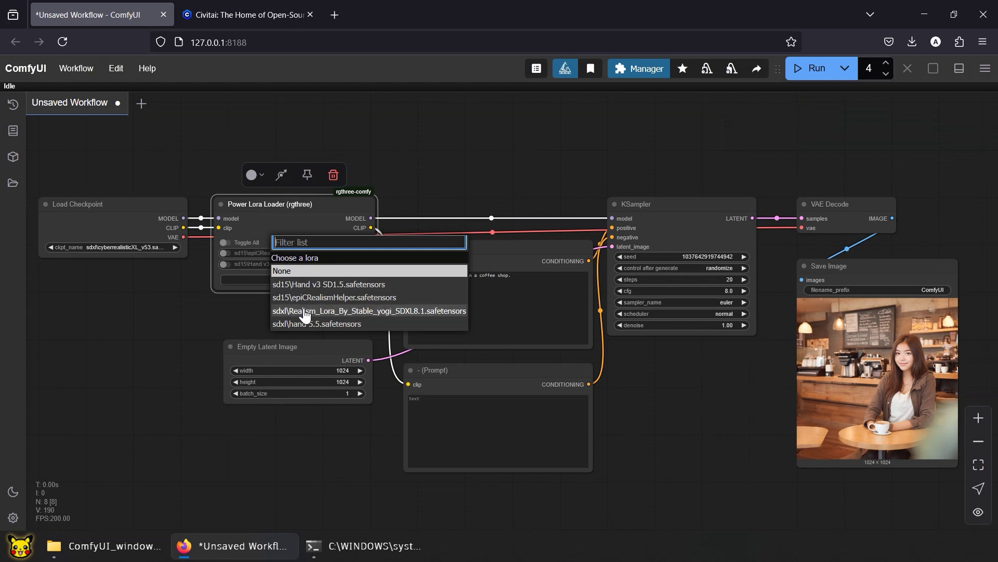
{"action": "left_click", "coordinate": [305, 311]}
{"action": "left_click", "coordinate": [276, 264]}
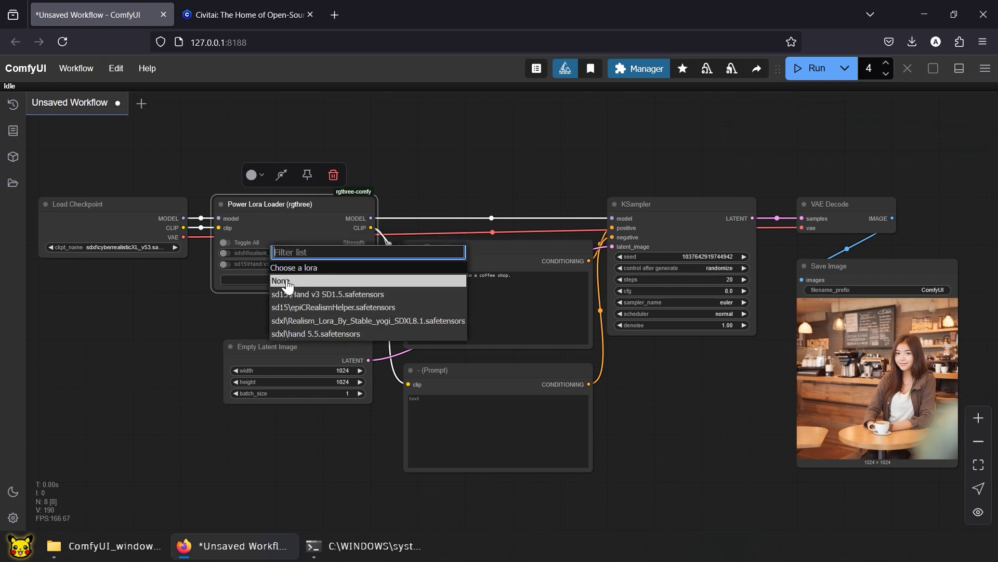
{"action": "left_click", "coordinate": [298, 332]}
{"action": "left_click", "coordinate": [226, 243]}
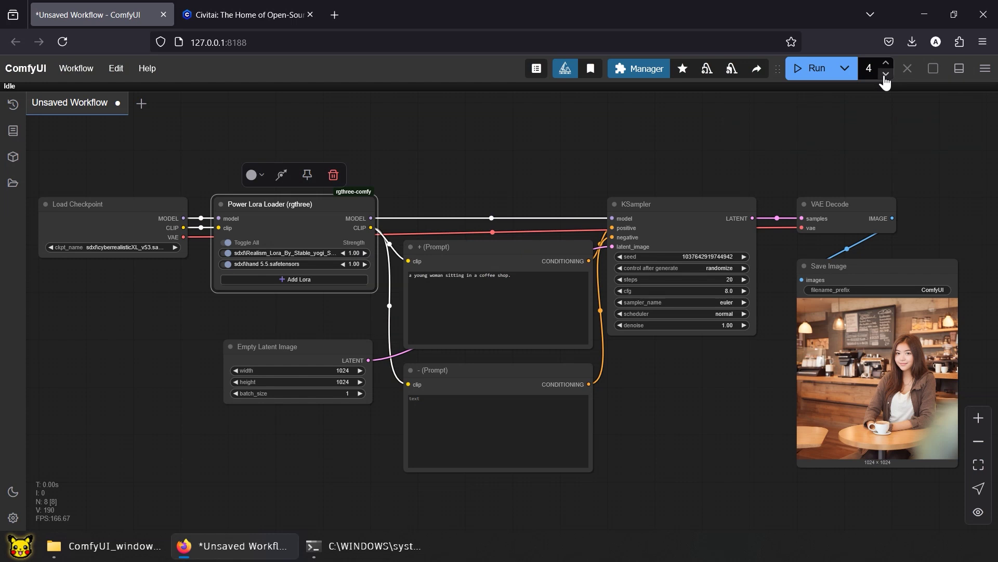
- Run the workflow with a batch count of 1, and again with a batch count of 2
{"action": "left_click", "coordinate": [814, 68]}
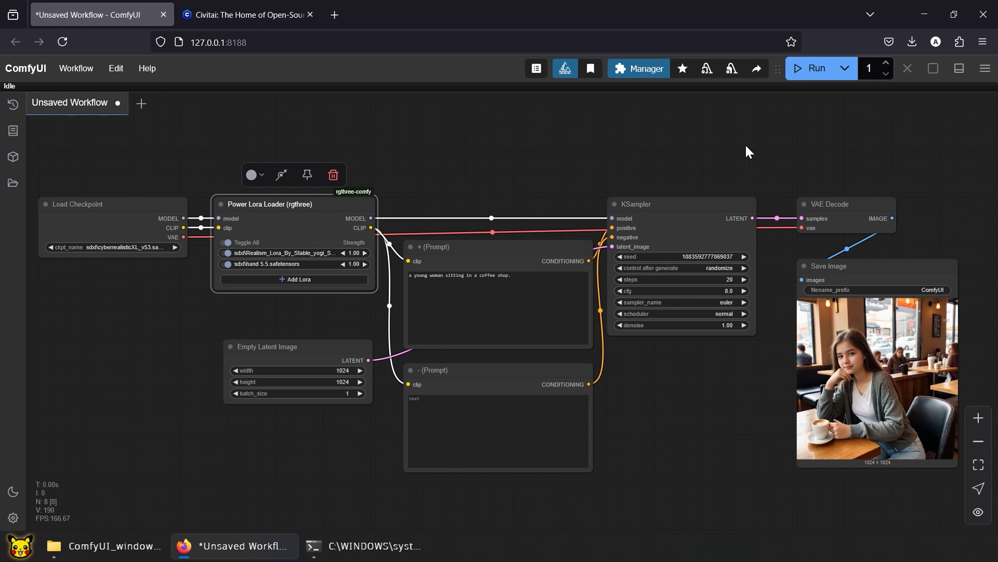
{"action": "left_click", "coordinate": [886, 63]}
{"action": "left_click", "coordinate": [817, 68]}
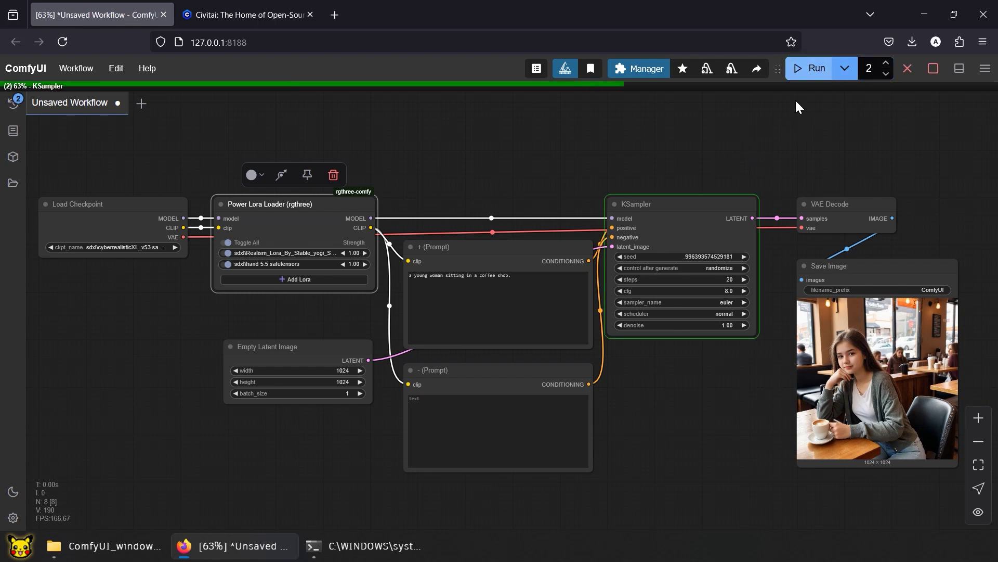
{"action": "left_click", "coordinate": [779, 176]}
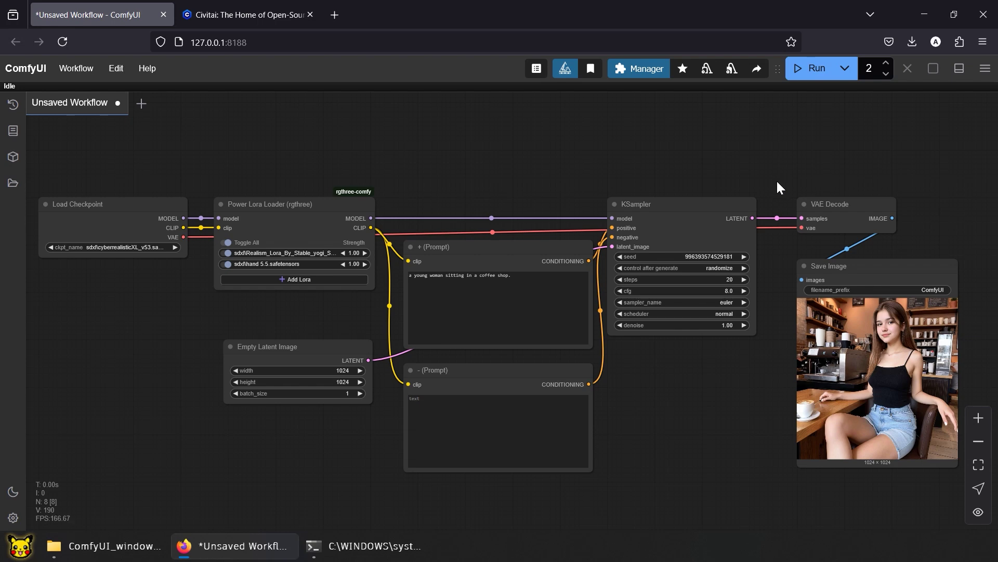
- Delete the images ComfyUI_00001_.png through ComfyUI_00015_.png from the ComfyUI output folder and return to the workflow
{"action": "left_click", "coordinate": [135, 546]}
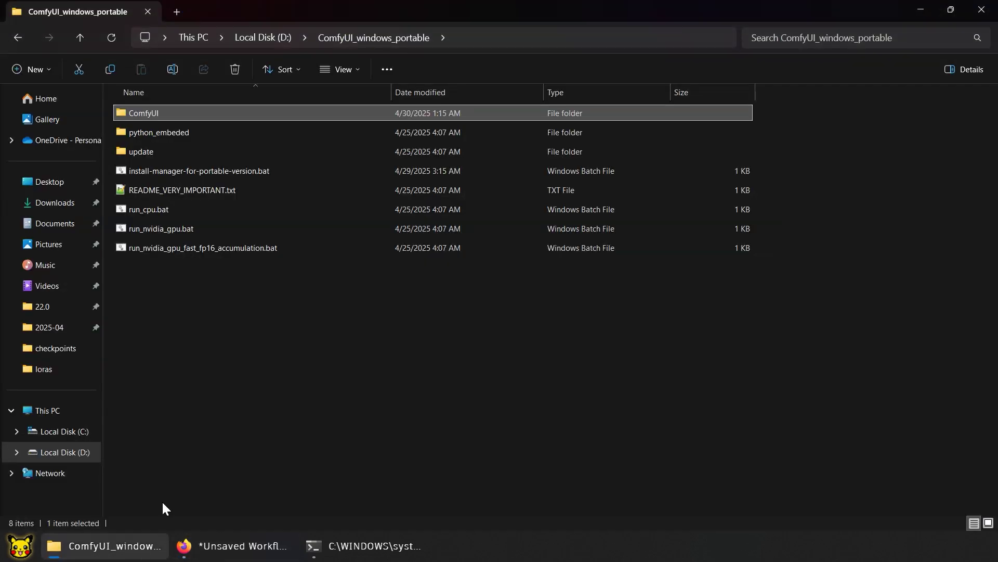
{"action": "double_click", "coordinate": [191, 112]}
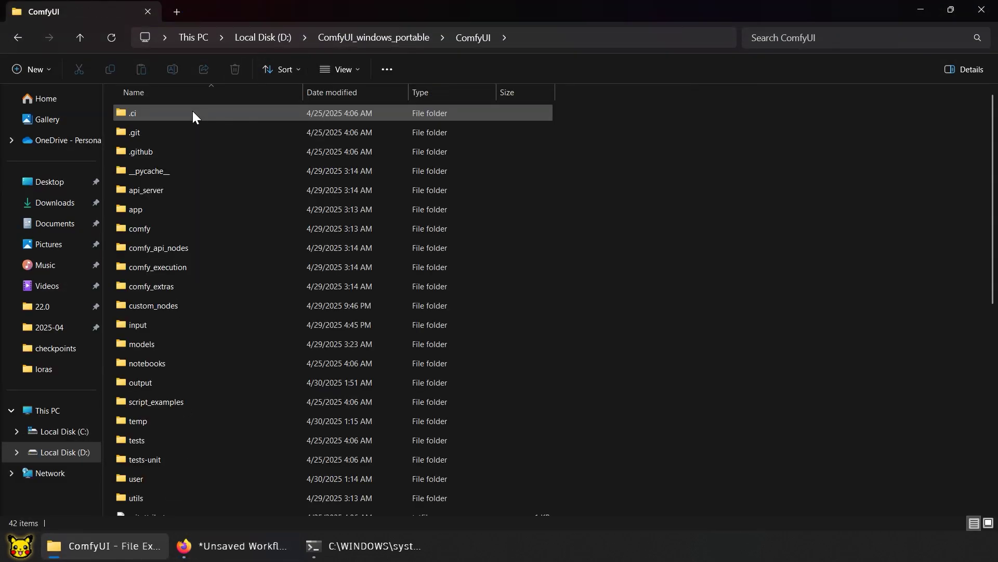
{"action": "double_click", "coordinate": [154, 383]}
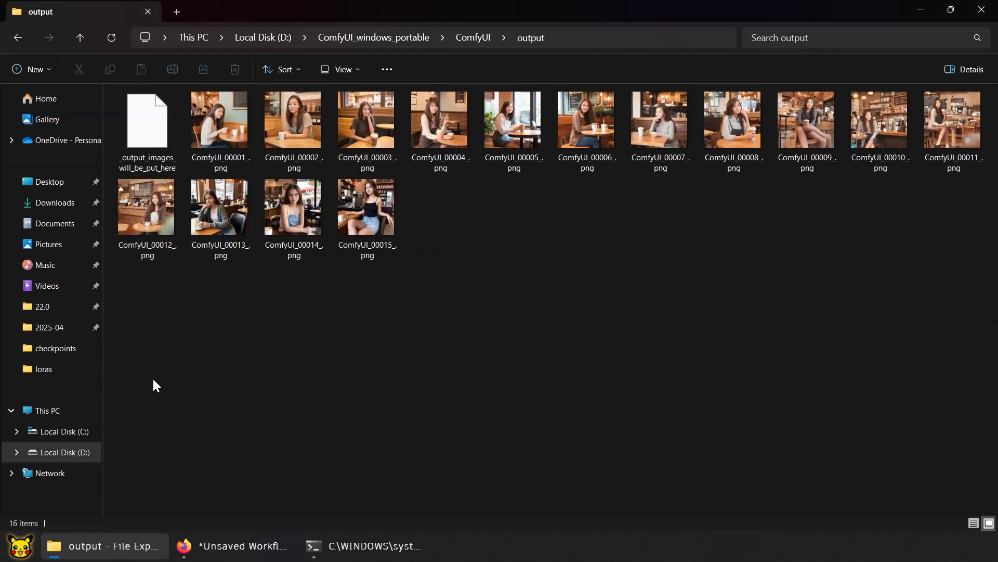
{"action": "left_click", "coordinate": [231, 136]}
{"action": "left_click", "coordinate": [354, 213], "text": "shift"}
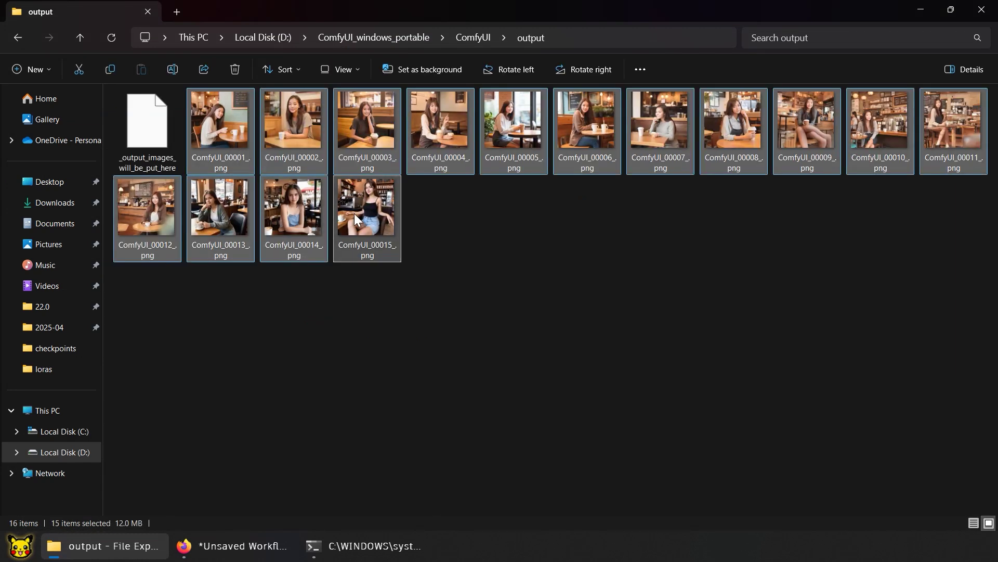
{"action": "key", "text": "Delete"}
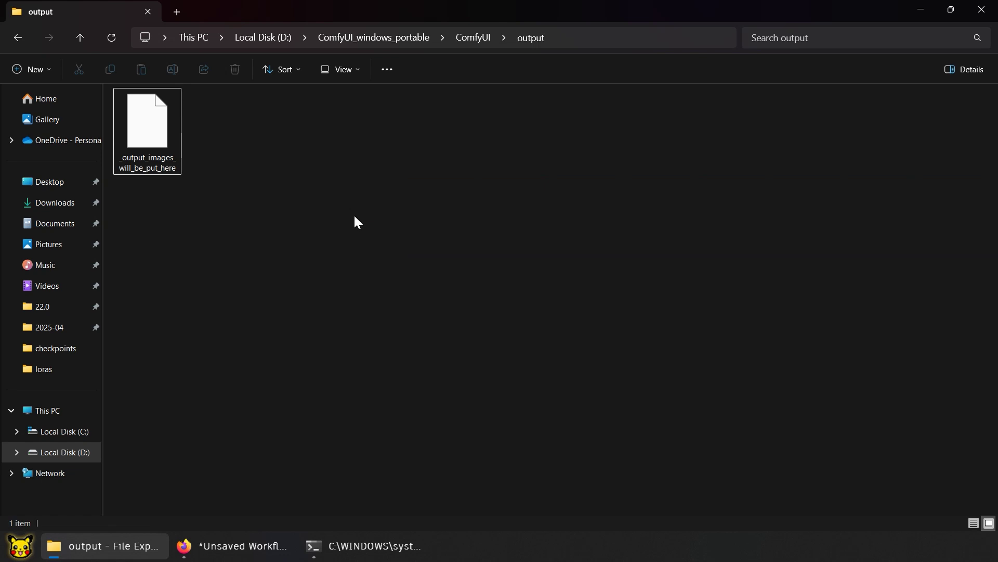
{"action": "left_click", "coordinate": [367, 38]}
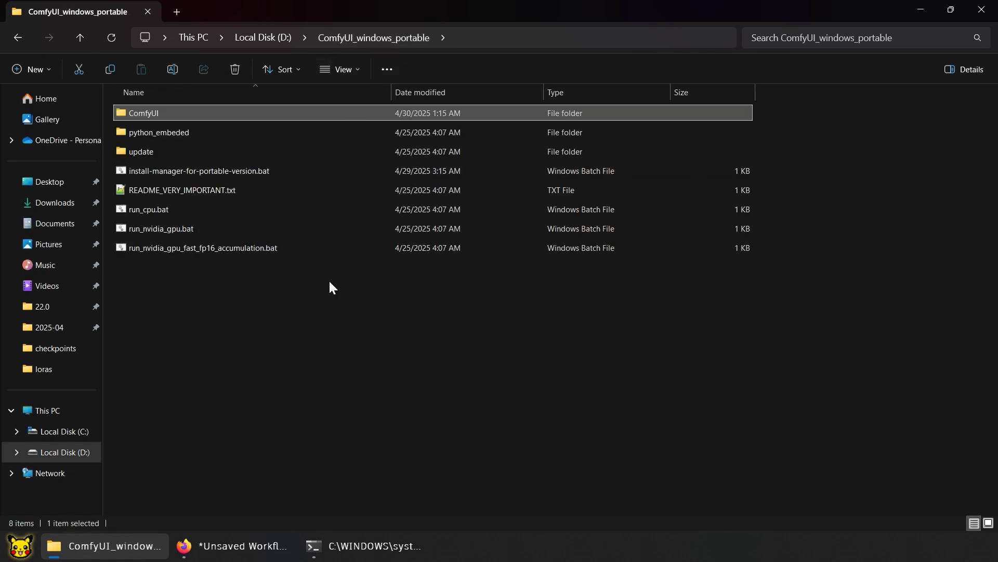
{"action": "left_click", "coordinate": [255, 543]}
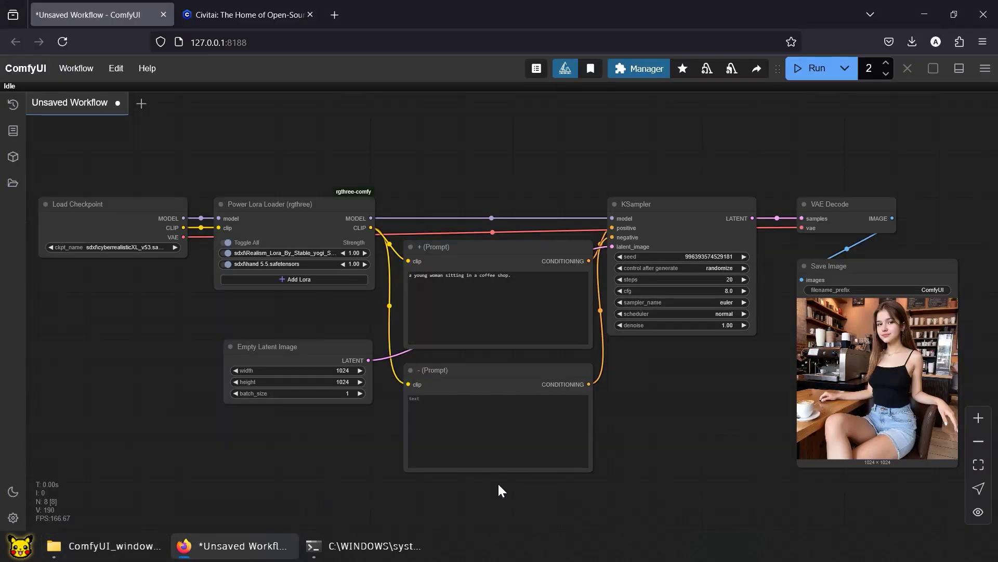